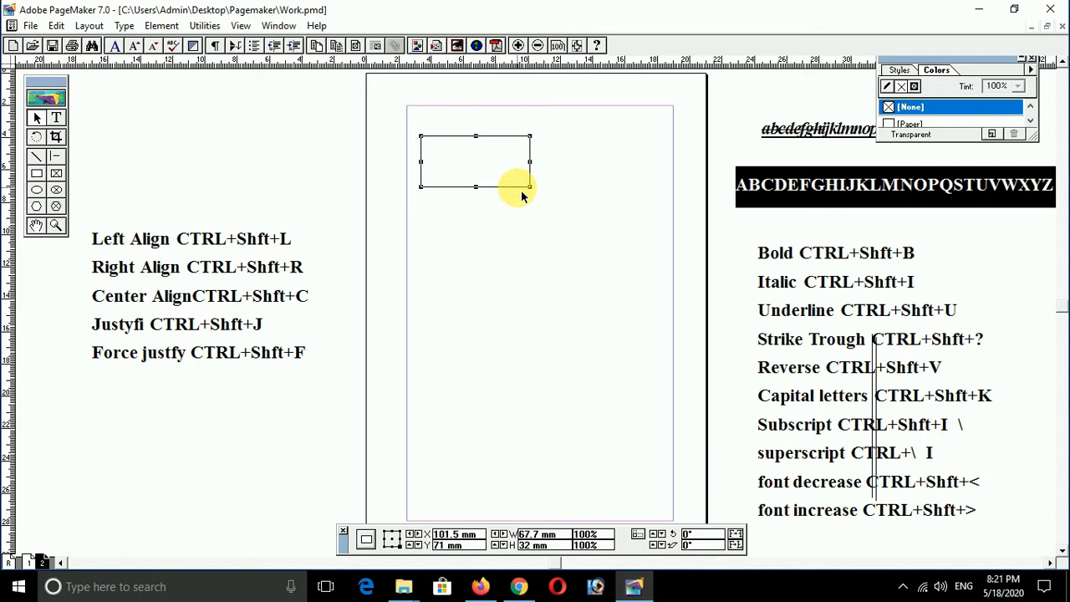
Step: Set the rectangle to 65 mm wide by 35 mm tall in the Control palette
{"action": "key", "text": "Tab"}
{"action": "key", "text": "Tab"}
{"action": "type", "text": "65"}
{"action": "key", "text": "Tab"}
{"action": "type", "text": "3"}
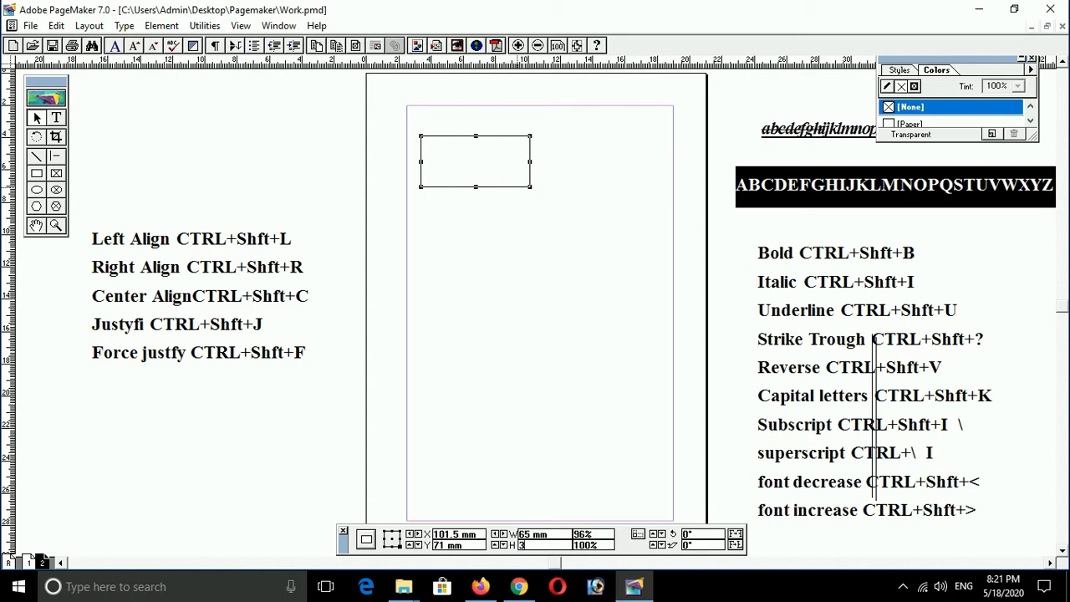
{"action": "type", "text": "5"}
{"action": "key", "text": "Return"}
Step: View the page at actual size with the frame panned toward the centre
{"action": "key", "text": "ctrl+1"}
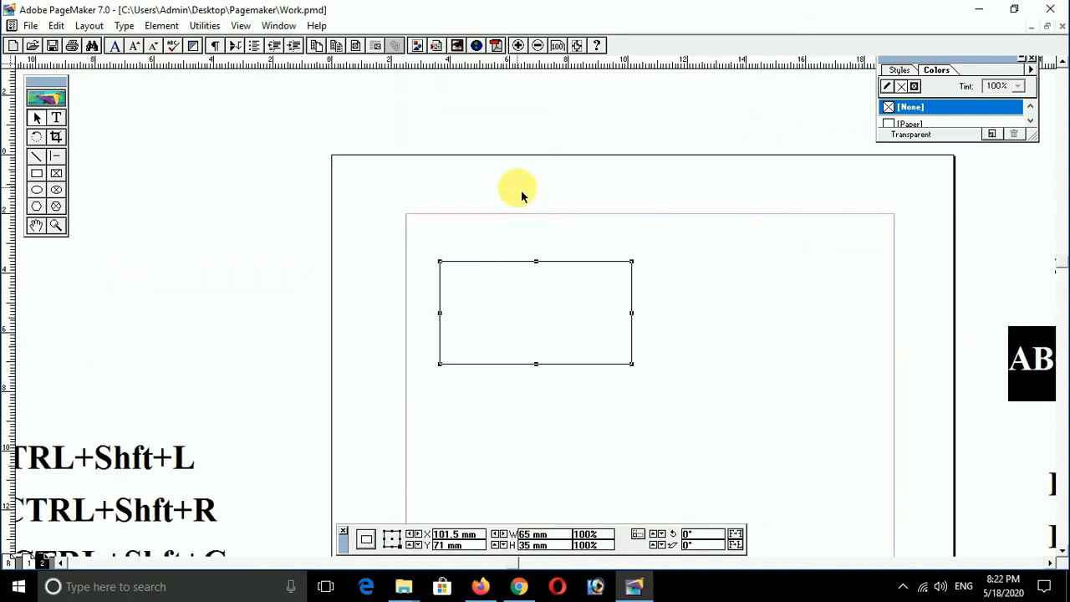
{"action": "left_click_drag", "start_coordinate": [567, 436], "coordinate": [518, 433]}
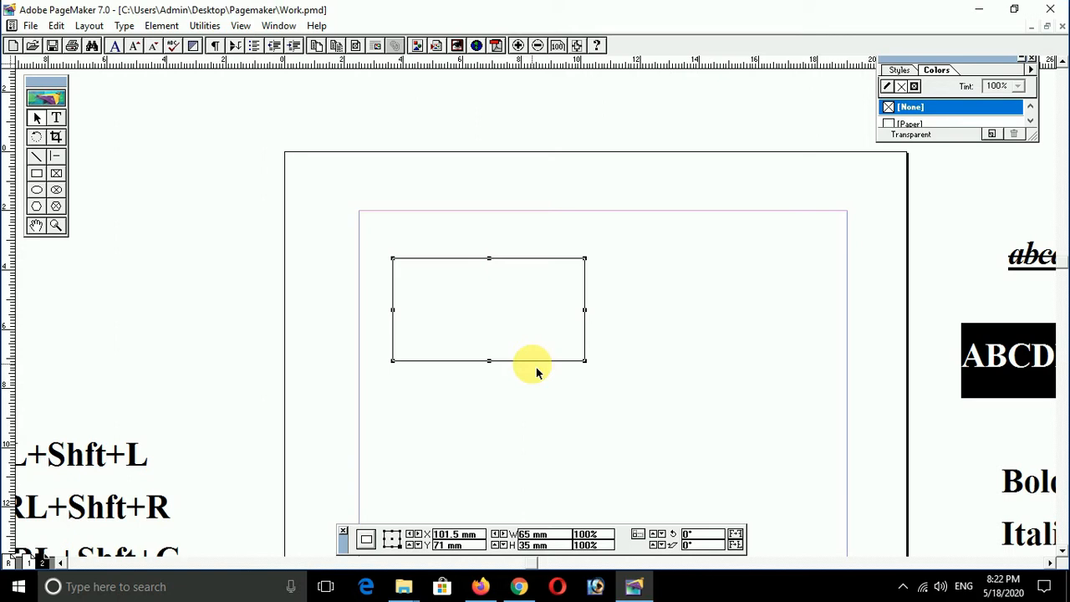
{"action": "key", "text": "ctrl+shift+p"}
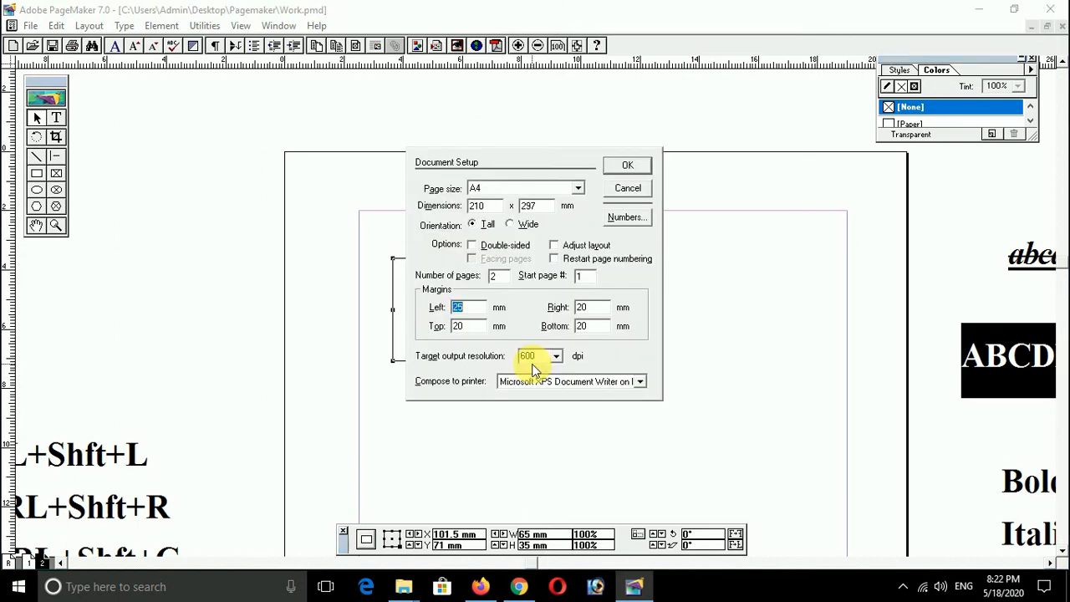
Step: Enter 10 mm for the left, right, top and bottom margins and confirm
{"action": "type", "text": "10"}
{"action": "key", "text": "Tab"}
{"action": "type", "text": "10"}
{"action": "key", "text": "Tab"}
{"action": "type", "text": "10"}
{"action": "key", "text": "Tab"}
{"action": "type", "text": "10"}
{"action": "key", "text": "Return"}
{"action": "key", "text": "ctrl+a"}
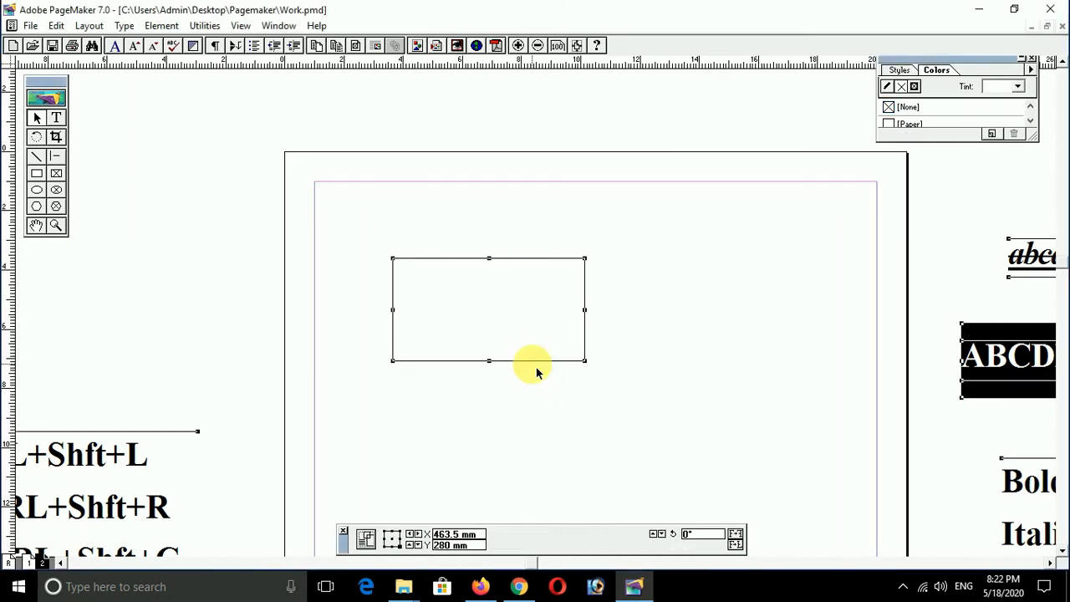
{"action": "left_click", "coordinate": [382, 287]}
Step: Drag the rectangle into the top-left margin corner, give it a heavier stroke, and zoom to 200%
{"action": "left_click_drag", "start_coordinate": [527, 363], "coordinate": [449, 283]}
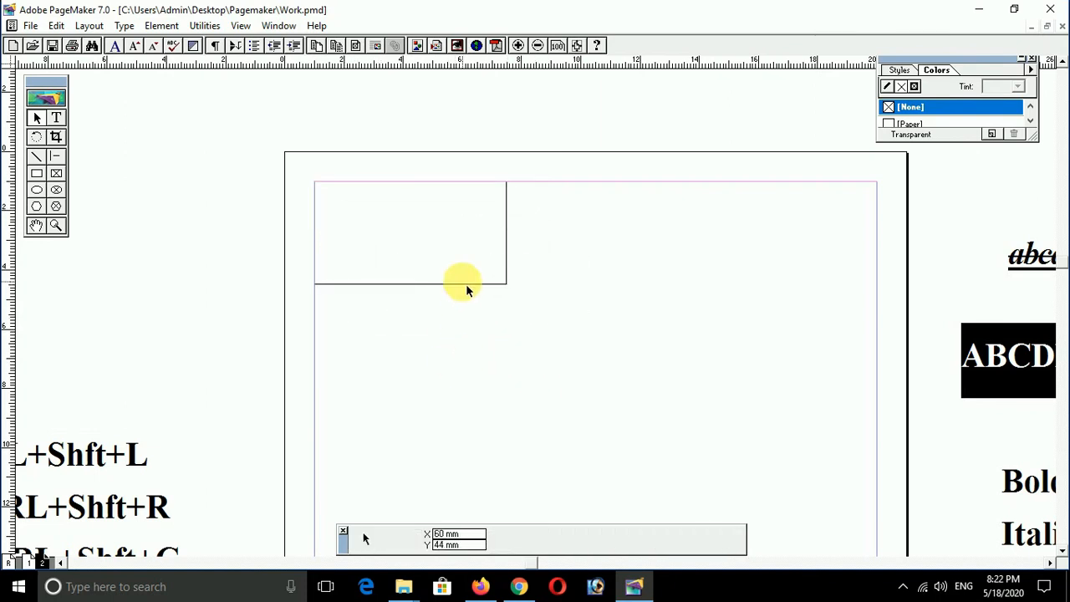
{"action": "left_click", "coordinate": [161, 25]}
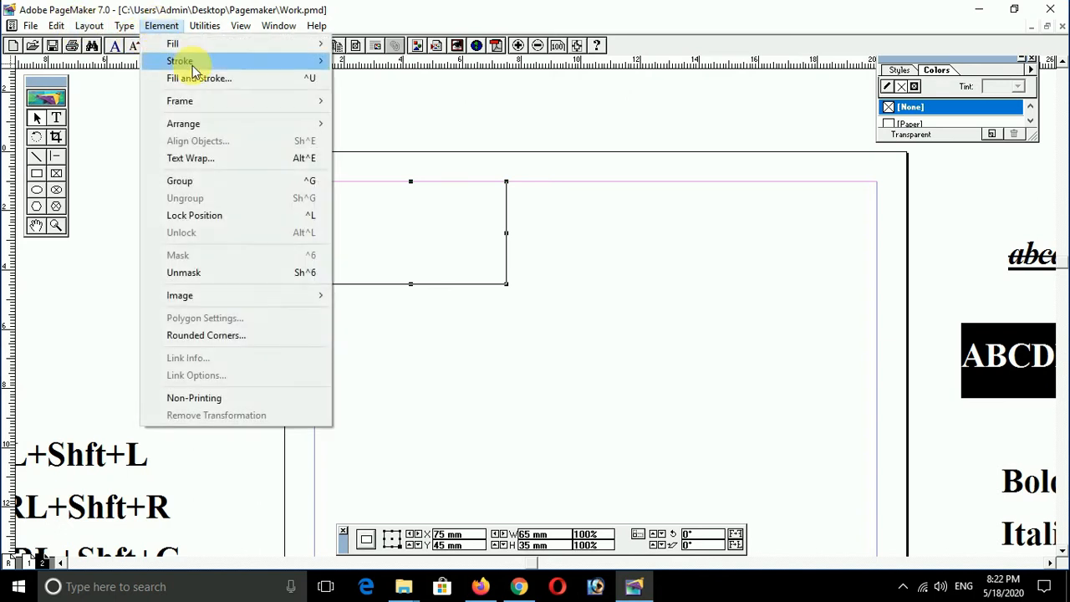
{"action": "mouse_move", "coordinate": [192, 65]}
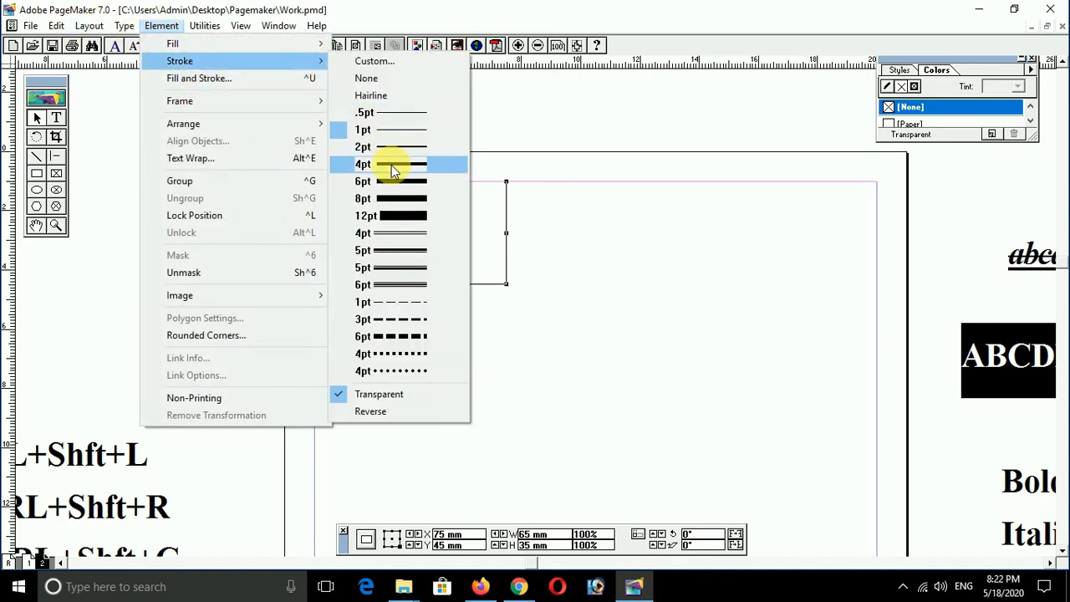
{"action": "left_click", "coordinate": [377, 146]}
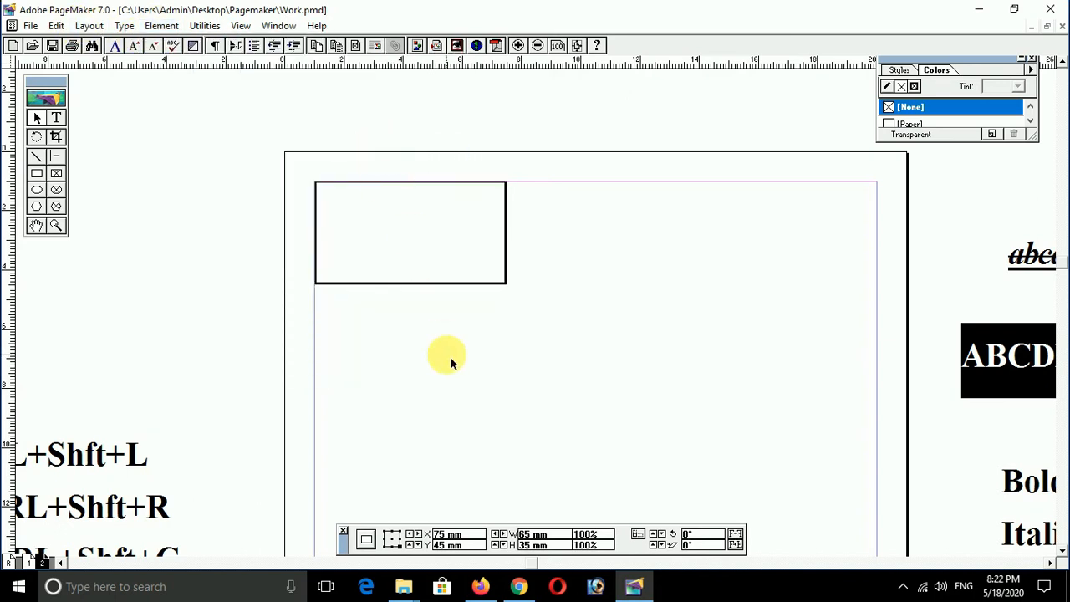
{"action": "left_click", "coordinate": [429, 285]}
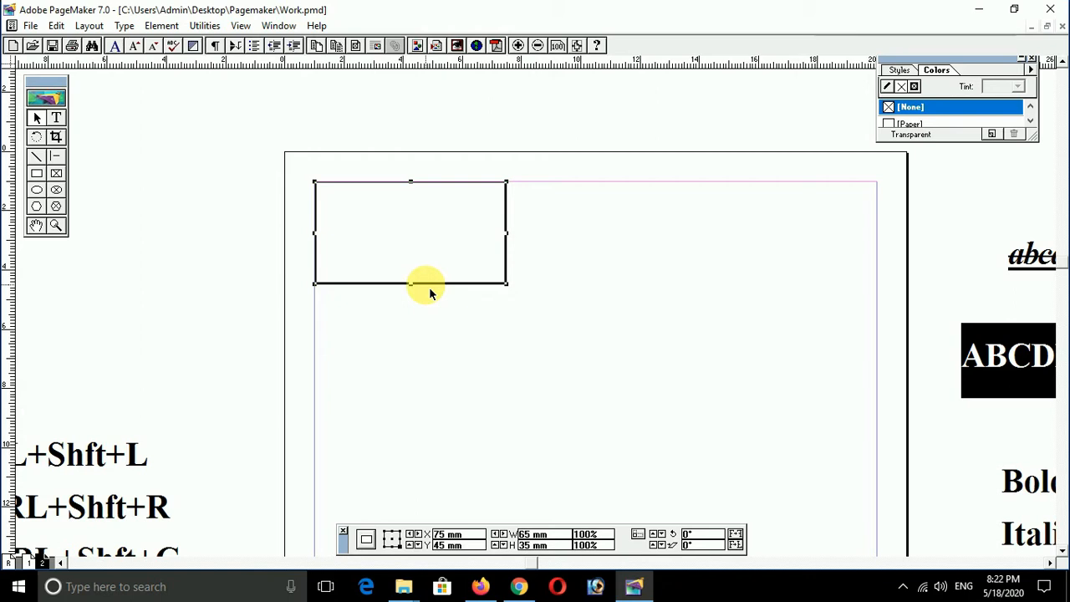
{"action": "key", "text": "ctrl+plus"}
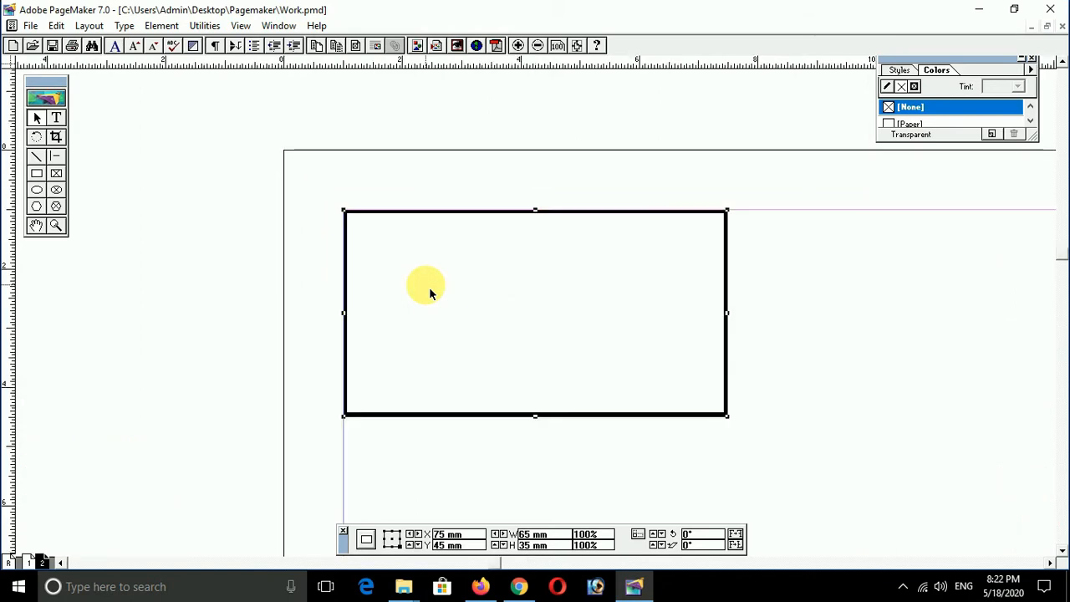
{"action": "left_click", "coordinate": [338, 338]}
Step: Draw a text frame inside the rectangle and type an italic 'Cell :' label
{"action": "left_click", "coordinate": [56, 118]}
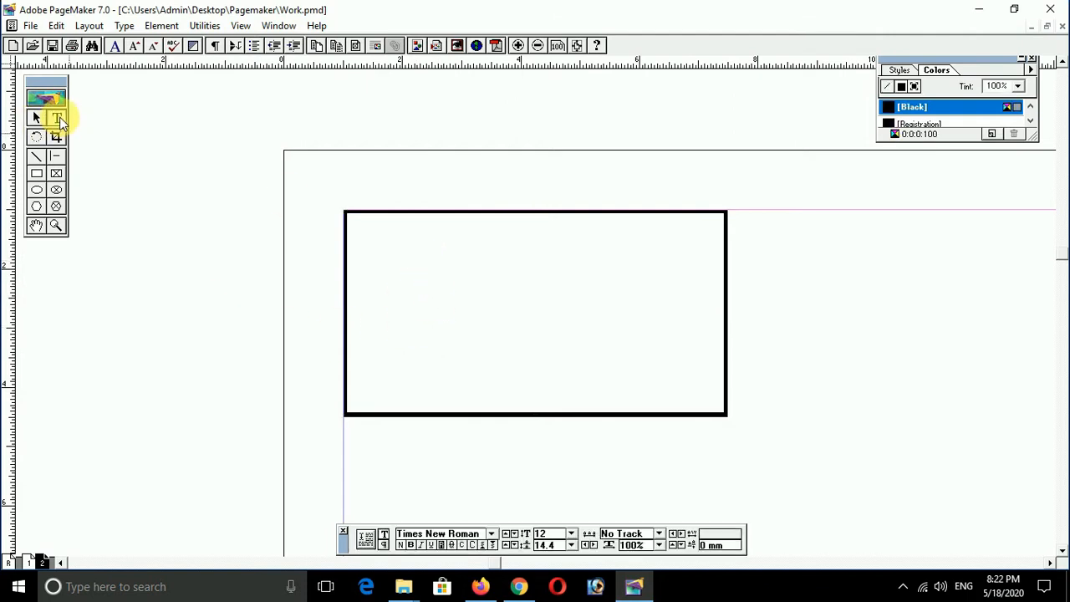
{"action": "left_click_drag", "start_coordinate": [350, 244], "coordinate": [716, 370]}
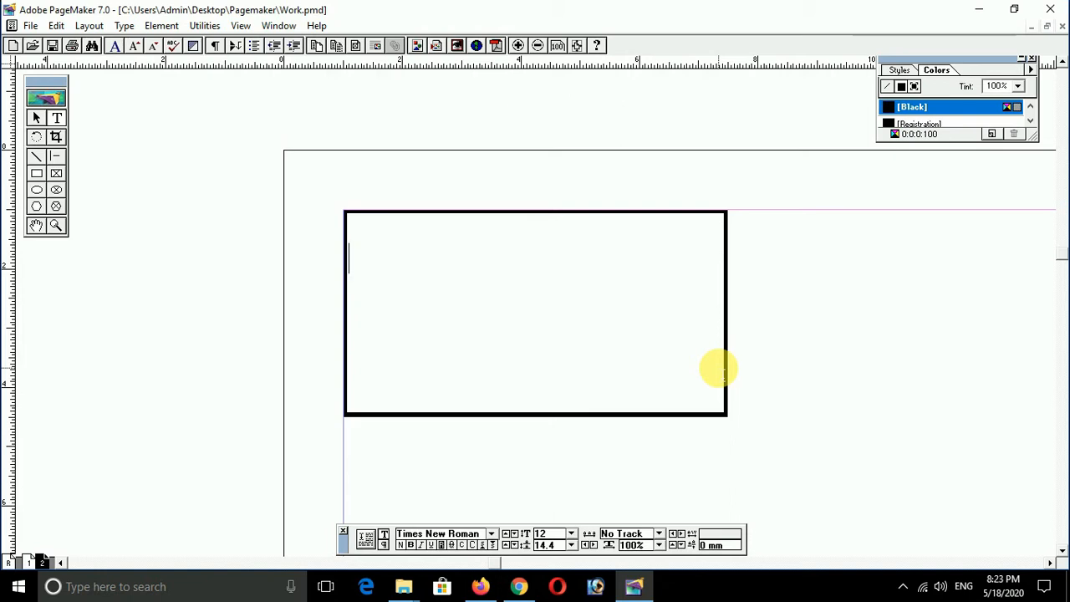
{"action": "type", "text": "Cell :"}
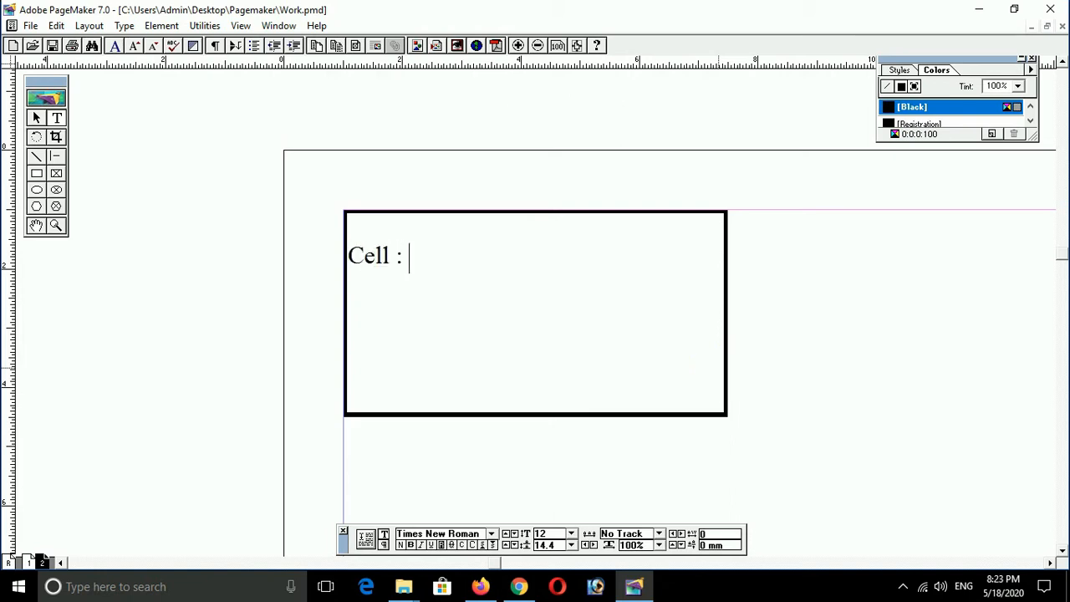
{"action": "key", "text": "ctrl+a"}
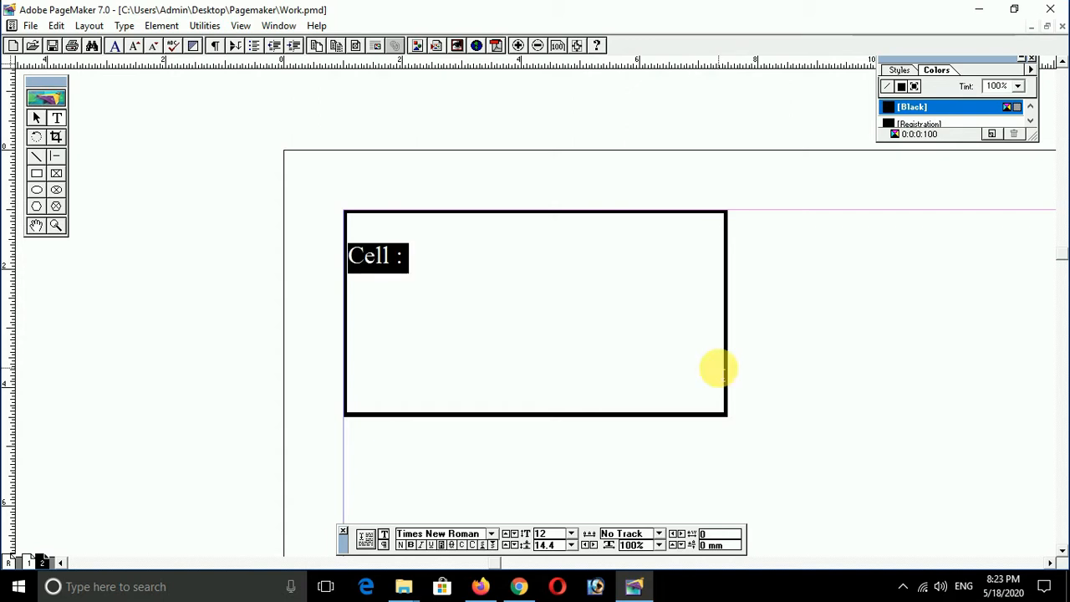
{"action": "key", "text": "ctrl+shift+i"}
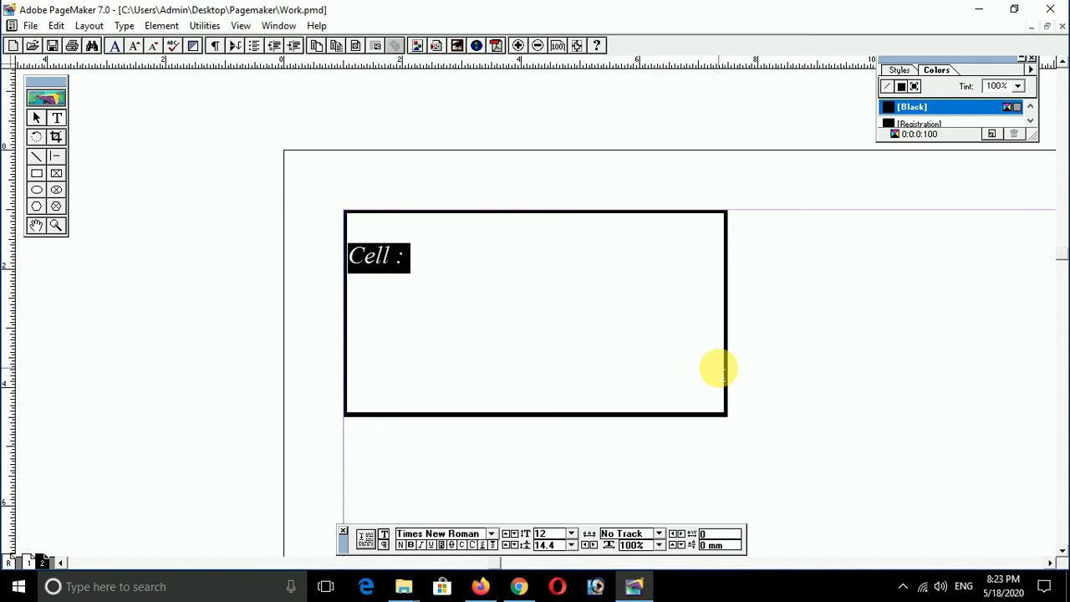
{"action": "key", "text": "Right"}
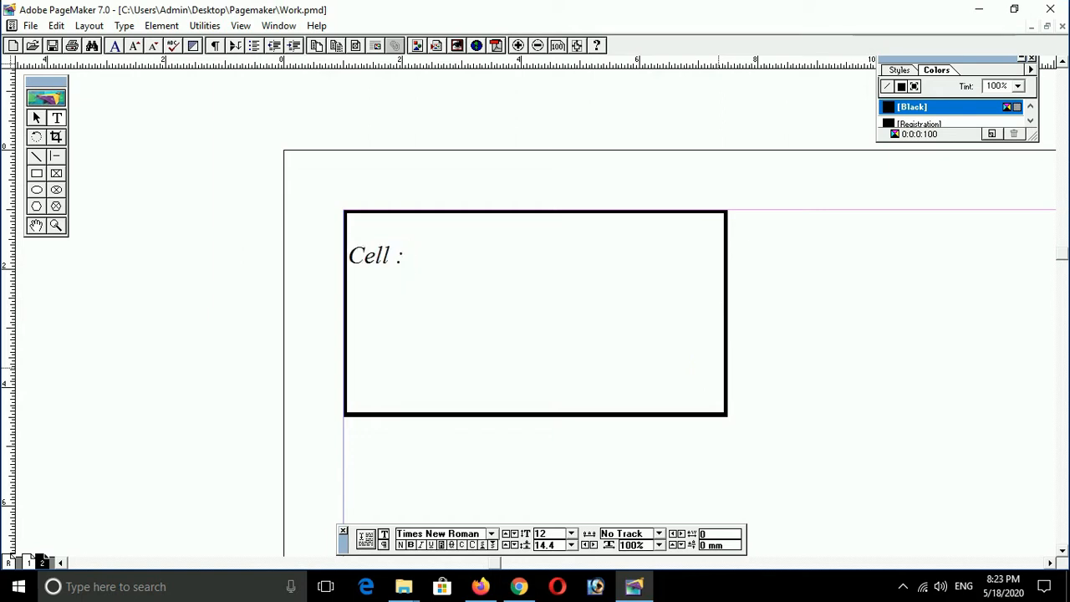
Step: Type the two-line cell phone number after the label and right-align all the text
{"action": "type", "text": "988"}
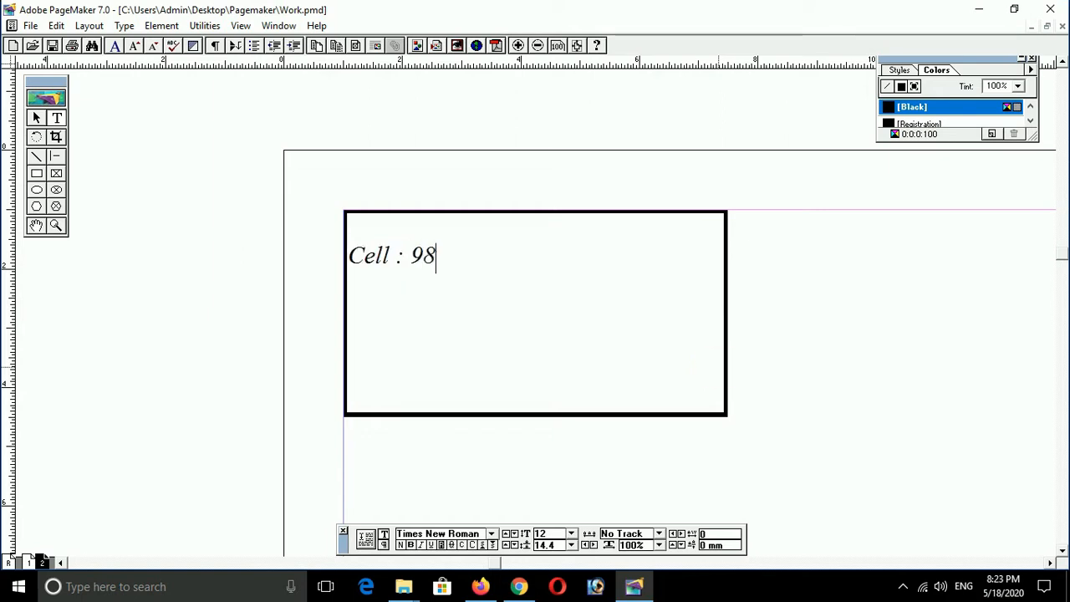
{"action": "key", "text": "BackSpace"}
{"action": "key", "text": "BackSpace"}
{"action": "key", "text": "BackSpace"}
{"action": "type", "text": "55555"}
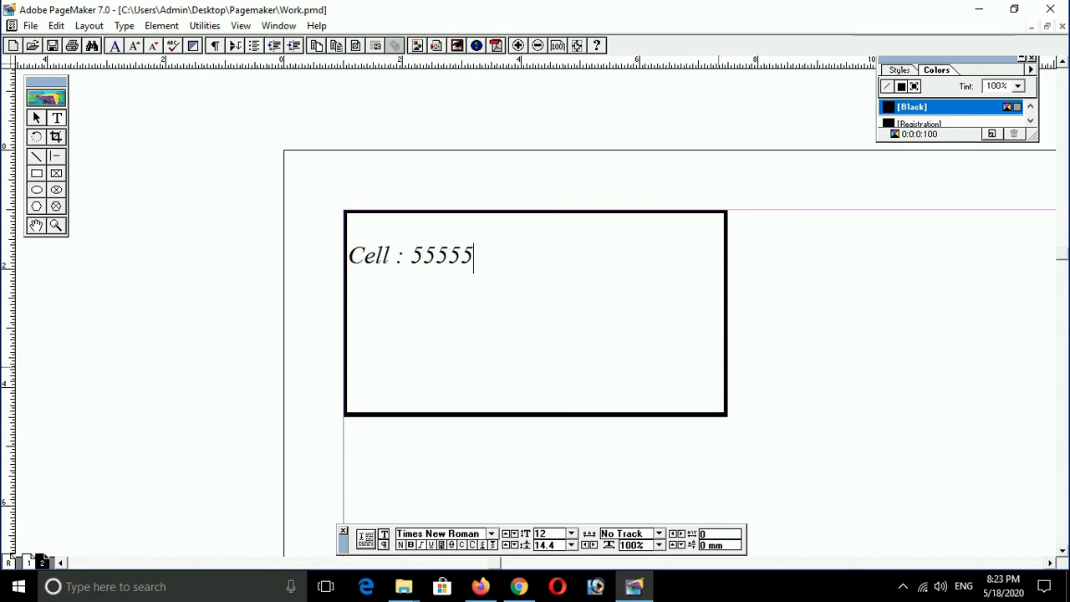
{"action": "type", "text": " 55555"}
{"action": "key", "text": "Return"}
{"action": "type", "text": "5555544444"}
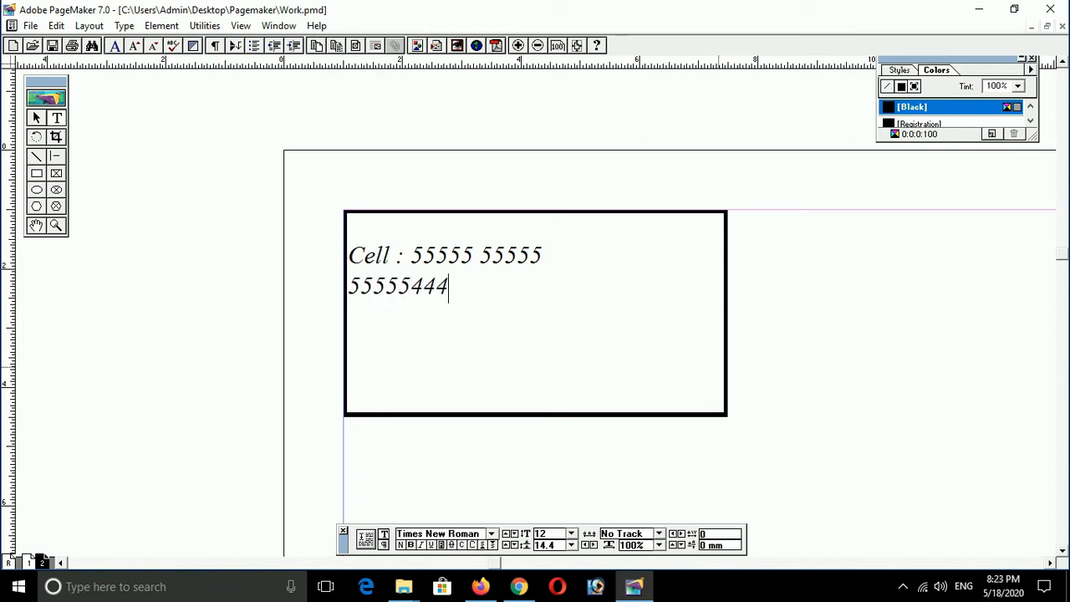
{"action": "key", "text": "Left"}
{"action": "key", "text": "Left"}
{"action": "key", "text": "Left"}
{"action": "key", "text": "Left"}
{"action": "key", "text": "Left"}
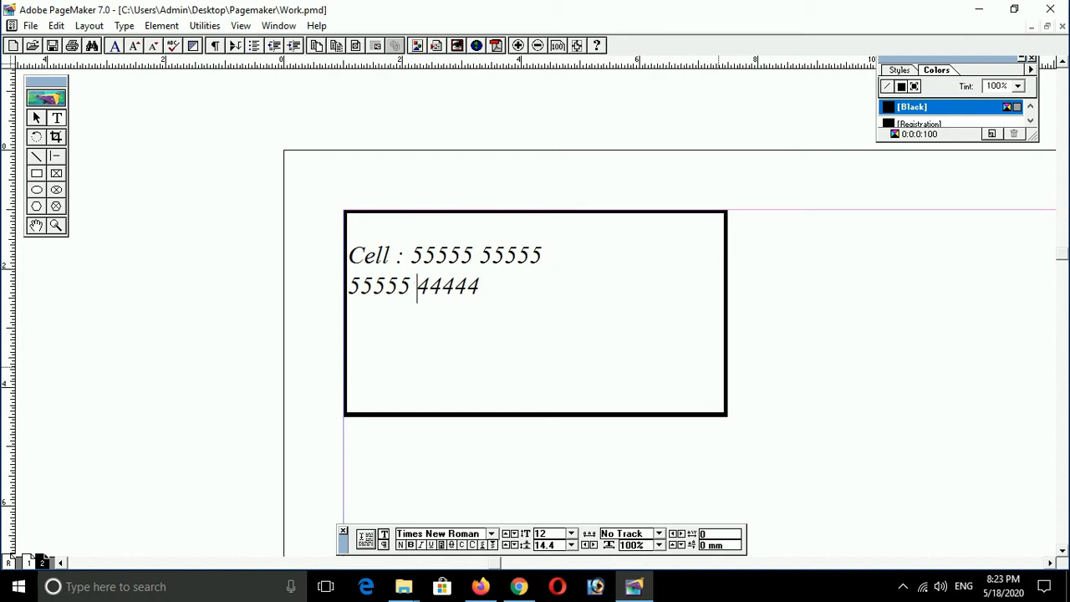
{"action": "key", "text": "ctrl+a"}
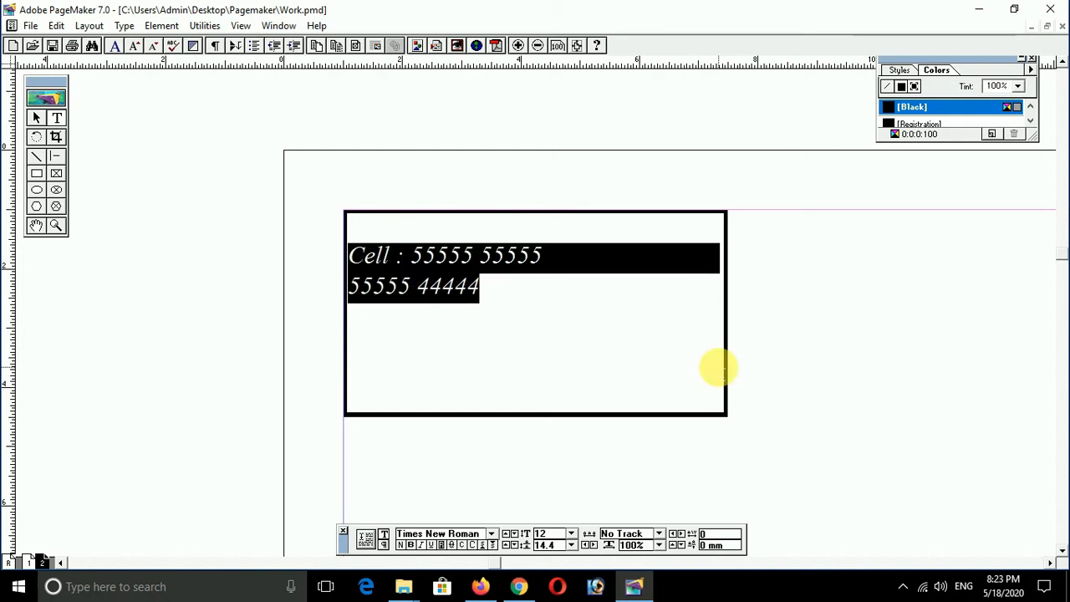
{"action": "key", "text": "ctrl+shift+r"}
{"action": "key", "text": "F9"}
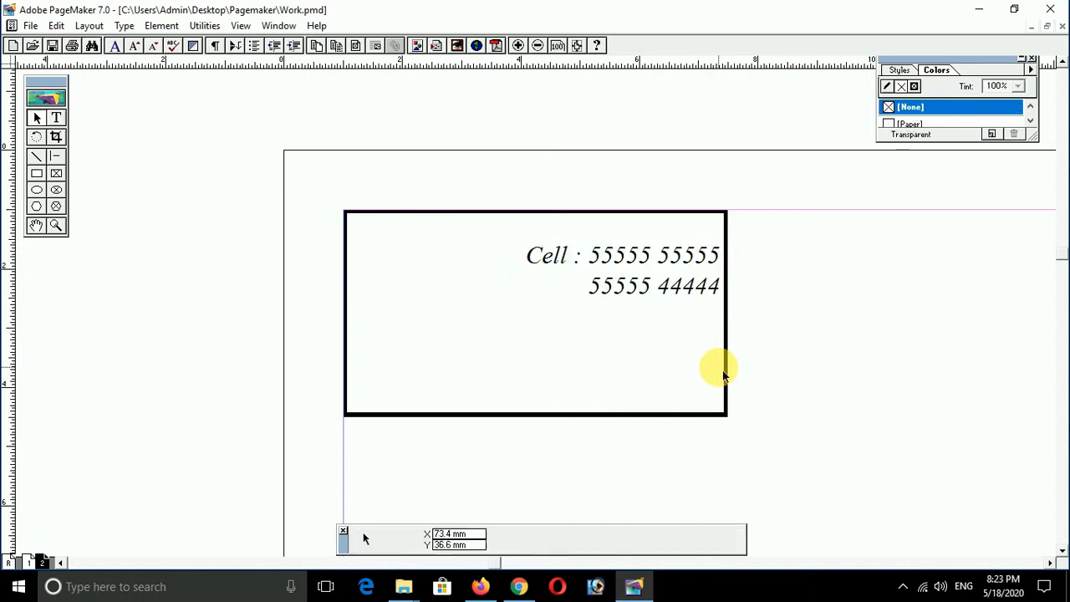
Step: Move the phone text block to the card's top, widen it, and shrink its text two sizes
{"action": "left_click", "coordinate": [623, 286]}
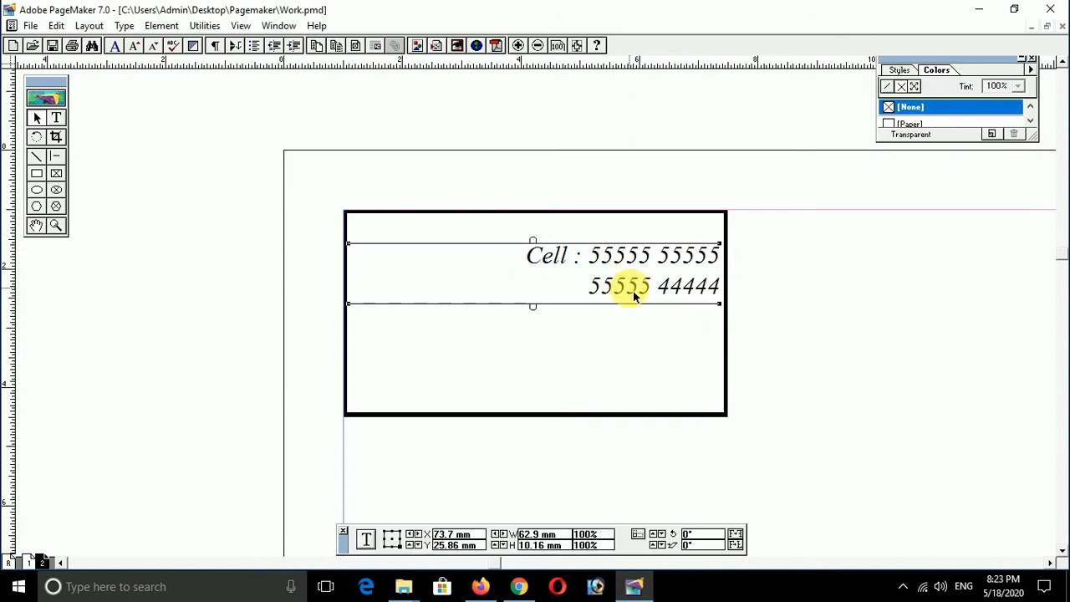
{"action": "left_click_drag", "start_coordinate": [624, 287], "coordinate": [629, 260]}
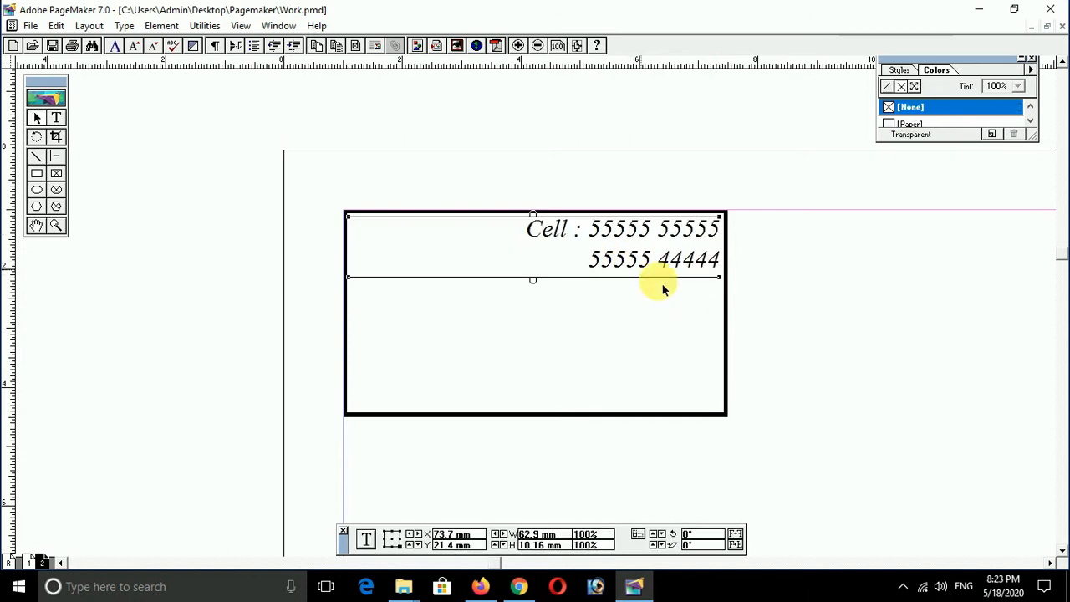
{"action": "left_click_drag", "start_coordinate": [719, 277], "coordinate": [727, 292]}
{"action": "double_click", "coordinate": [686, 263]}
{"action": "key", "text": "ctrl+a"}
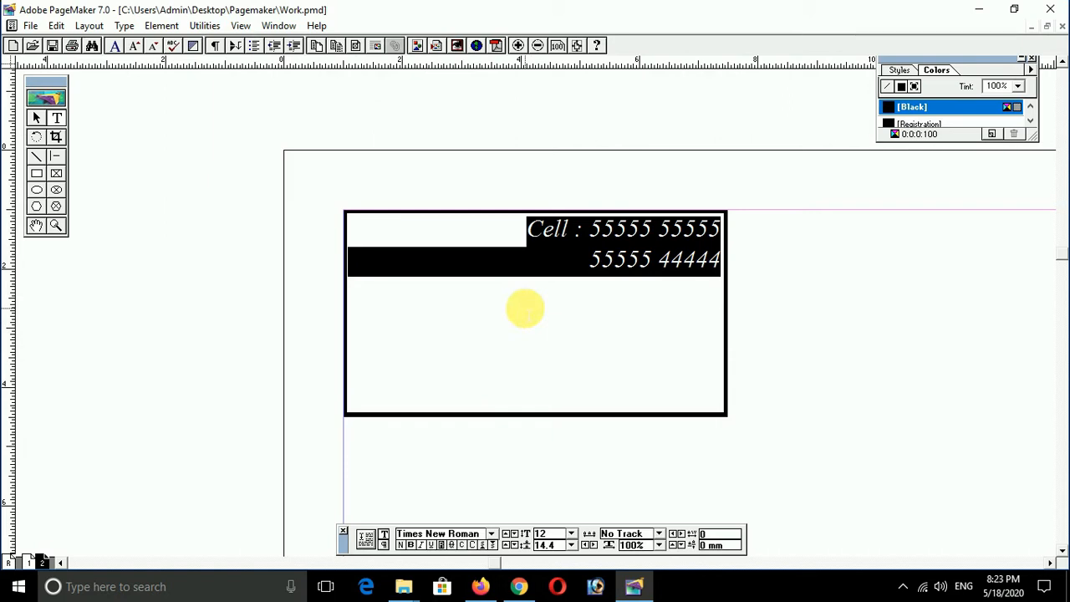
{"action": "key", "text": "ctrl+shift+comma"}
{"action": "key", "text": "ctrl+shift+comma"}
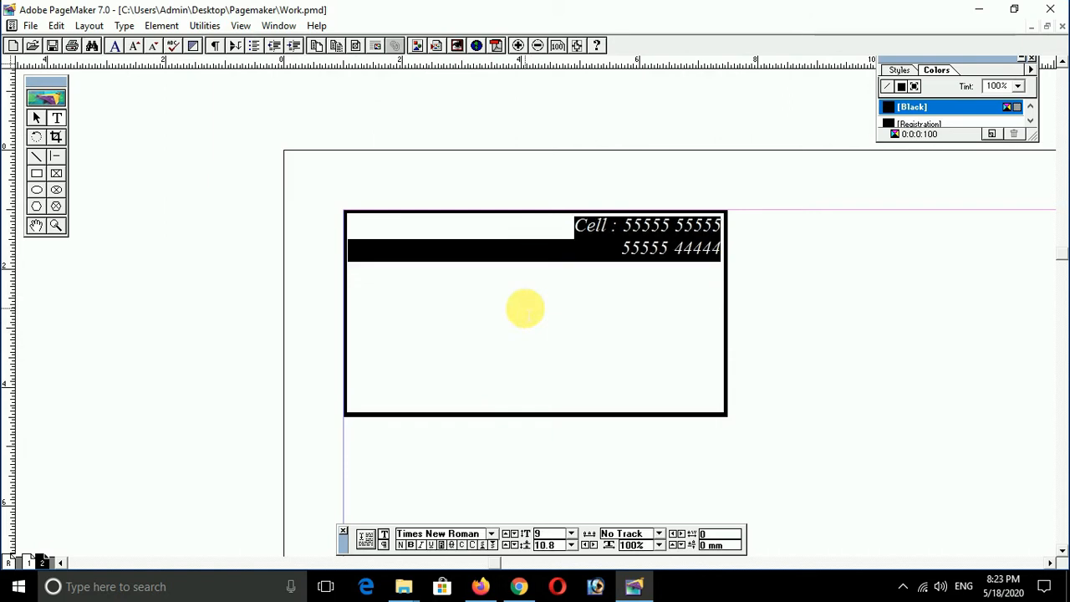
{"action": "key", "text": "ctrl+shift+comma"}
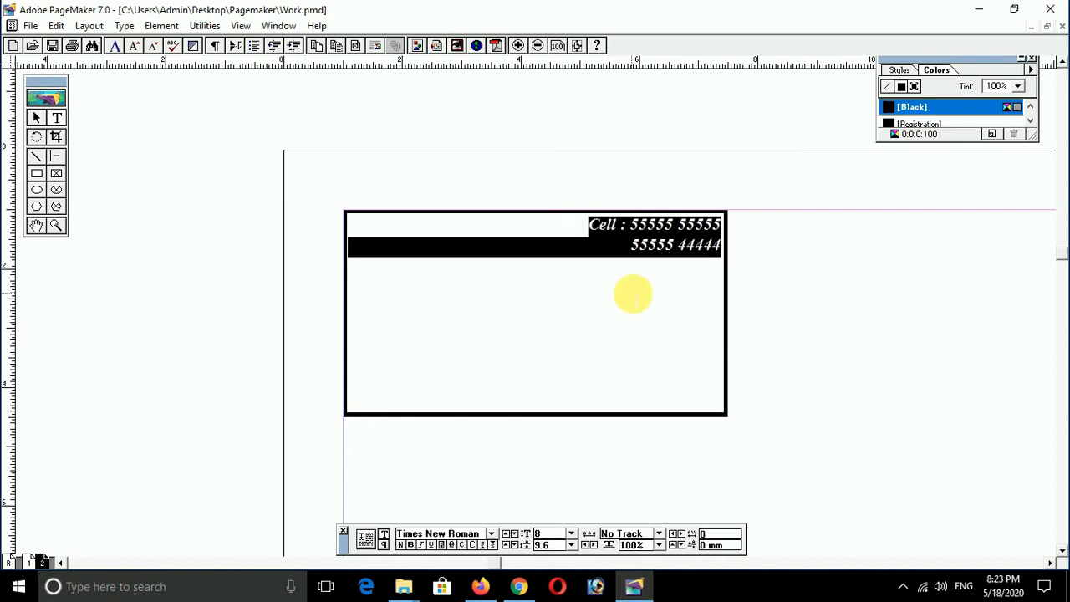
Step: Place a duplicate of the phone text block just below the original
{"action": "key", "text": "F9"}
{"action": "left_click", "coordinate": [664, 246]}
{"action": "left_click_drag", "start_coordinate": [664, 246], "coordinate": [675, 305]}
{"action": "key", "text": "F9"}
{"action": "left_click", "coordinate": [668, 305]}
{"action": "key", "text": "ctrl+a"}
{"action": "key", "text": "F9"}
{"action": "left_click", "coordinate": [672, 310]}
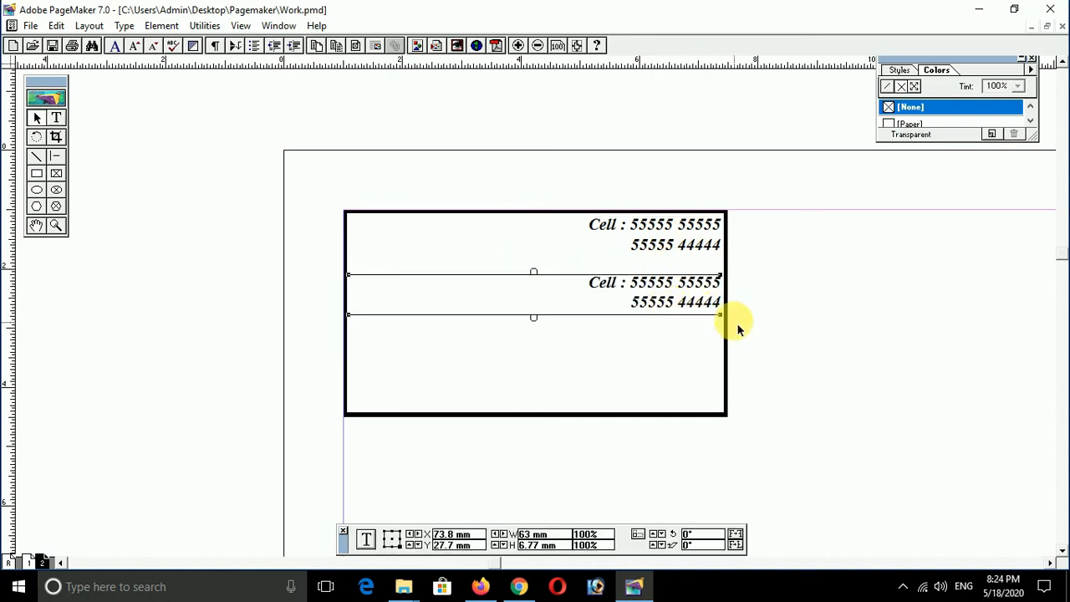
Step: Widen the copied block and make its text centred, 14 pt, in Belwe Bd BT
{"action": "left_click_drag", "start_coordinate": [719, 315], "coordinate": [727, 334]}
{"action": "double_click", "coordinate": [582, 306]}
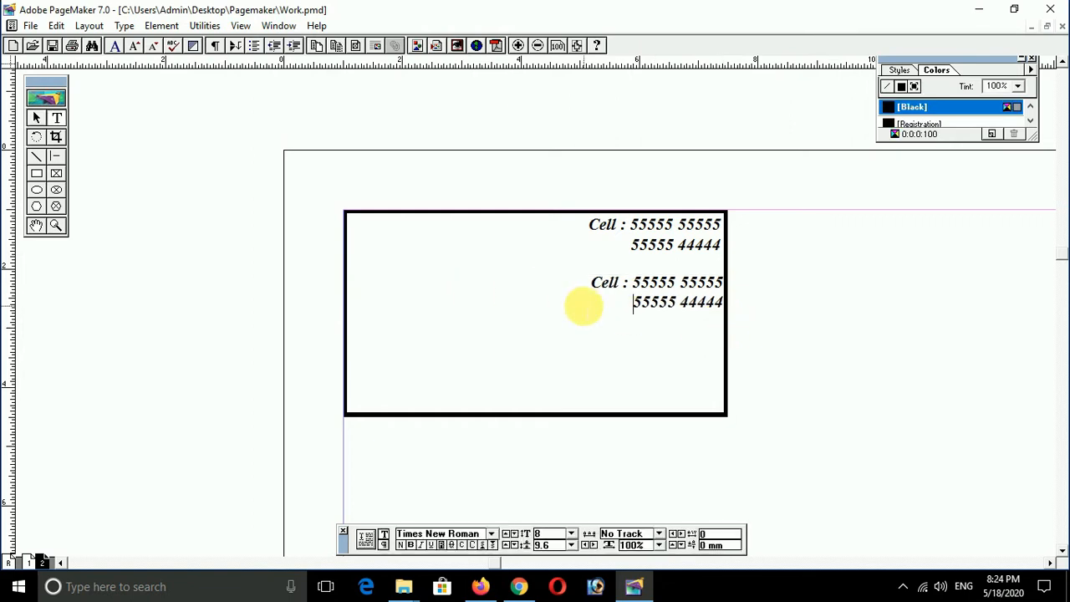
{"action": "triple_click", "coordinate": [584, 307]}
{"action": "key", "text": "ctrl+shift+c"}
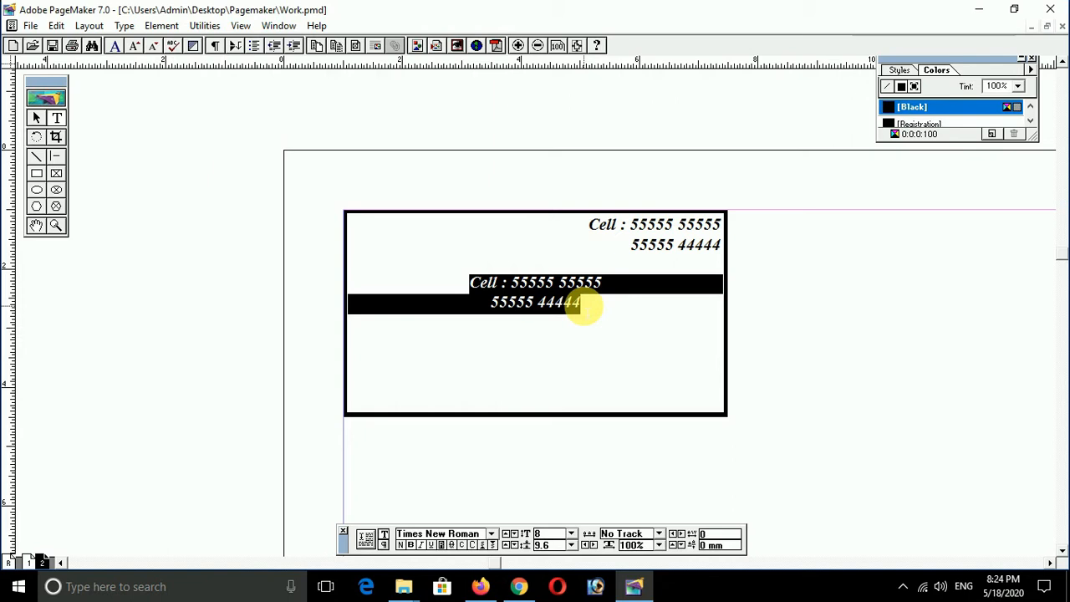
{"action": "key", "text": "ctrl+shift+period"}
{"action": "key", "text": "ctrl+shift+period"}
{"action": "key", "text": "ctrl+shift+period"}
{"action": "key", "text": "ctrl+shift+period"}
{"action": "key", "text": "ctrl+shift+period"}
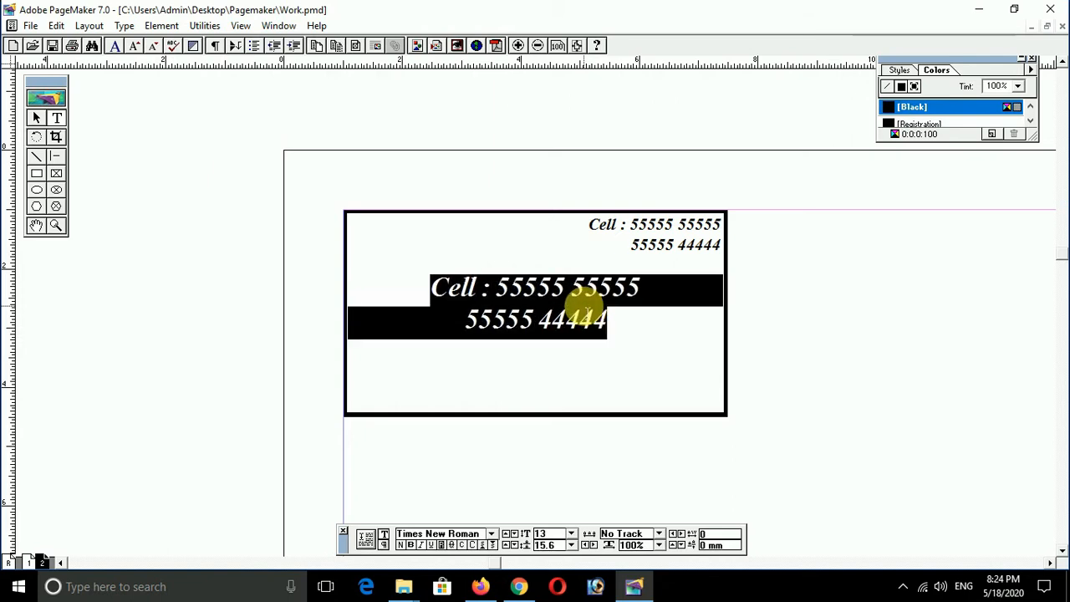
{"action": "key", "text": "ctrl+shift+period"}
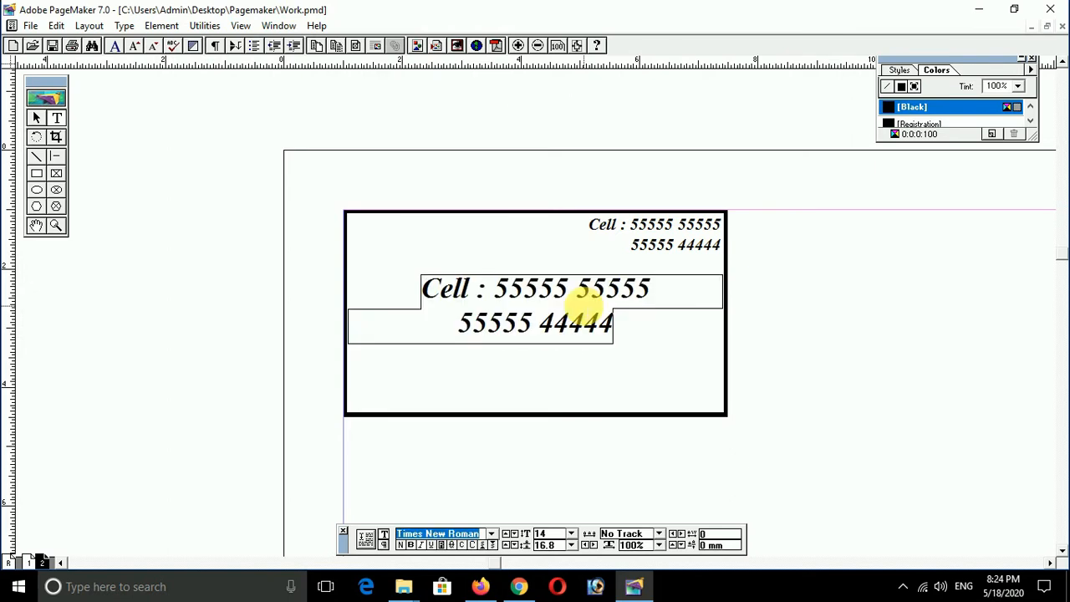
{"action": "type", "text": "belw"}
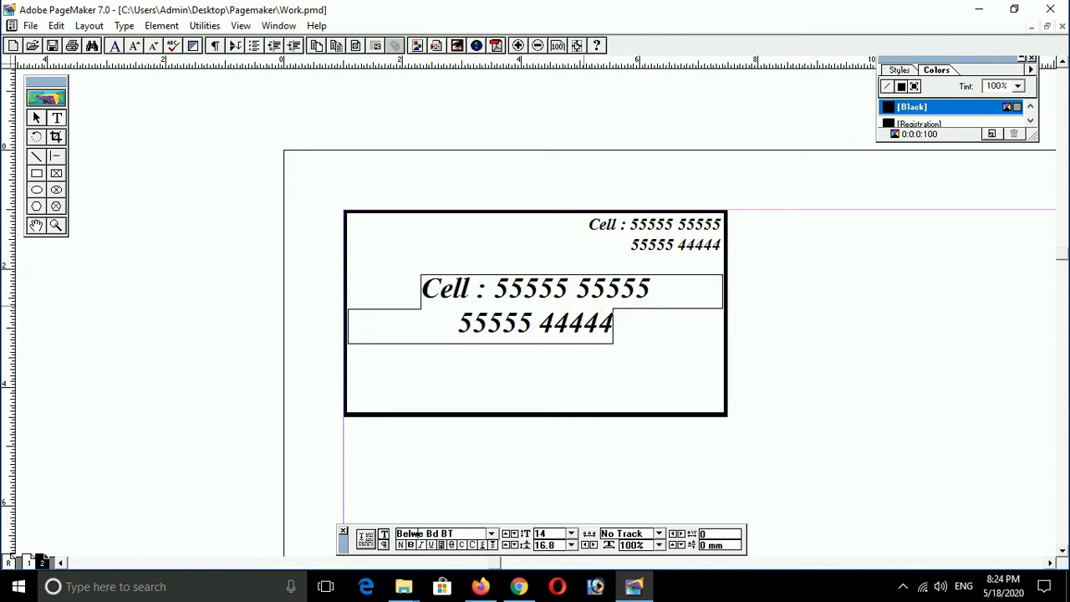
{"action": "key", "text": "Return"}
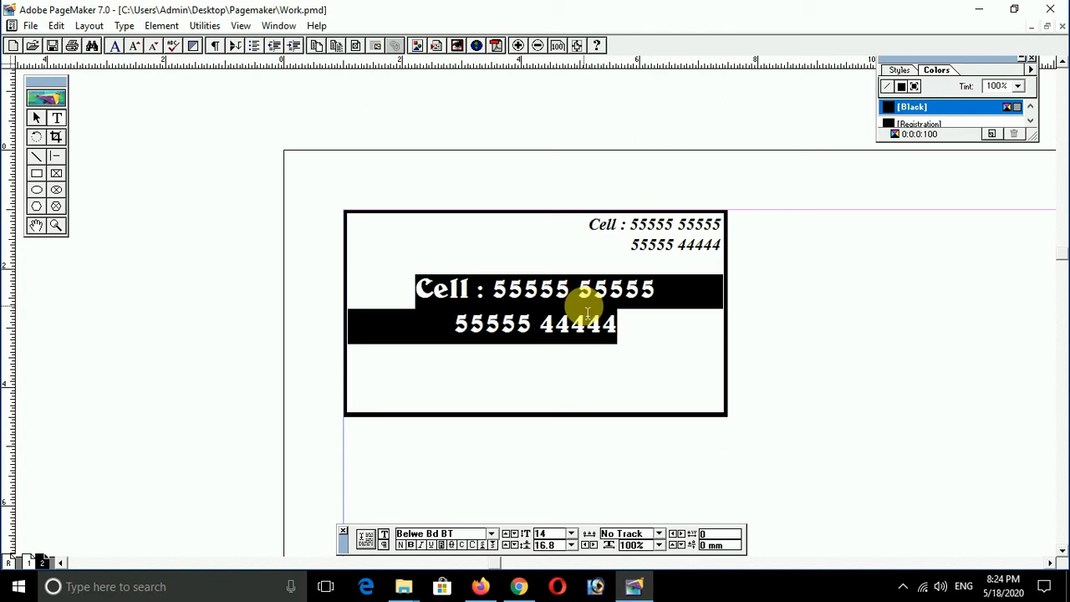
Step: Retype the copy as 'LCK Computers' in 21 pt all caps and nudge it up 3 mm
{"action": "type", "text": "LC"}
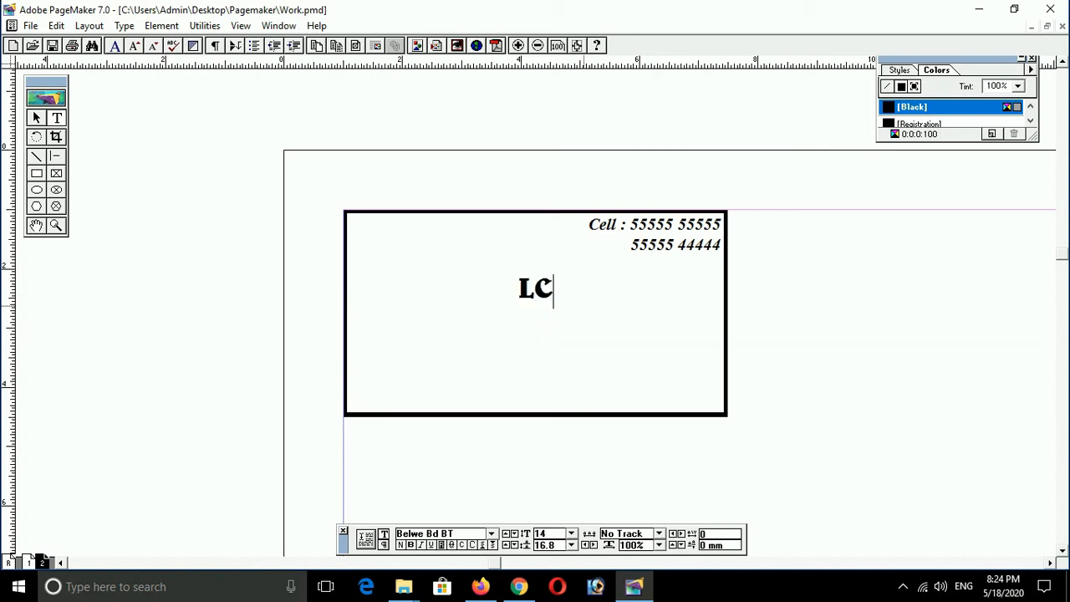
{"action": "type", "text": "K Computers"}
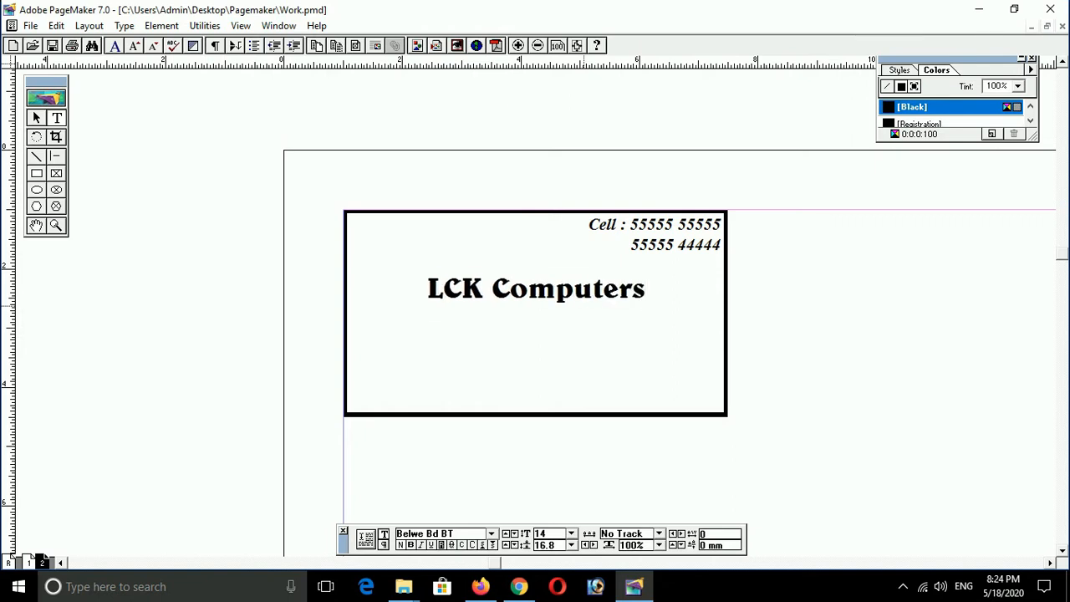
{"action": "triple_click", "coordinate": [581, 306]}
{"action": "key", "text": "ctrl+shift+k"}
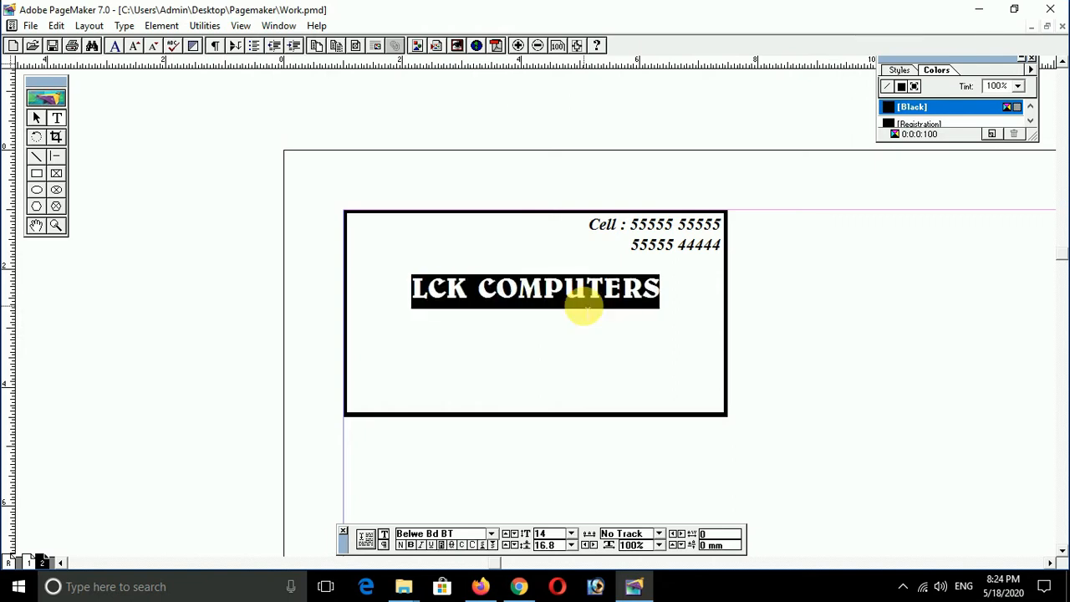
{"action": "key", "text": "ctrl+shift+period"}
{"action": "key", "text": "ctrl+shift+period"}
{"action": "key", "text": "ctrl+shift+period"}
{"action": "key", "text": "ctrl+shift+period"}
{"action": "key", "text": "ctrl+shift+period"}
{"action": "key", "text": "ctrl+shift+period"}
{"action": "key", "text": "ctrl+shift+period"}
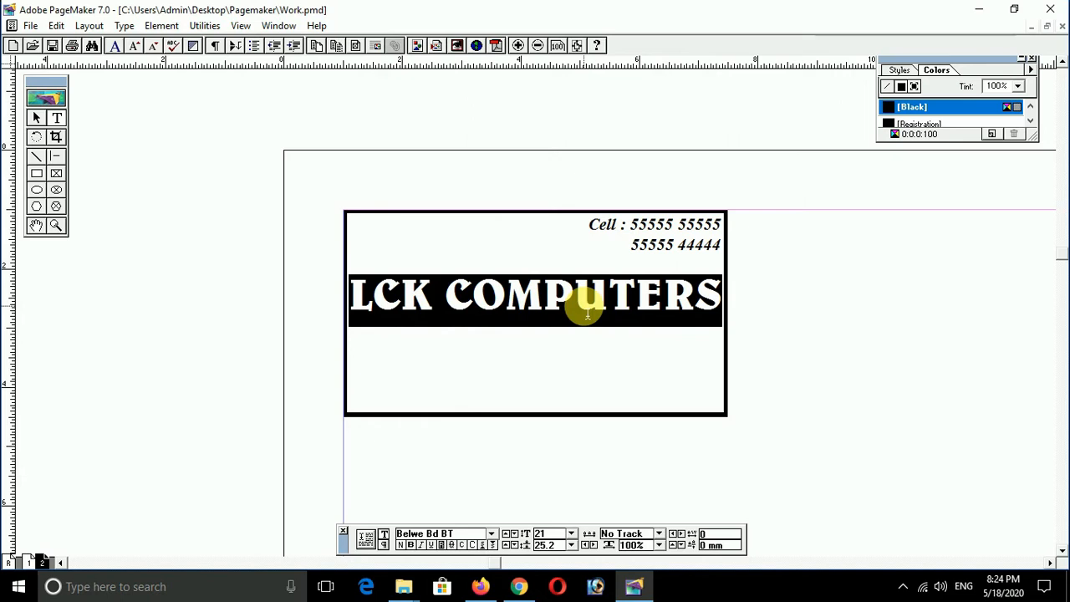
{"action": "key", "text": "F9"}
{"action": "left_click", "coordinate": [588, 314]}
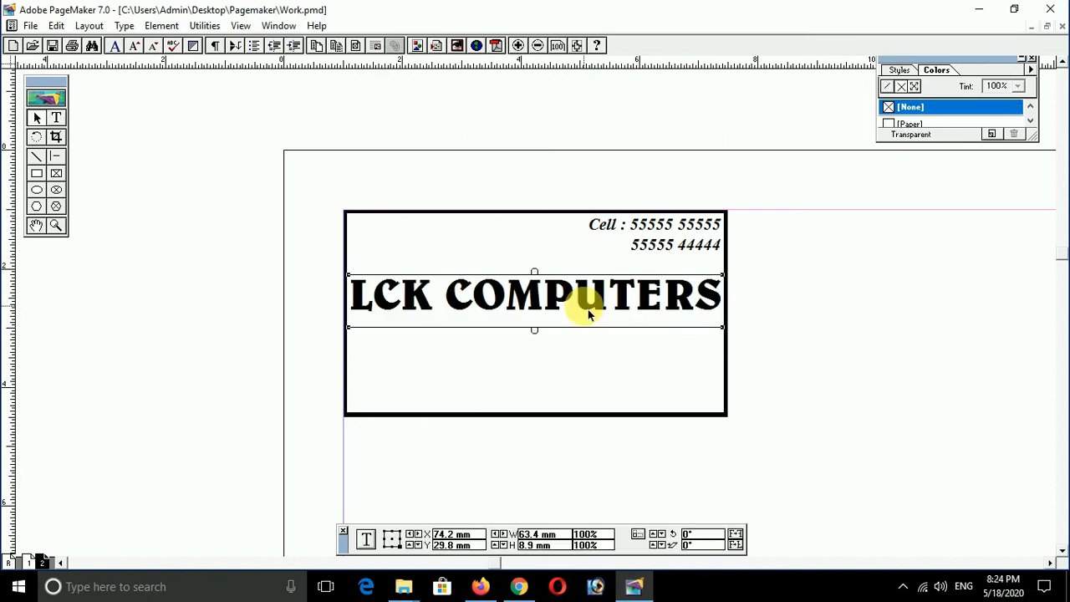
{"action": "key", "text": "Up"}
{"action": "key", "text": "Up"}
{"action": "key", "text": "Up"}
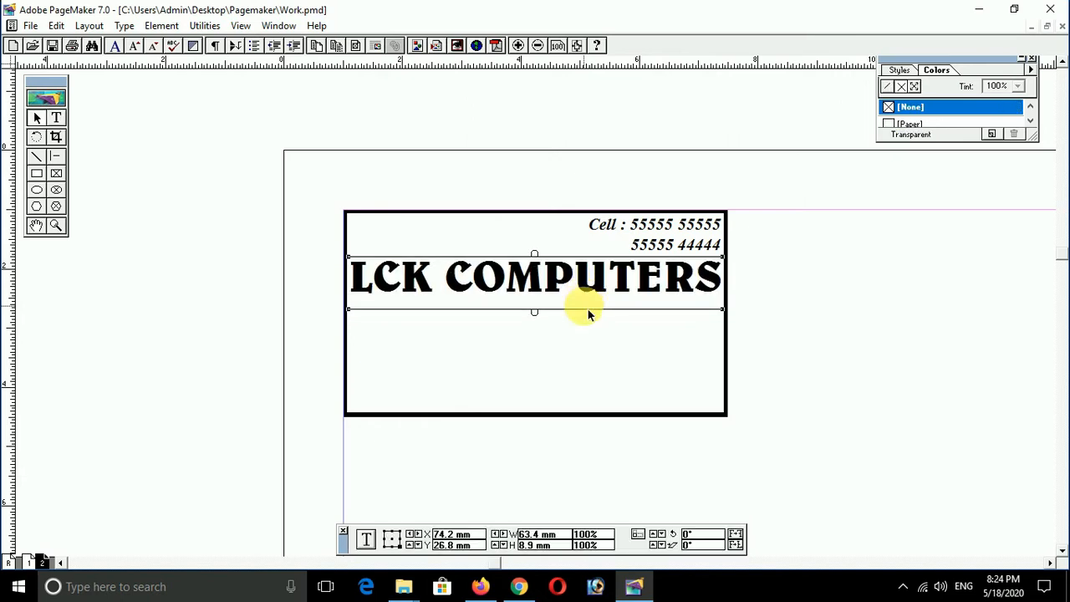
{"action": "left_click", "coordinate": [580, 363]}
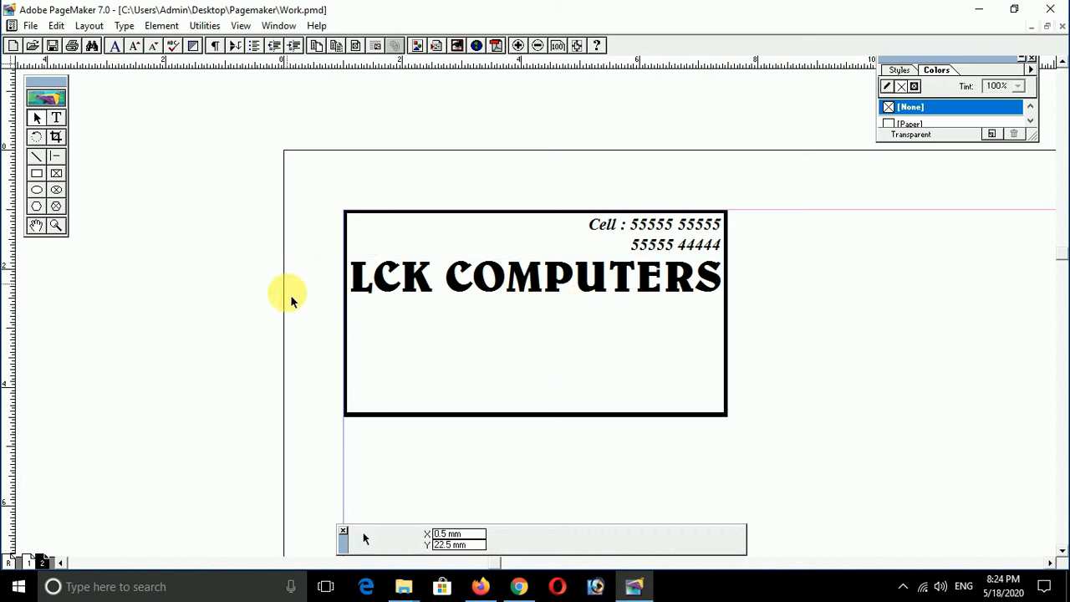
{"action": "left_click", "coordinate": [696, 241]}
Step: Duplicate the cell block below the heading and make its text centred, non-italic Arial
{"action": "left_click_drag", "start_coordinate": [696, 239], "coordinate": [693, 321]}
{"action": "key", "text": "F9"}
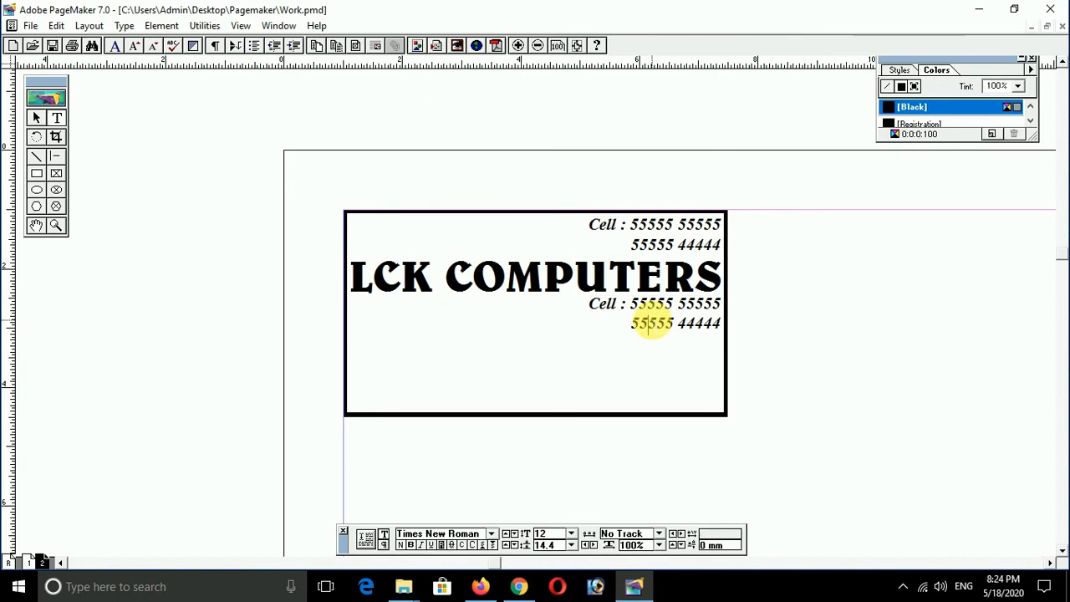
{"action": "left_click", "coordinate": [656, 326]}
{"action": "key", "text": "ctrl+a"}
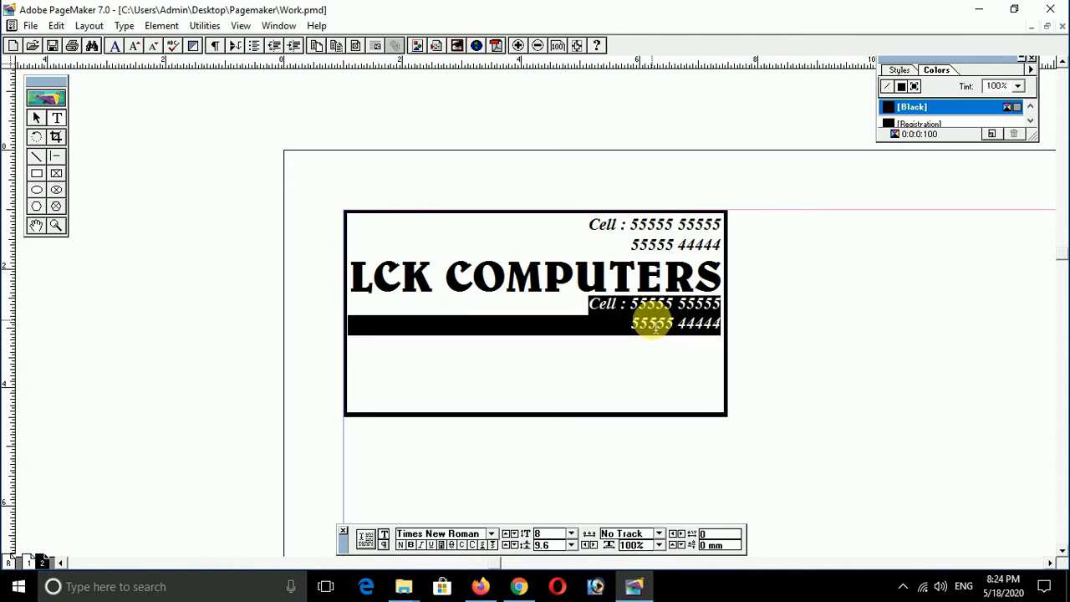
{"action": "key", "text": "ctrl+shift+c"}
{"action": "key", "text": "ctrl+grave"}
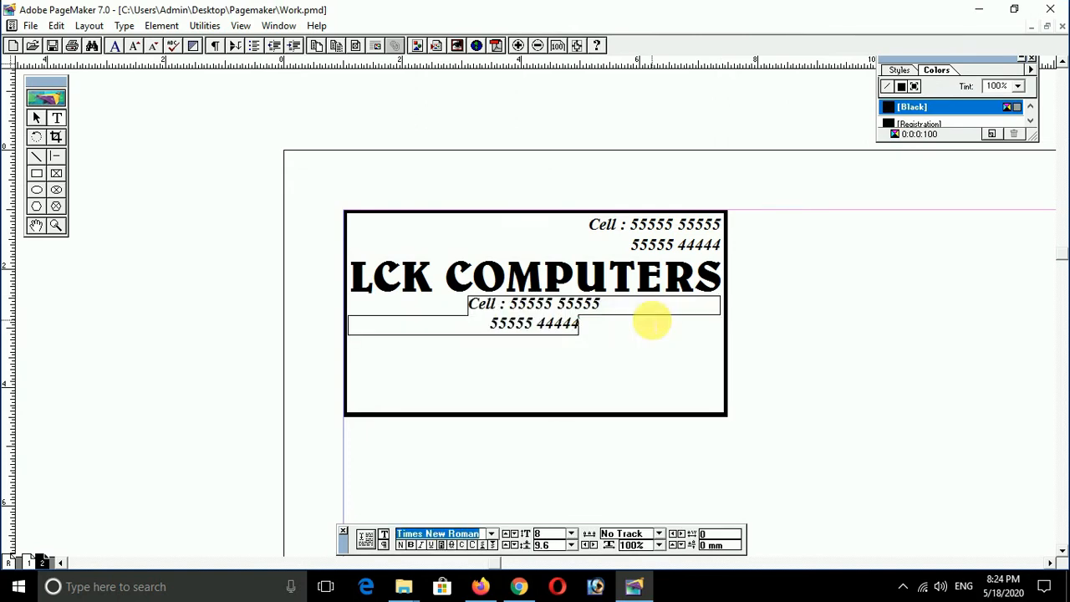
{"action": "type", "text": "Arial"}
{"action": "key", "text": "Return"}
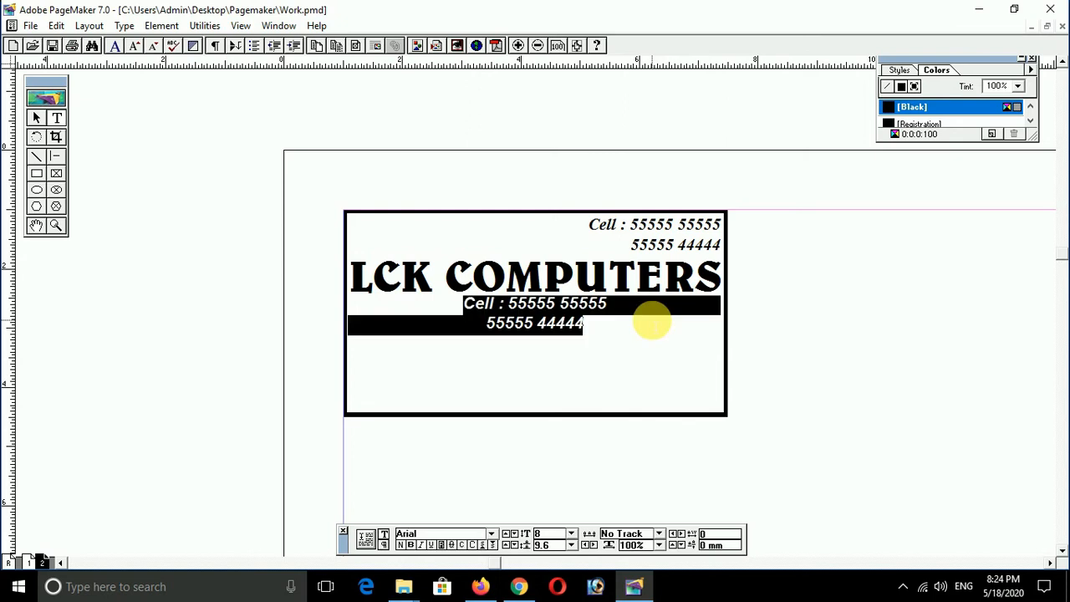
{"action": "key", "text": "ctrl+shift+i"}
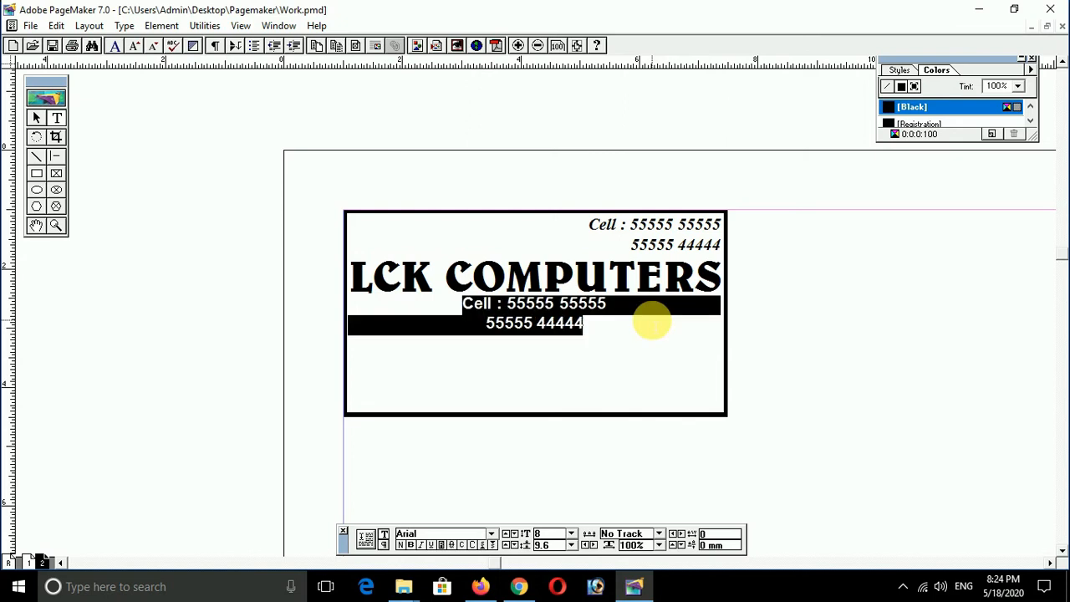
Step: Replace the copied text with the shop's address line (road, city and PIN code)
{"action": "key", "text": "BackSpace"}
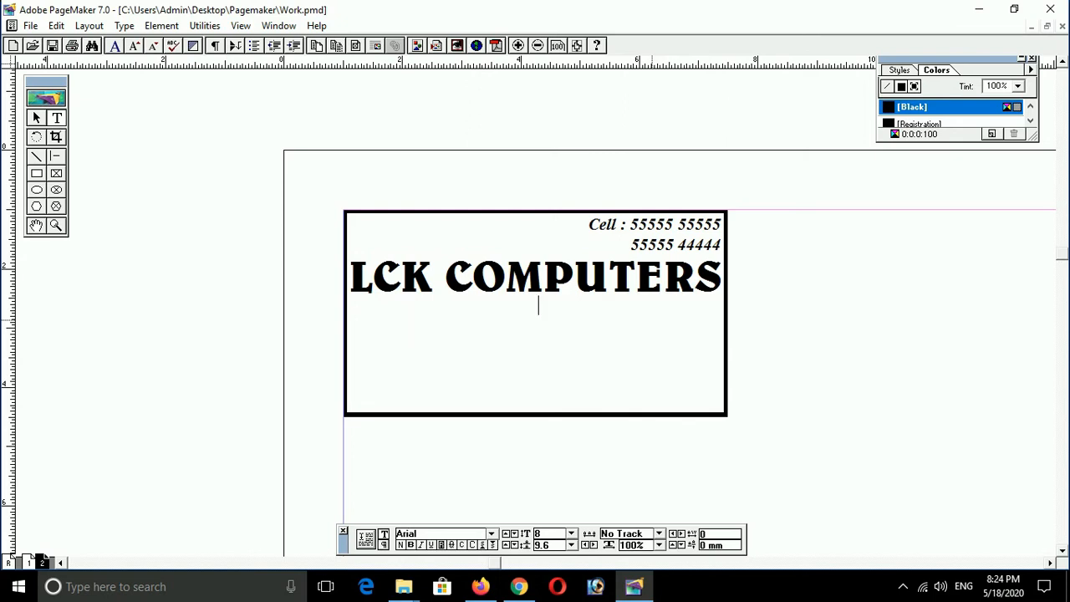
{"action": "type", "text": "afsd"}
{"action": "double_click", "coordinate": [652, 320]}
{"action": "type", "text": "College Road"}
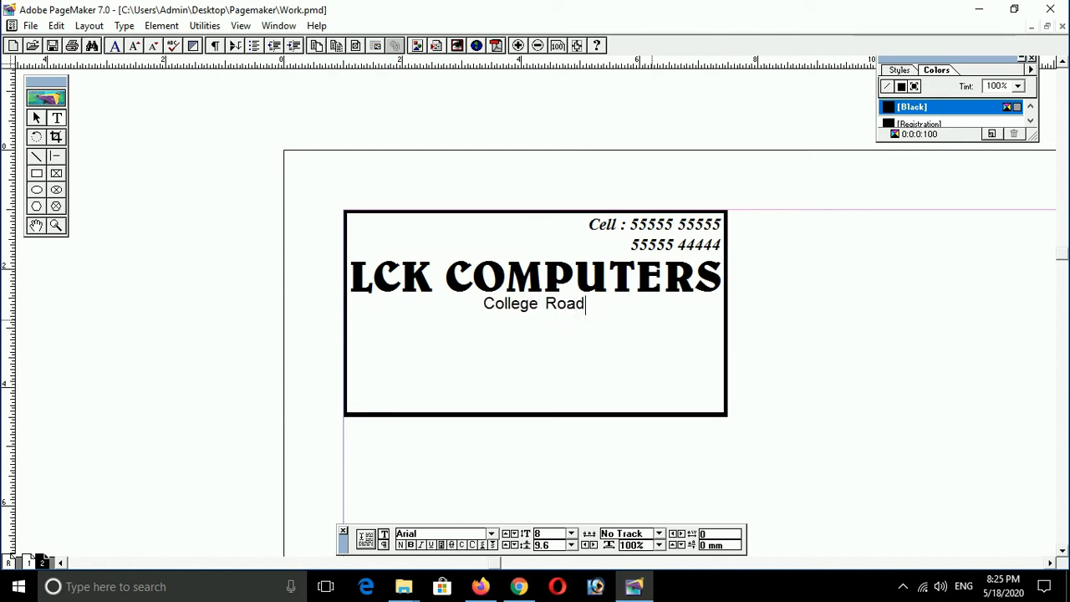
{"action": "type", "text": ", Vijayawa"}
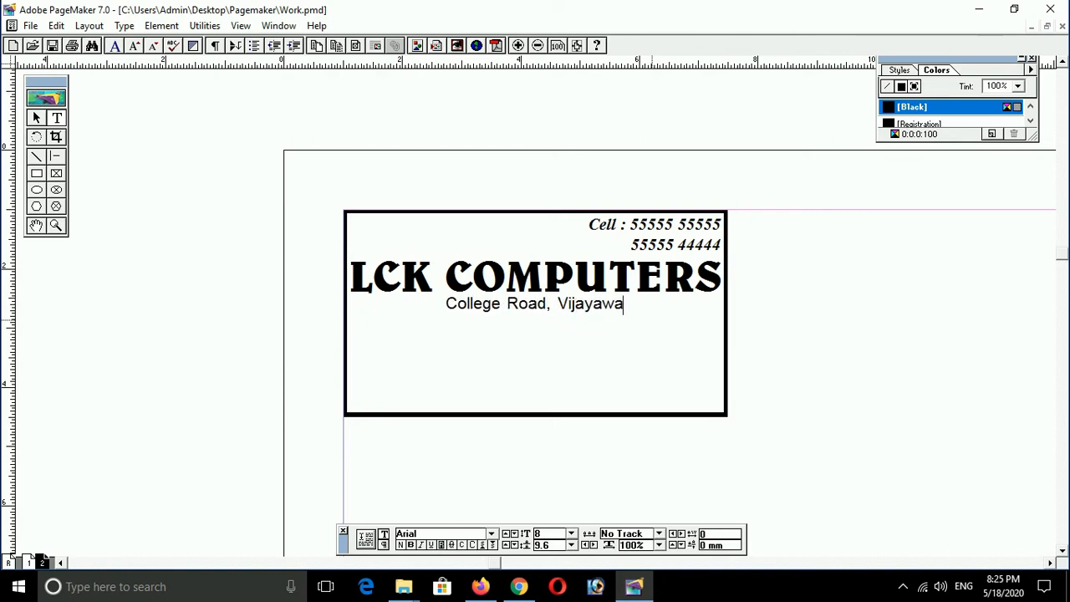
{"action": "type", "text": "da - 5"}
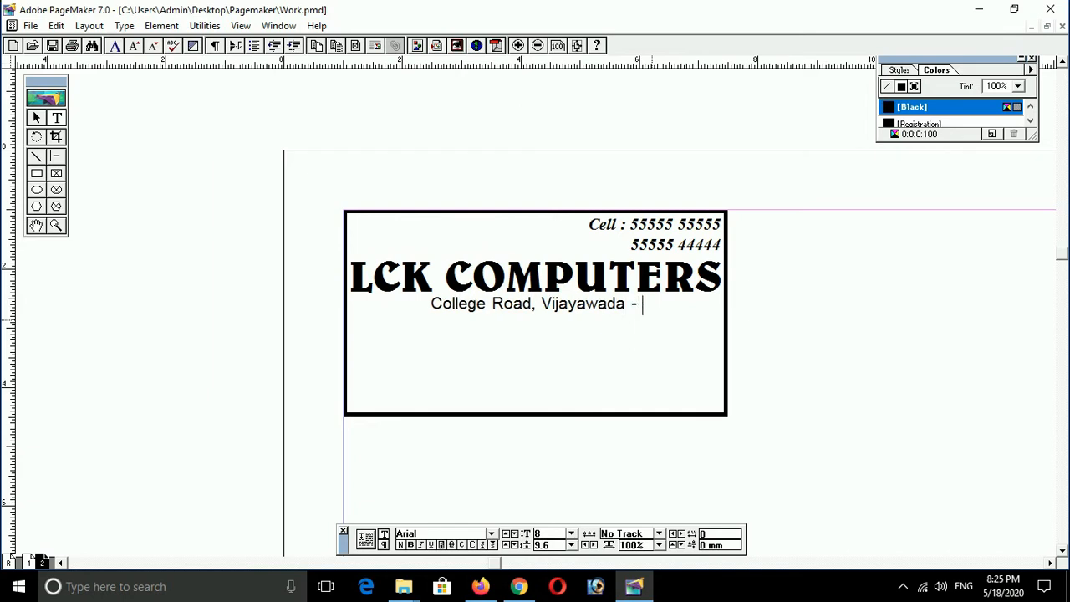
{"action": "type", "text": "002"}
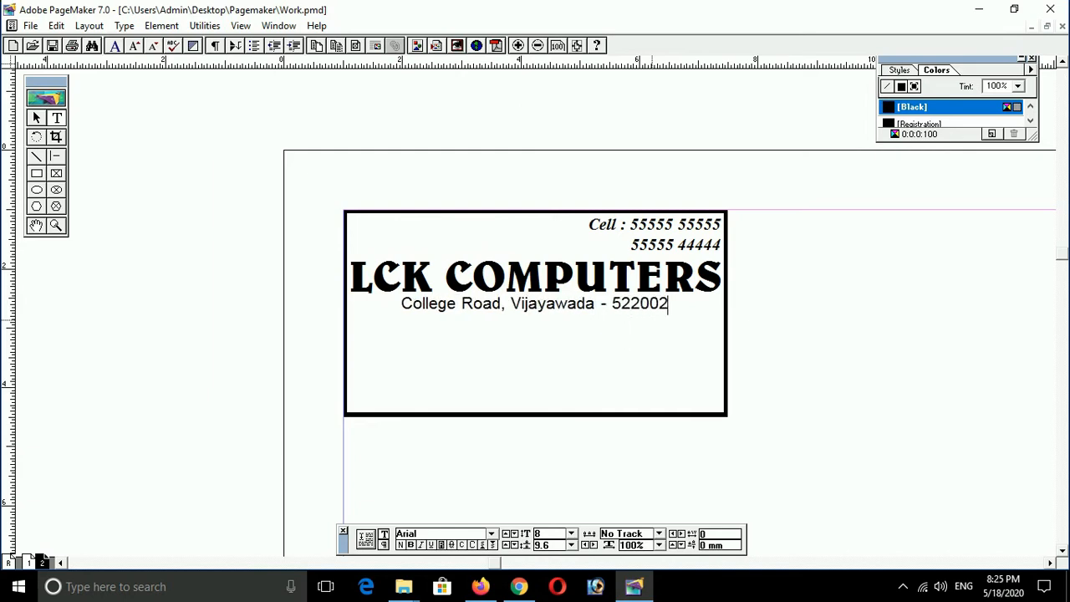
{"action": "key", "text": "ctrl+space"}
Step: Draw a horizontal rule across the card under the address and adjust its left end
{"action": "left_click", "coordinate": [58, 158]}
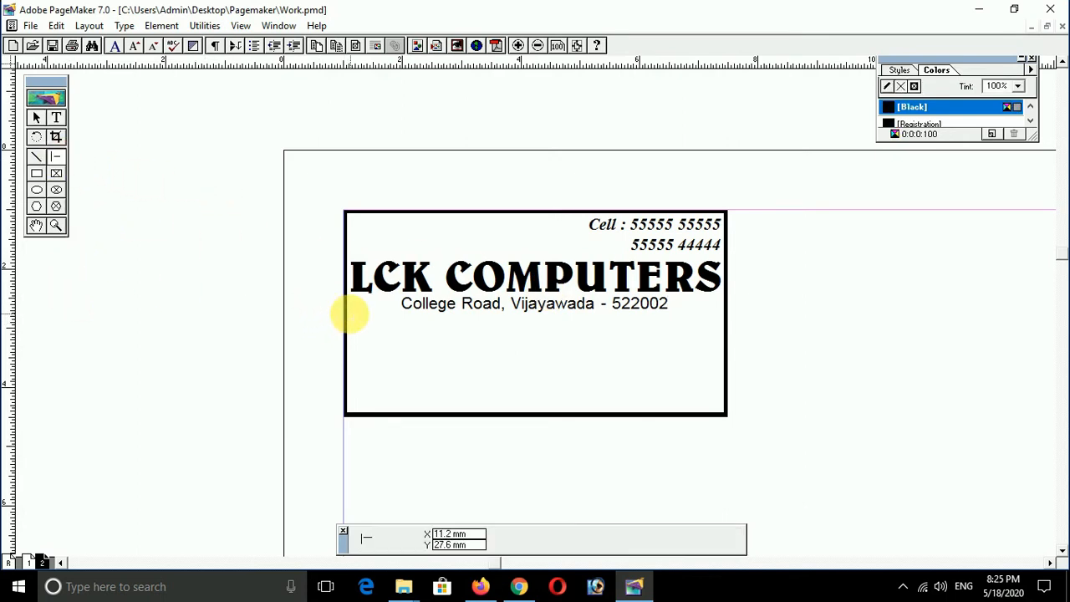
{"action": "left_click_drag", "start_coordinate": [343, 316], "coordinate": [725, 351]}
{"action": "key", "text": "F9"}
{"action": "left_click", "coordinate": [358, 316]}
{"action": "mouse_move", "coordinate": [345, 314]}
{"action": "left_mouse_down"}
{"action": "mouse_move", "coordinate": [354, 330]}
{"action": "mouse_move", "coordinate": [345, 331]}
{"action": "left_mouse_up"}
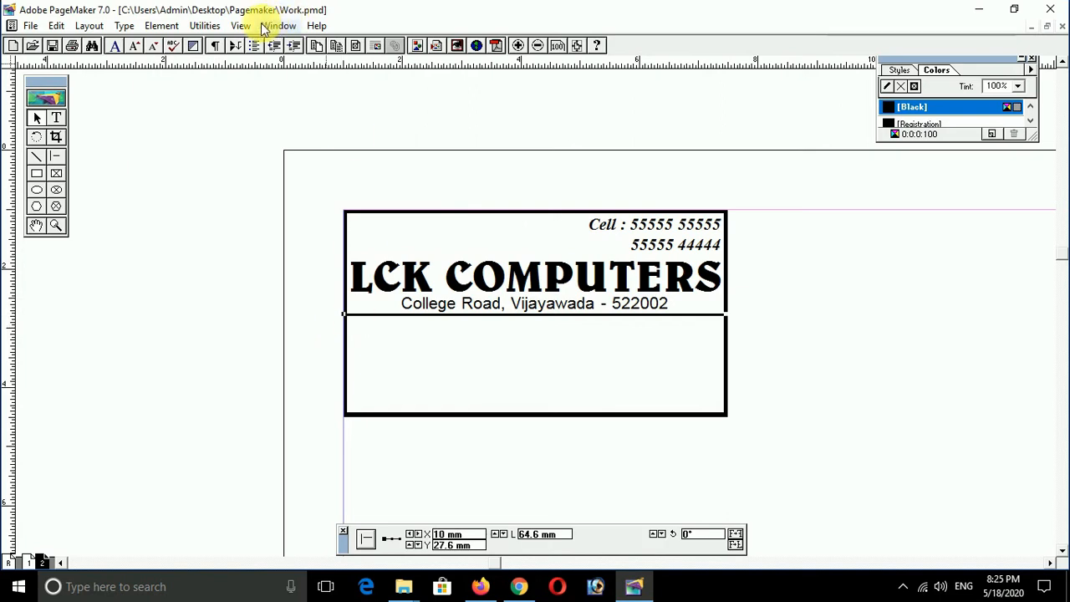
{"action": "left_click", "coordinate": [240, 26]}
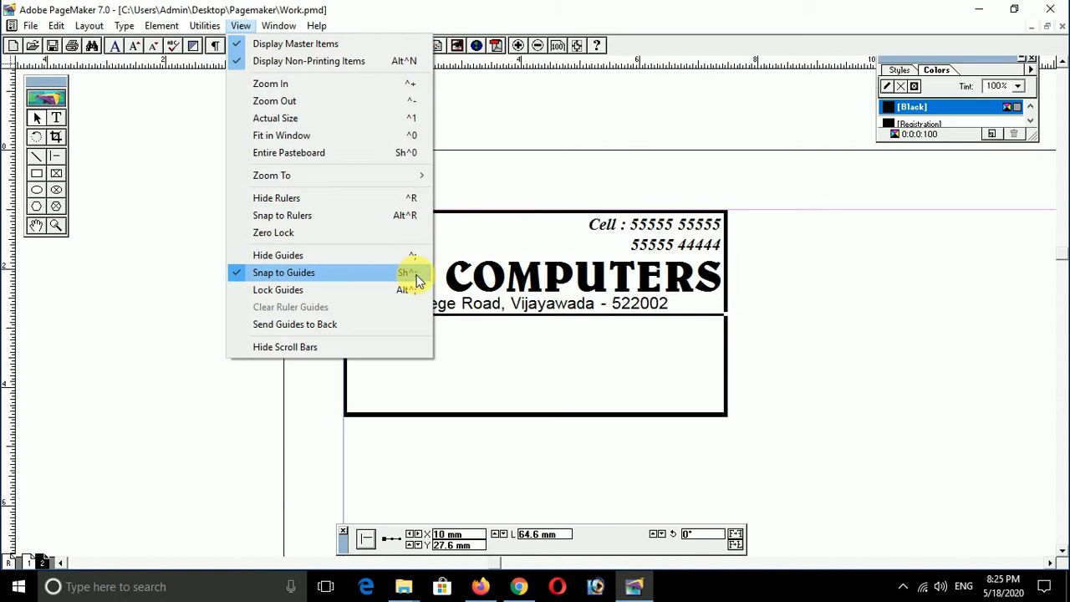
{"action": "left_click", "coordinate": [454, 358]}
{"action": "left_click_drag", "start_coordinate": [344, 315], "coordinate": [347, 330]}
{"action": "left_click", "coordinate": [855, 304]}
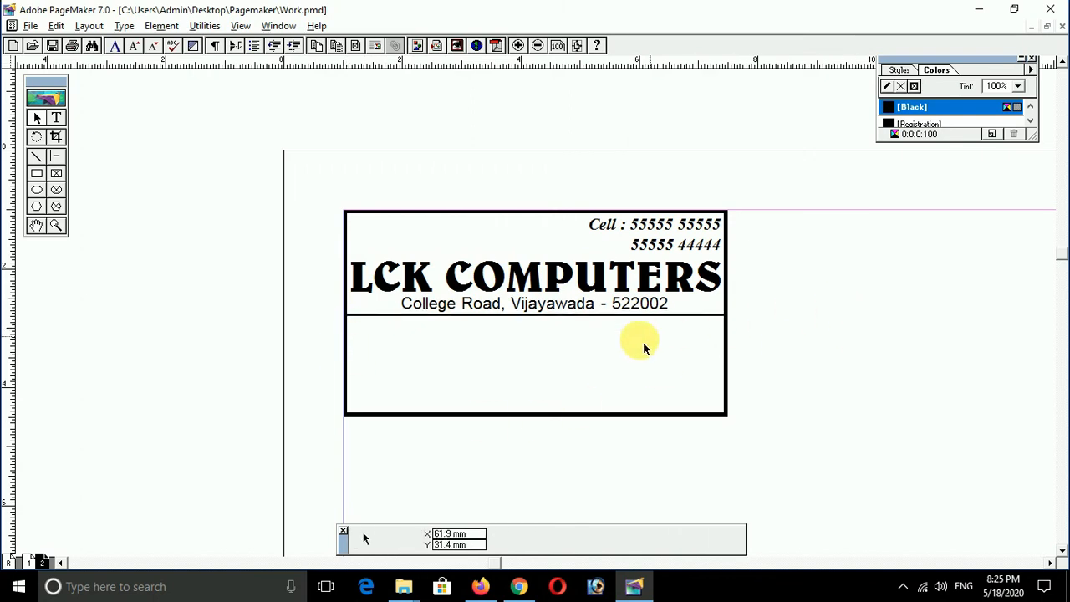
{"action": "left_click_drag", "start_coordinate": [470, 380], "coordinate": [461, 371]}
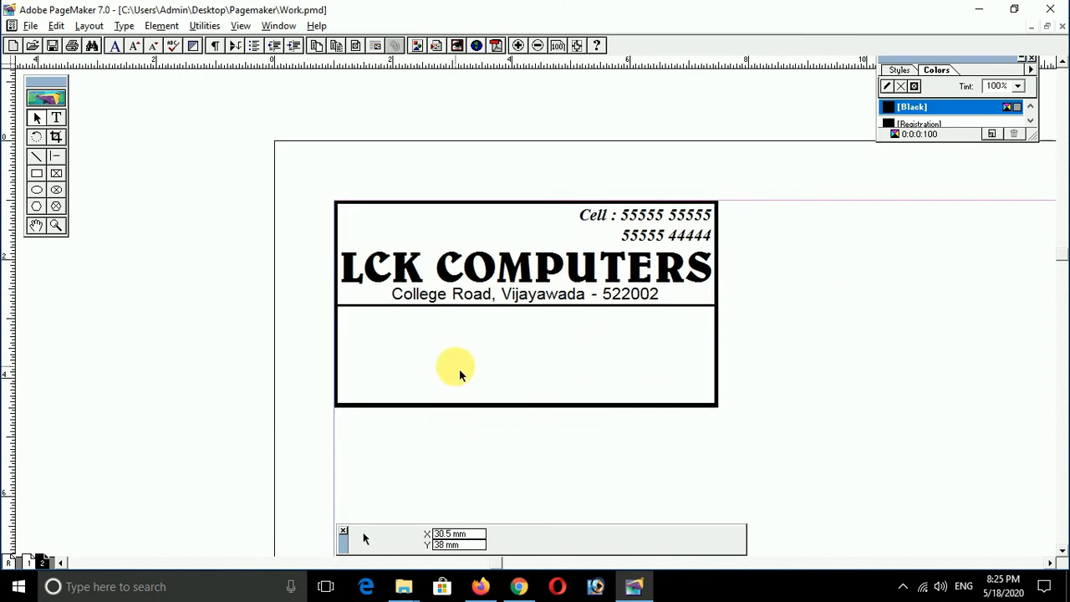
Step: Move the address line lower and select the duplicate College Road line
{"action": "left_click", "coordinate": [639, 238]}
{"action": "left_click", "coordinate": [619, 299]}
{"action": "mouse_move", "coordinate": [619, 305]}
{"action": "left_mouse_down"}
{"action": "mouse_move", "coordinate": [622, 332]}
{"action": "mouse_move", "coordinate": [611, 322]}
{"action": "left_mouse_up"}
{"action": "key", "text": "ctrl+a"}
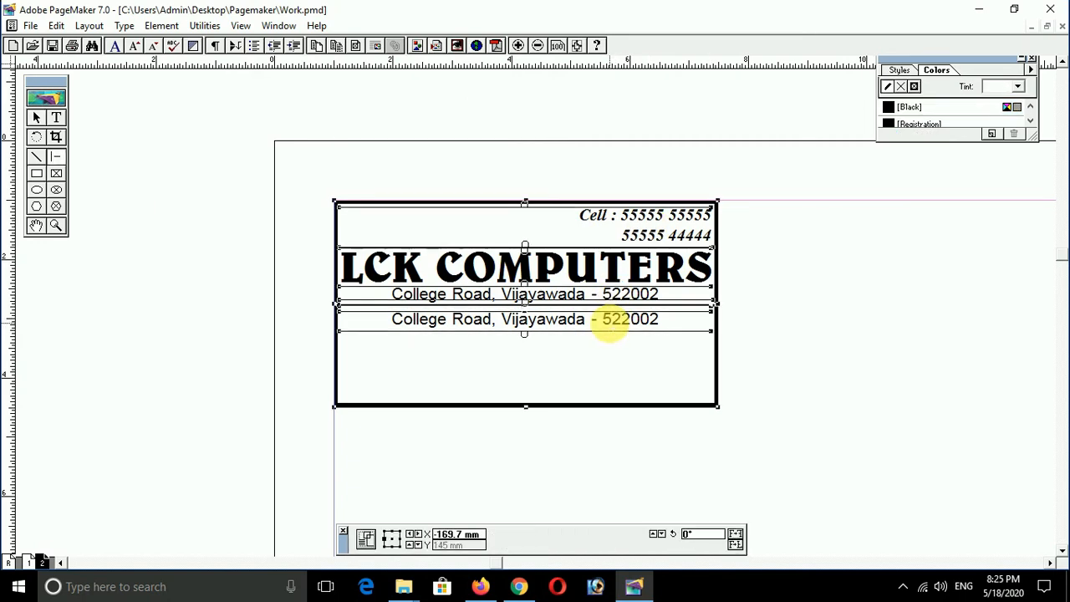
{"action": "left_click", "coordinate": [57, 120]}
{"action": "triple_click", "coordinate": [480, 321]}
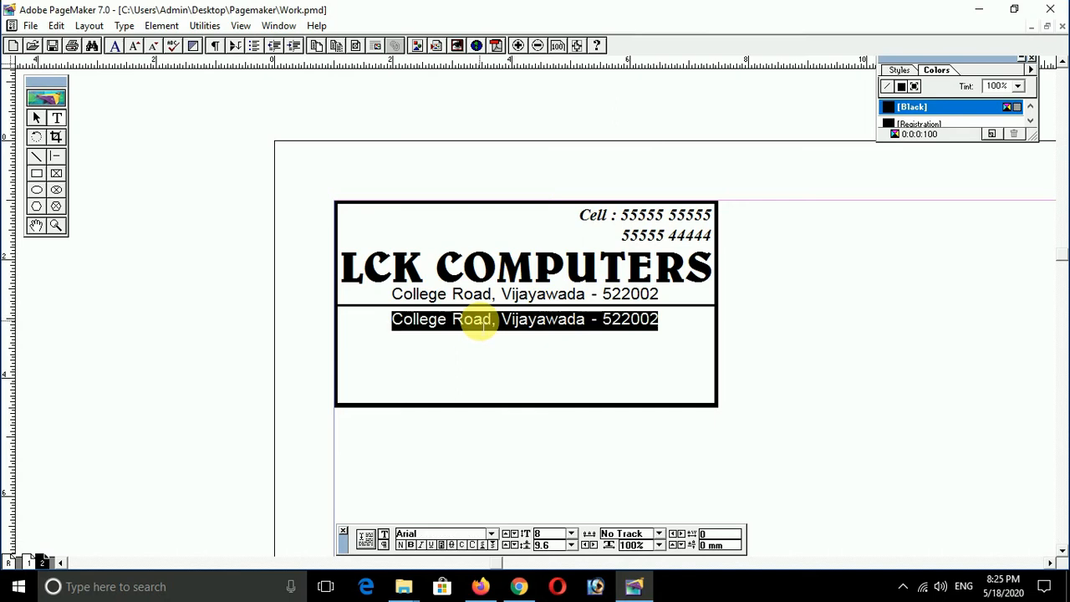
Step: Replace it with the services list from 'O.S. Intallations' to 'Computer Pheriparls'
{"action": "type", "text": "O"}
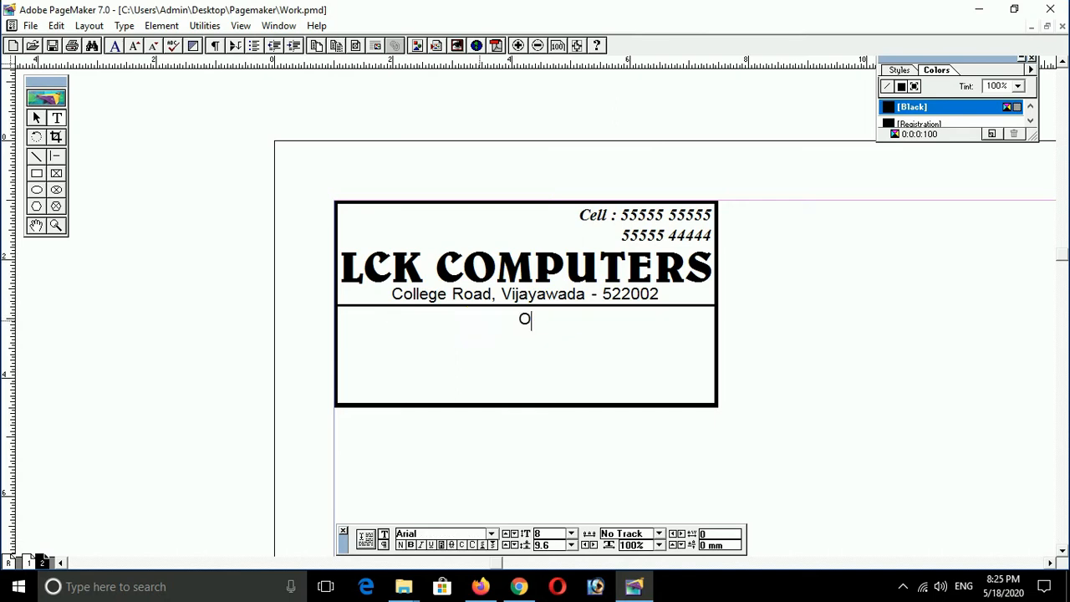
{"action": "type", "text": ".S. Ins"}
{"action": "key", "text": "BackSpace"}
{"action": "type", "text": "tall"}
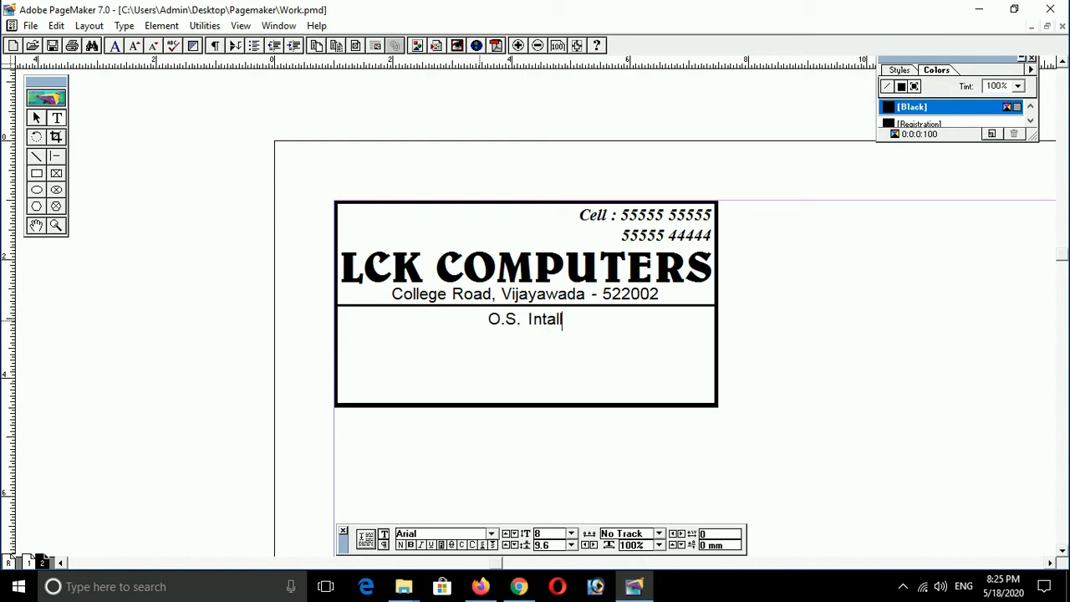
{"action": "type", "text": "ations, "}
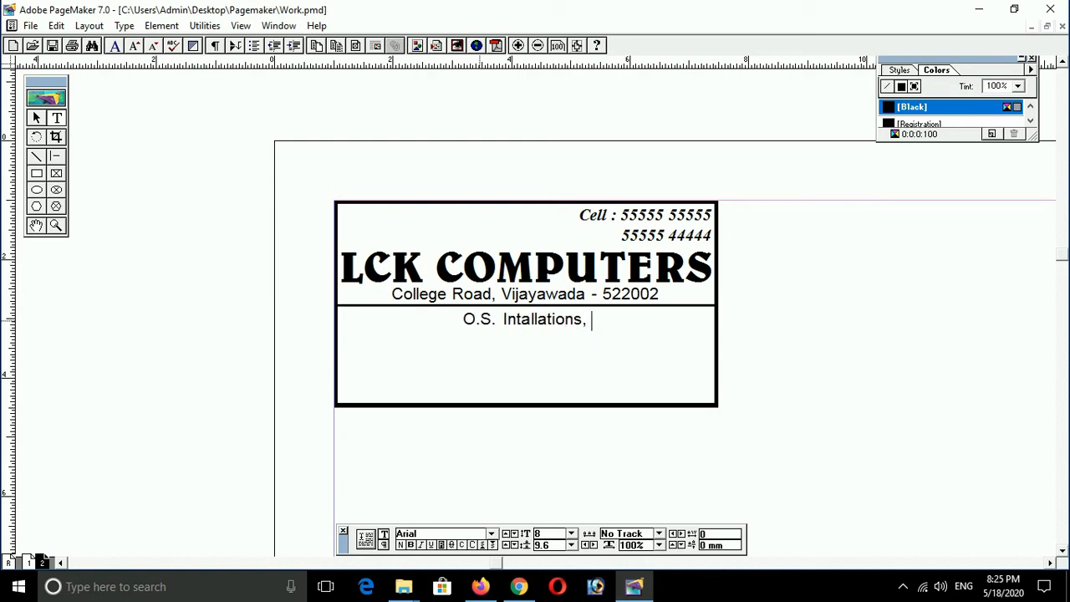
{"action": "type", "text": "Software"}
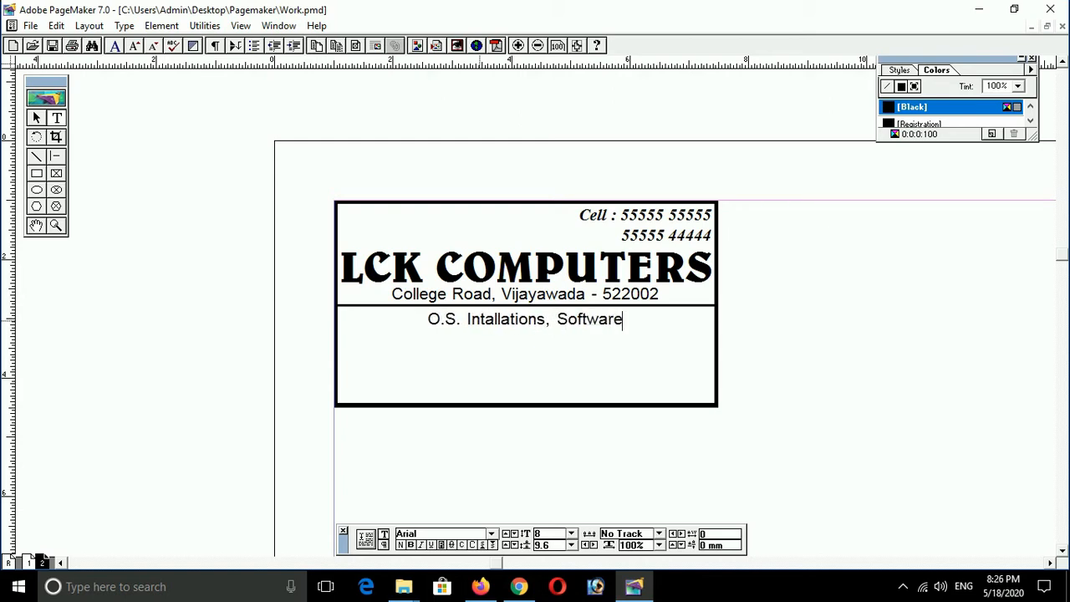
{"action": "type", "text": "s, Game"}
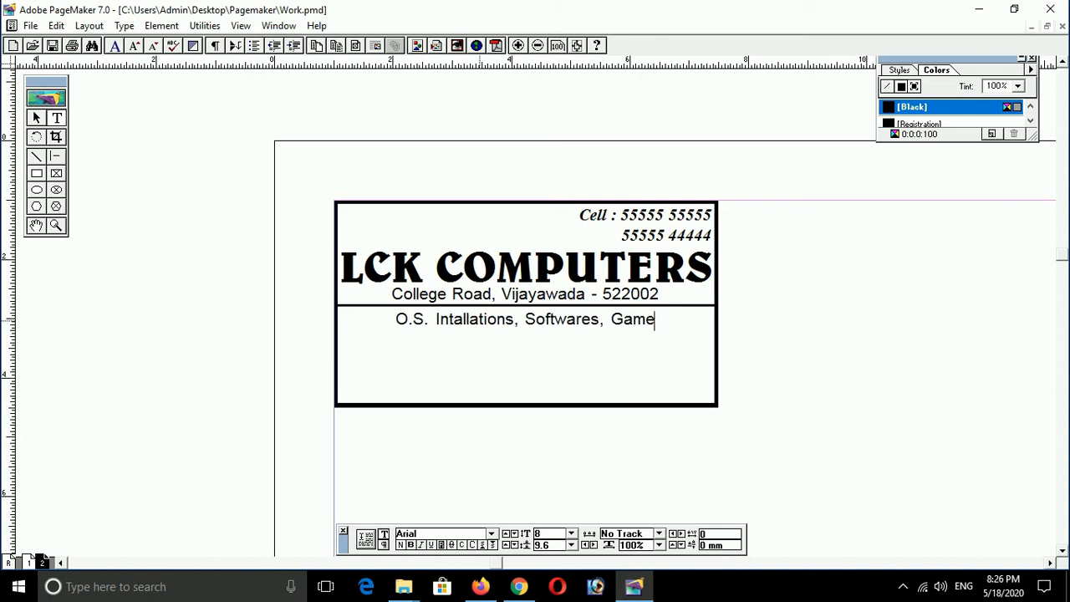
{"action": "type", "text": "s, Sytem"}
{"action": "key", "text": "BackSpace"}
{"action": "key", "text": "BackSpace"}
{"action": "key", "text": "BackSpace"}
{"action": "type", "text": "stem Troubl"}
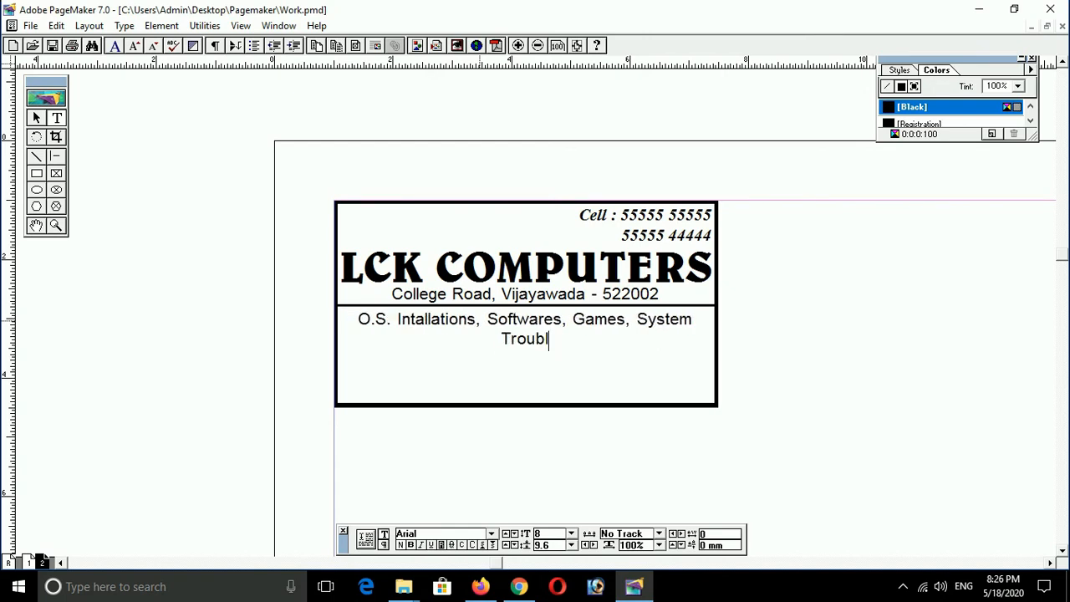
{"action": "type", "text": "eShotting"}
{"action": "key", "text": "BackSpace"}
{"action": "key", "text": "BackSpace"}
{"action": "key", "text": "BackSpace"}
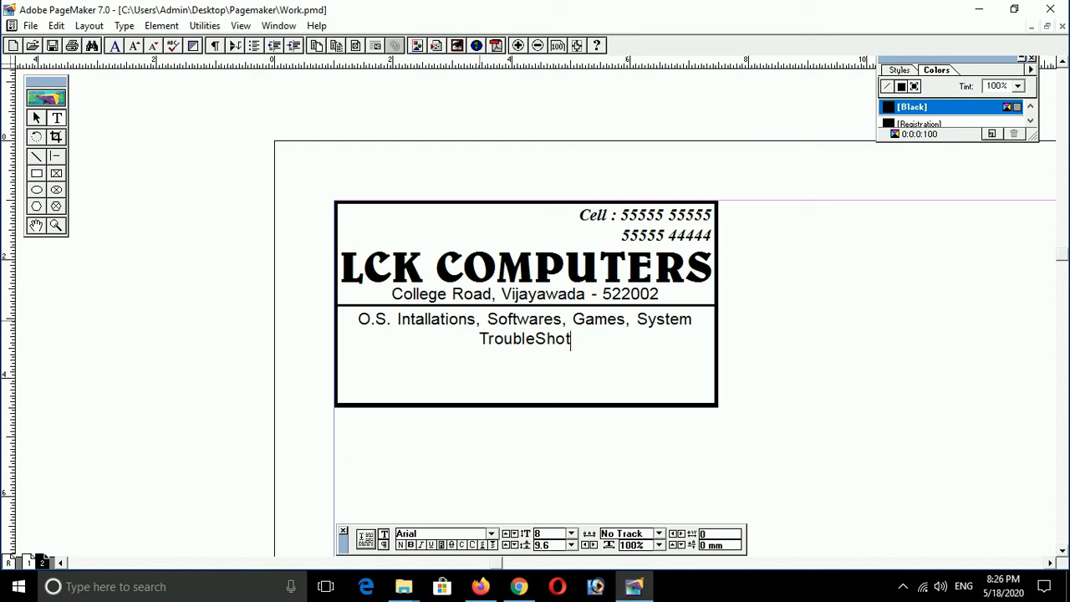
{"action": "key", "text": "BackSpace"}
{"action": "type", "text": "oting, "}
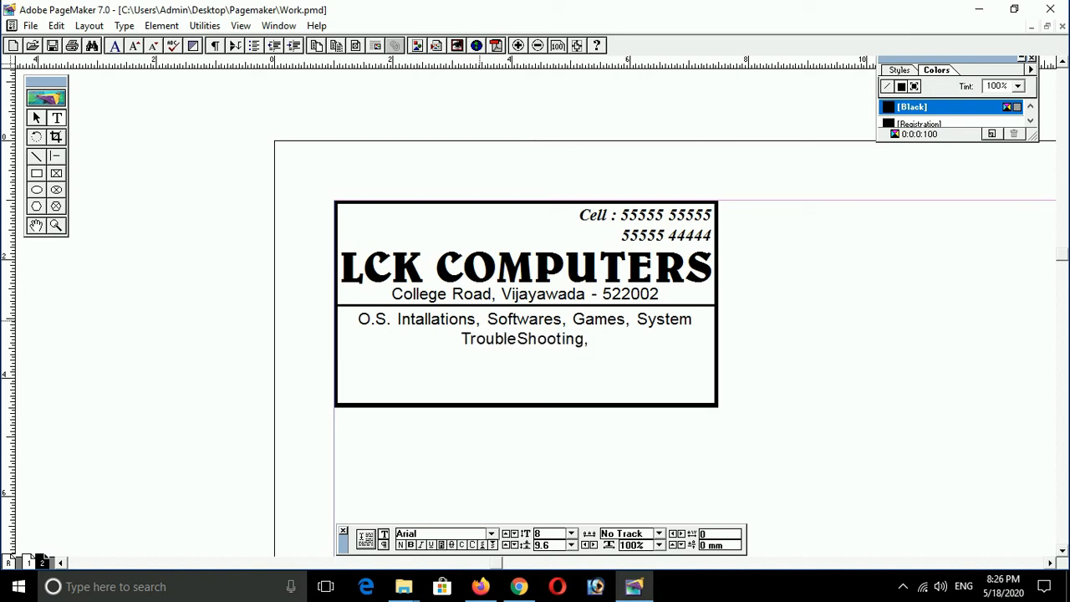
{"action": "type", "text": "Assem"}
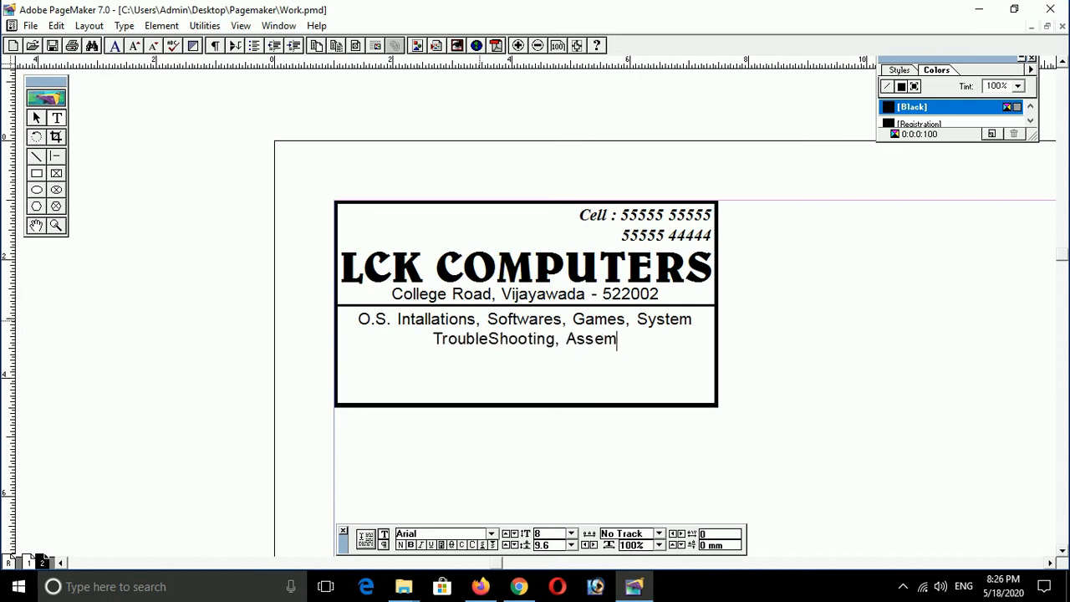
{"action": "type", "text": "bled Syst"}
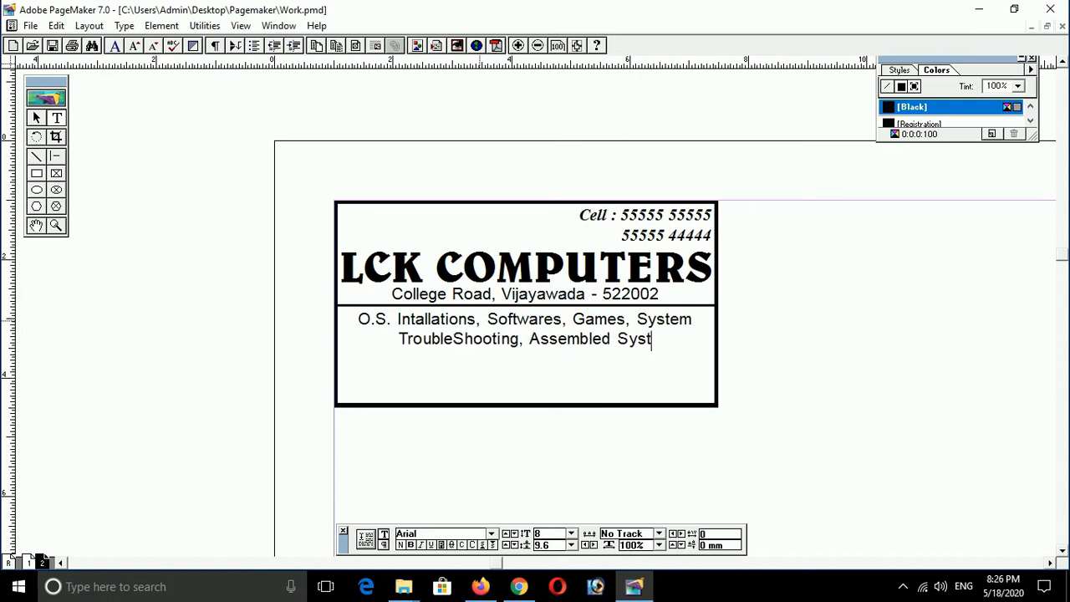
{"action": "type", "text": "ems,"}
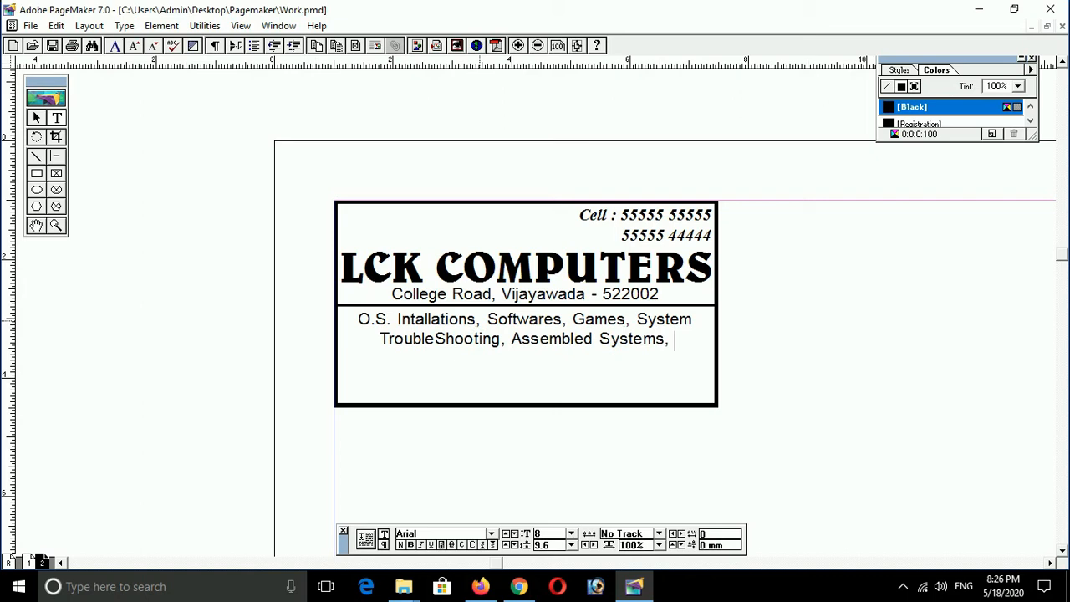
{"action": "type", "text": " Br"}
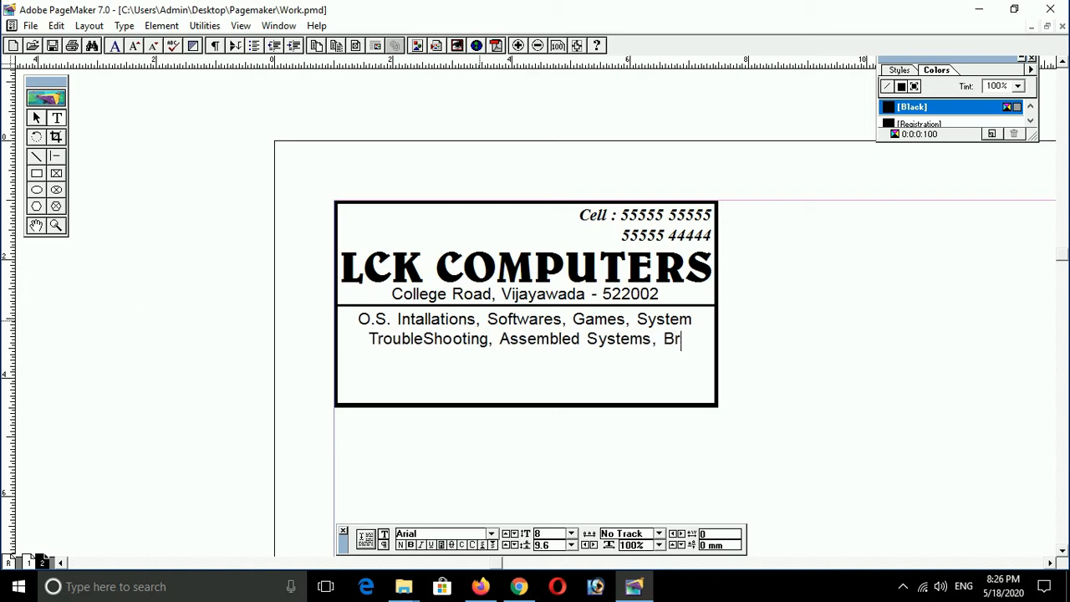
{"action": "type", "text": "anded Sytem"}
{"action": "key", "text": "BackSpace"}
{"action": "key", "text": "BackSpace"}
{"action": "key", "text": "BackSpace"}
{"action": "type", "text": "stems, Computer Pe"}
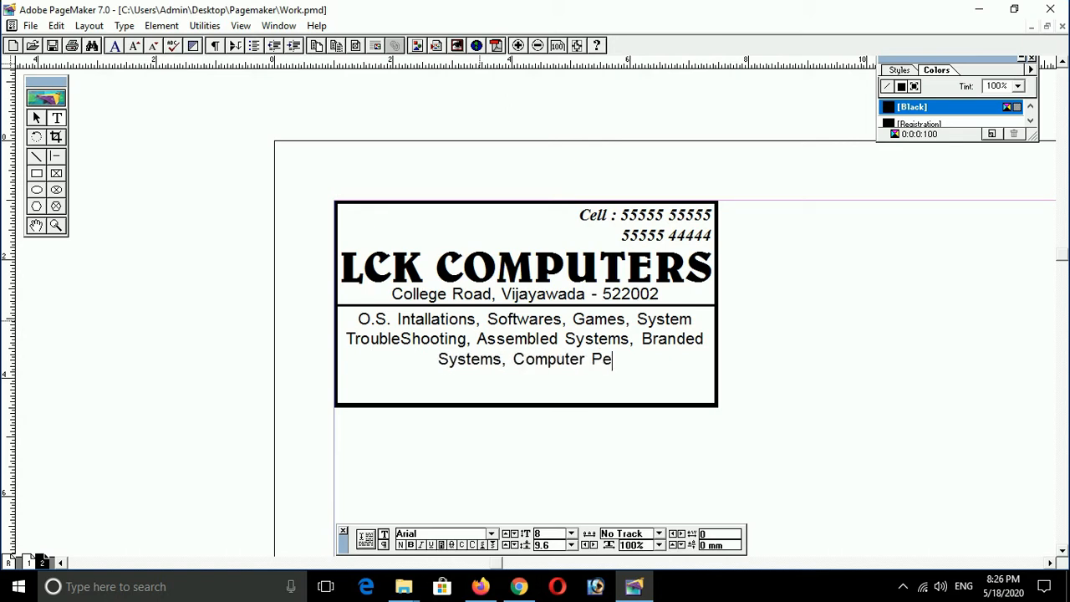
{"action": "key", "text": "BackSpace"}
{"action": "type", "text": "heri"}
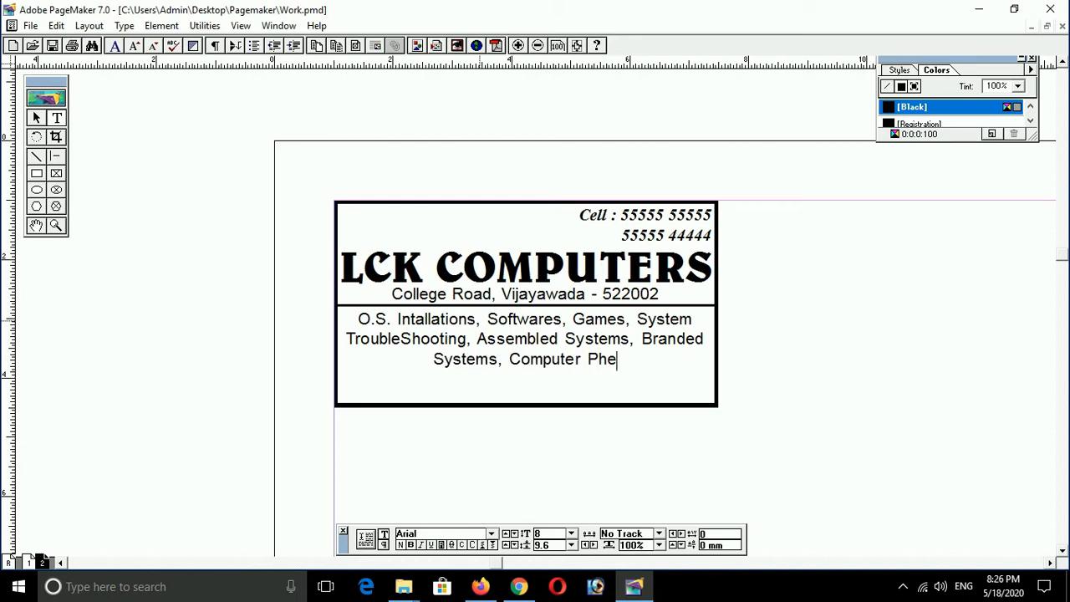
{"action": "type", "text": "parls,"}
{"action": "key", "text": "BackSpace"}
{"action": "triple_click", "coordinate": [482, 329]}
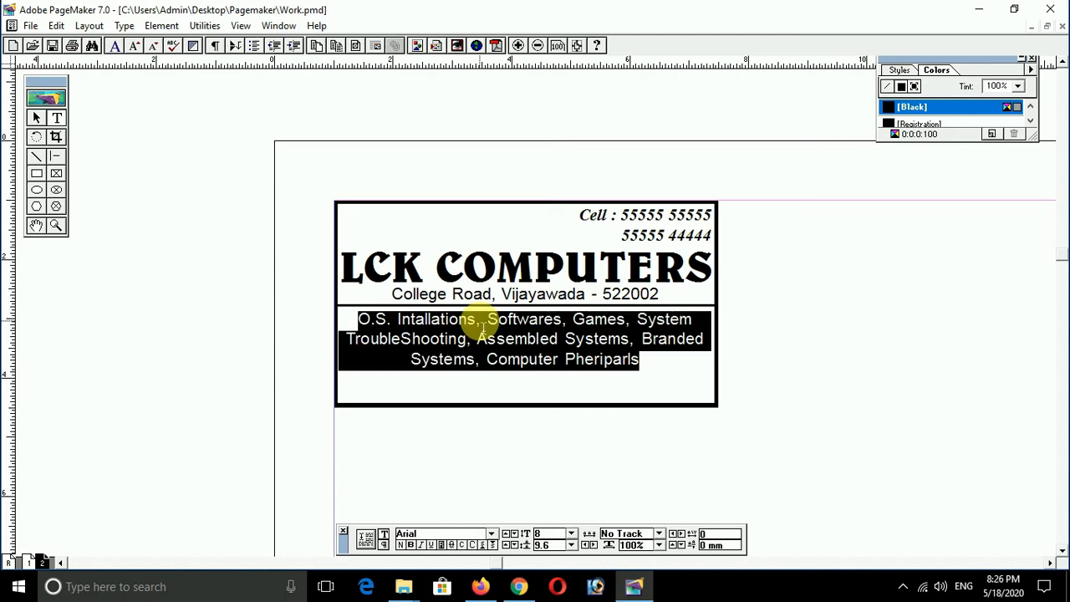
Step: Move the horizontal rule under the address down below the services paragraph
{"action": "key", "text": "ctrl+space"}
{"action": "left_click", "coordinate": [490, 305]}
{"action": "left_click_drag", "start_coordinate": [505, 307], "coordinate": [507, 384]}
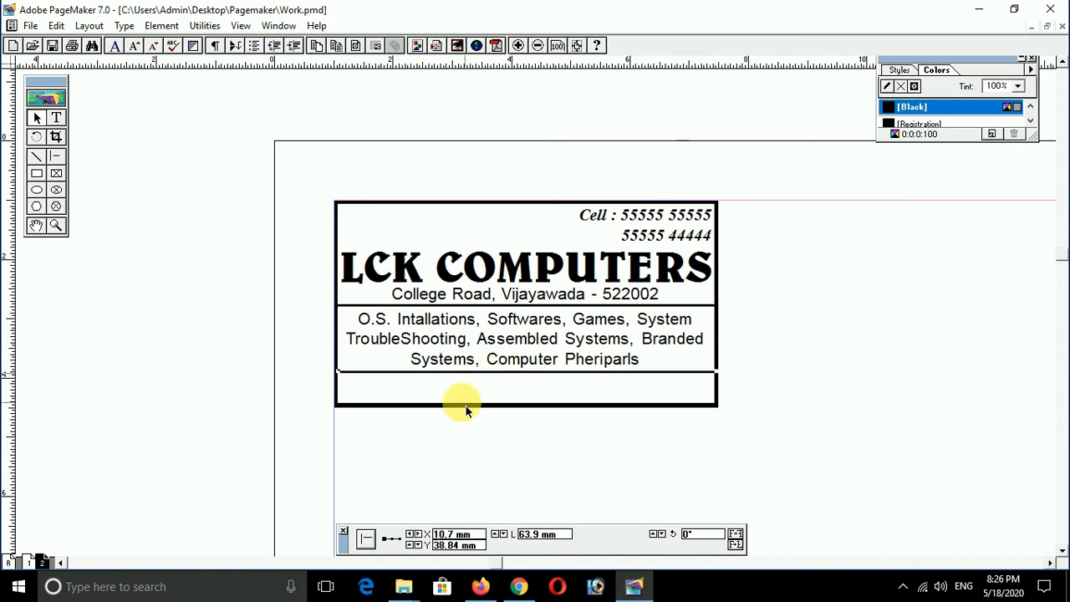
Step: Add a text box in the bottom band reading 'Cartrige Refilling Available'
{"action": "key", "text": "F9"}
{"action": "key", "text": "F9"}
{"action": "key", "text": "F9"}
{"action": "left_click_drag", "start_coordinate": [456, 360], "coordinate": [469, 362]}
{"action": "key", "text": "ctrl+c"}
{"action": "left_click_drag", "start_coordinate": [403, 386], "coordinate": [485, 396]}
{"action": "key", "text": "ctrl+v"}
{"action": "type", "text": "Cartric"}
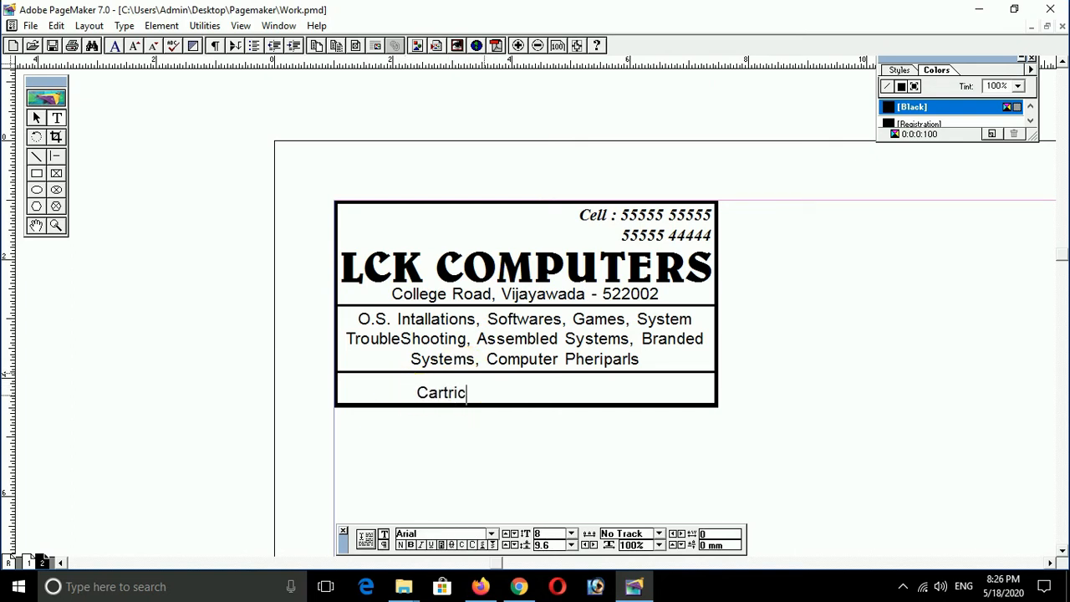
{"action": "key", "text": "BackSpace"}
{"action": "type", "text": "ge "}
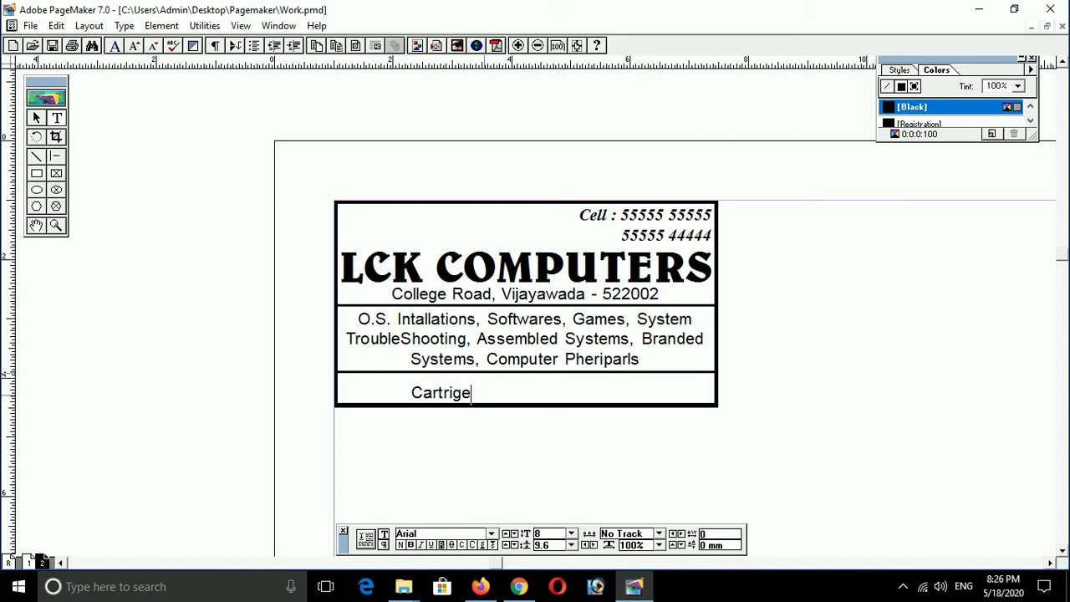
{"action": "type", "text": "Refilling Availa"}
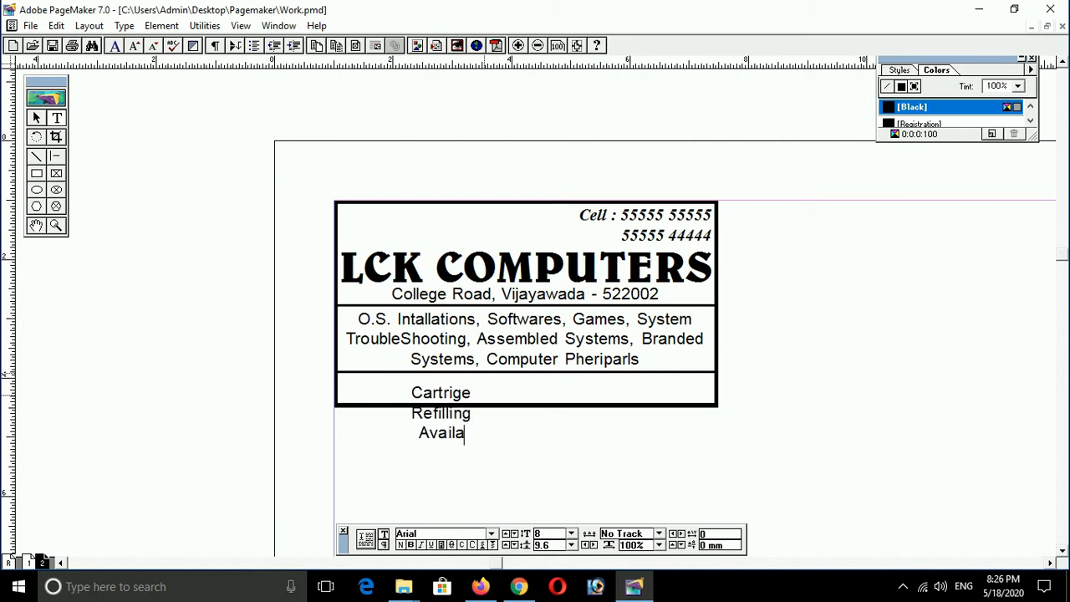
{"action": "type", "text": "ble"}
{"action": "key", "text": "Escape"}
Step: Reposition and widen the Cartrige text block in the bottom band and enlarge its text
{"action": "left_click", "coordinate": [448, 447]}
{"action": "left_click_drag", "start_coordinate": [305, 176], "coordinate": [594, 268]}
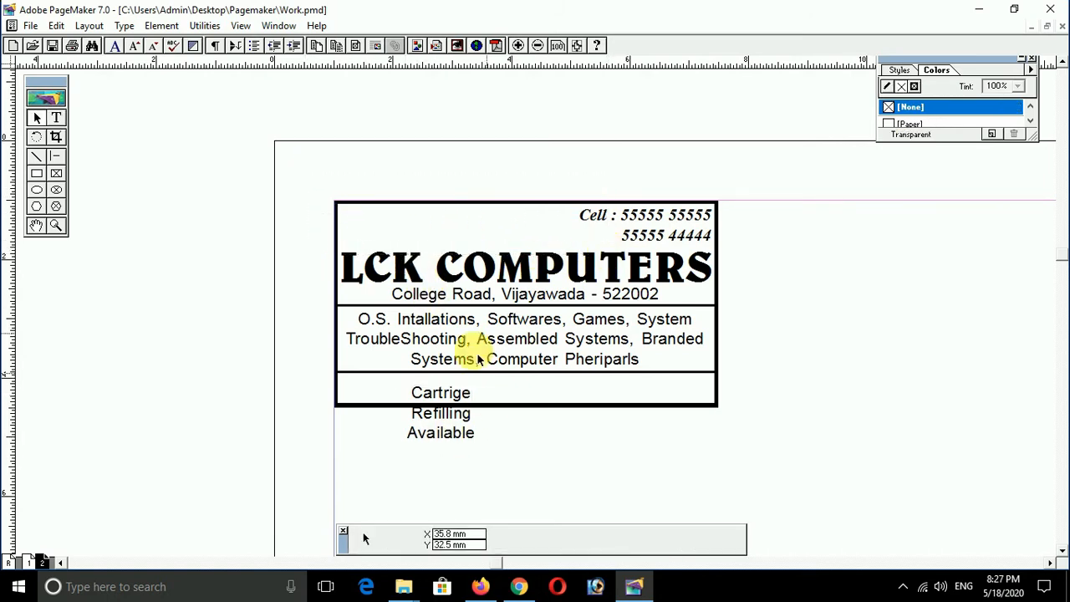
{"action": "left_click_drag", "start_coordinate": [440, 421], "coordinate": [374, 405]}
{"action": "left_click_drag", "start_coordinate": [426, 445], "coordinate": [715, 468]}
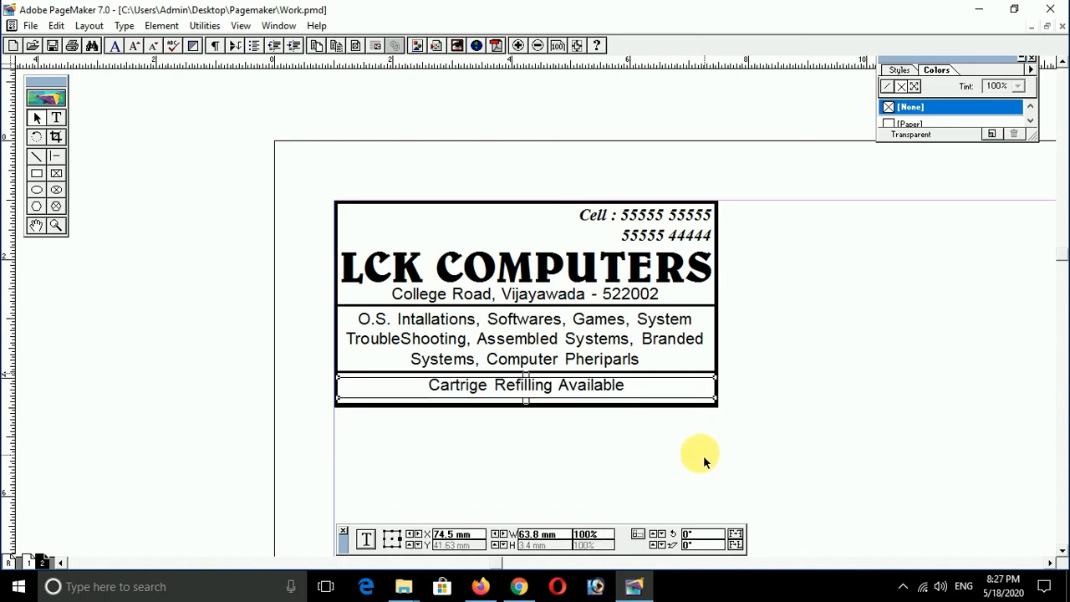
{"action": "mouse_move", "coordinate": [587, 391]}
{"action": "left_mouse_down"}
{"action": "mouse_move", "coordinate": [594, 401]}
{"action": "mouse_move", "coordinate": [585, 394]}
{"action": "left_mouse_up"}
{"action": "key", "text": "F9"}
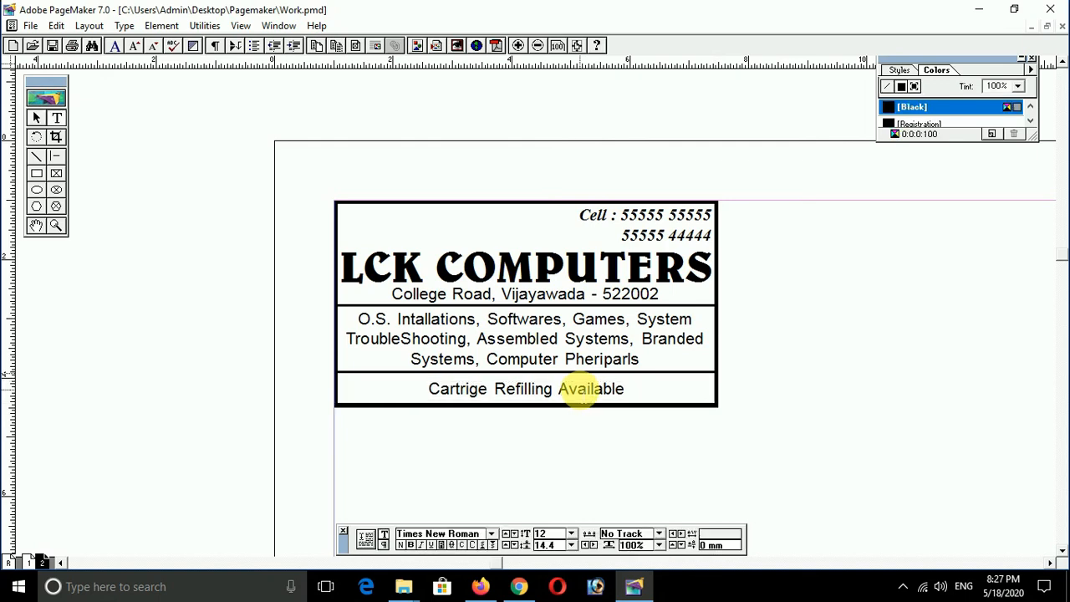
{"action": "triple_click", "coordinate": [585, 394]}
{"action": "key", "text": "ctrl+alt+shift+period"}
{"action": "key", "text": "ctrl+alt+shift+period"}
{"action": "key", "text": "ctrl+alt+shift+period"}
{"action": "key", "text": "ctrl+alt+shift+period"}
{"action": "key", "text": "ctrl+alt+shift+period"}
{"action": "key", "text": "ctrl+alt+shift+period"}
{"action": "key", "text": "ctrl+alt+shift+period"}
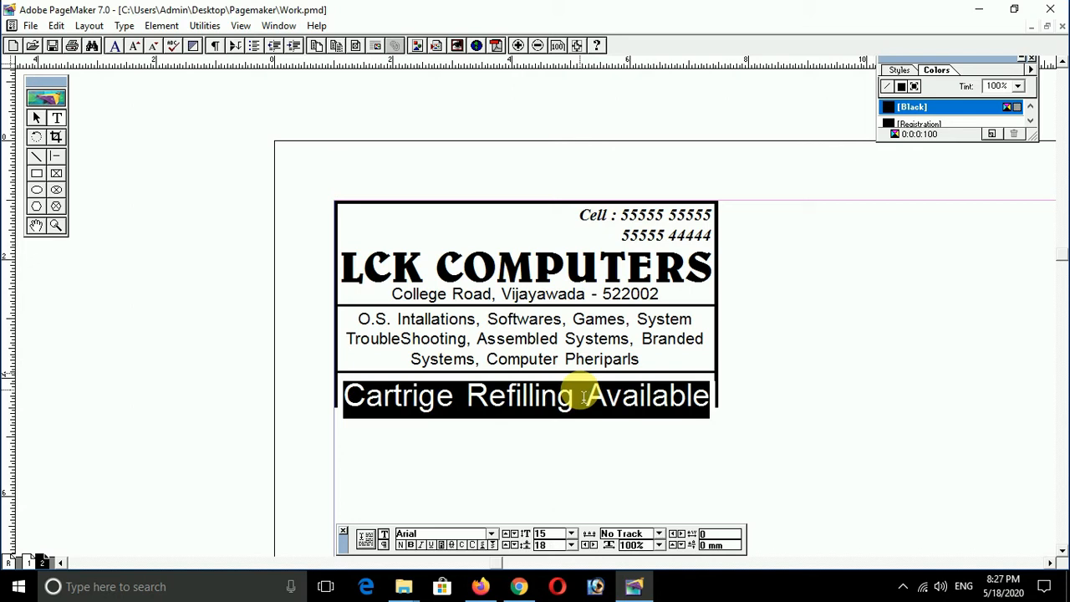
{"action": "left_click", "coordinate": [578, 435]}
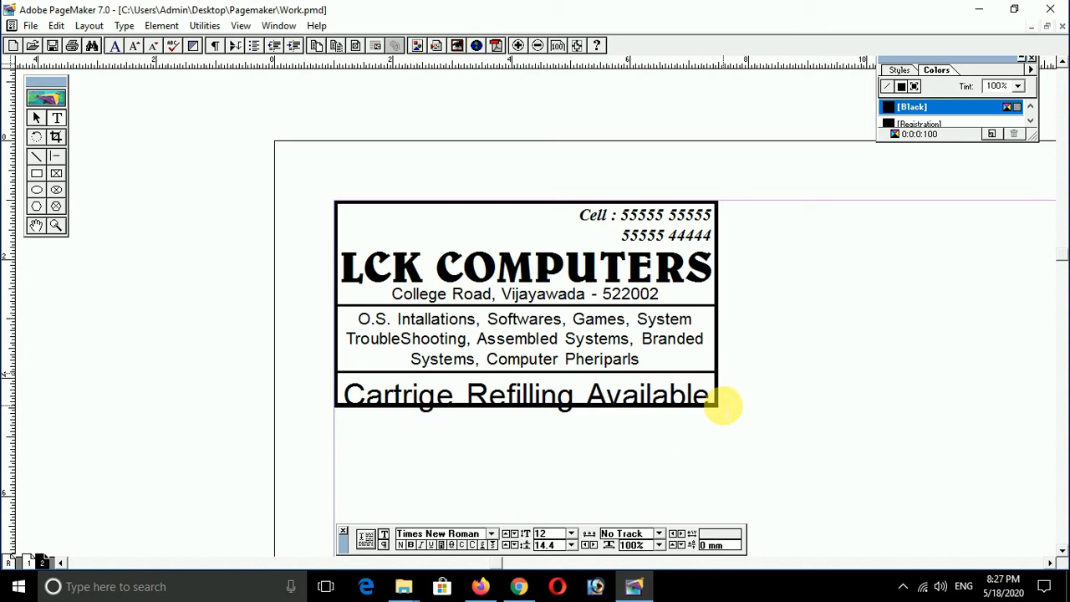
Step: Nudge the block into place and set the 'Cartrige Refilling Available' line to 14 pt
{"action": "key", "text": "F9"}
{"action": "left_click", "coordinate": [638, 404]}
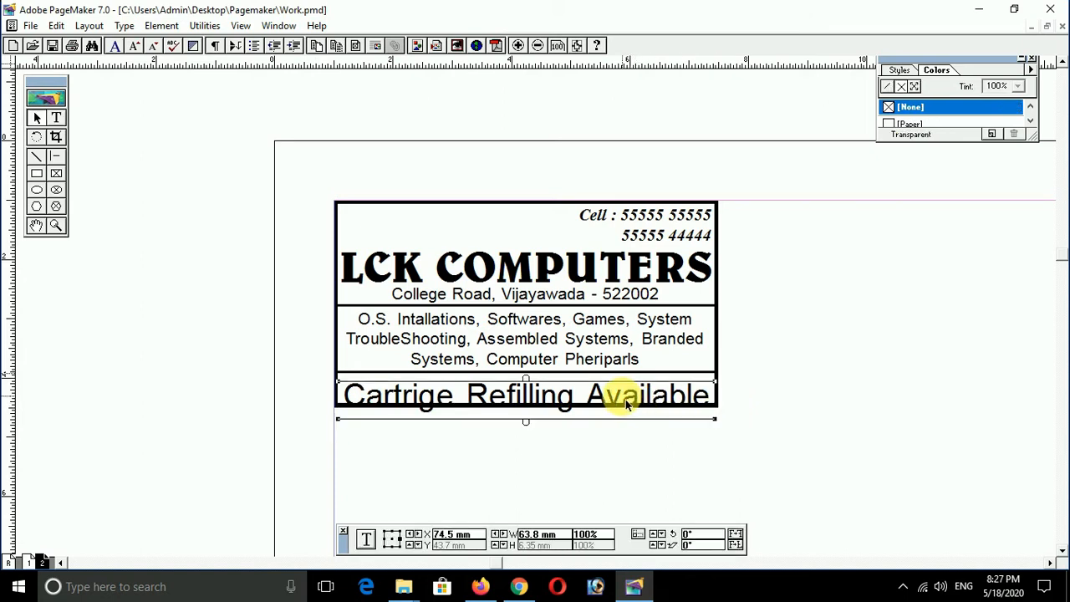
{"action": "left_click_drag", "start_coordinate": [625, 405], "coordinate": [632, 403]}
{"action": "key", "text": "Right"}
{"action": "double_click", "coordinate": [624, 399]}
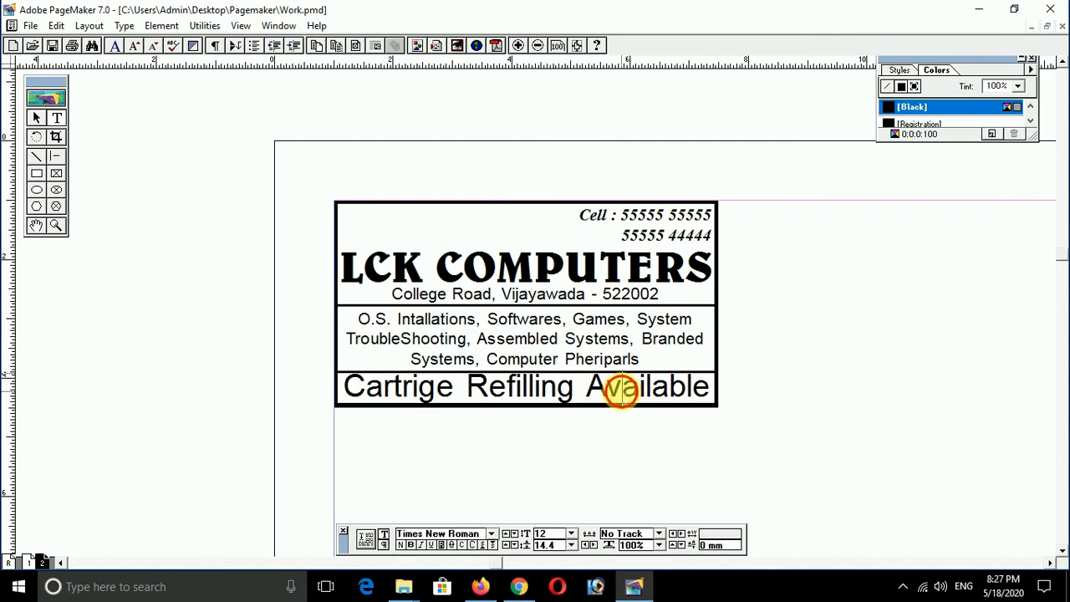
{"action": "key", "text": "ctrl+a"}
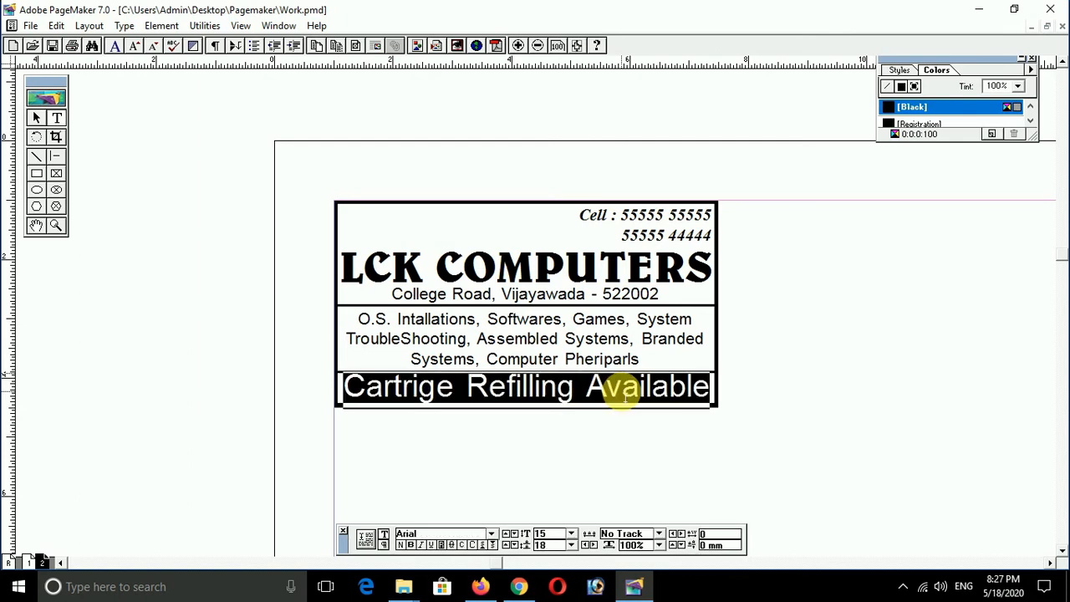
{"action": "key", "text": "ctrl+shift+comma"}
{"action": "key", "text": "ctrl+shift+comma"}
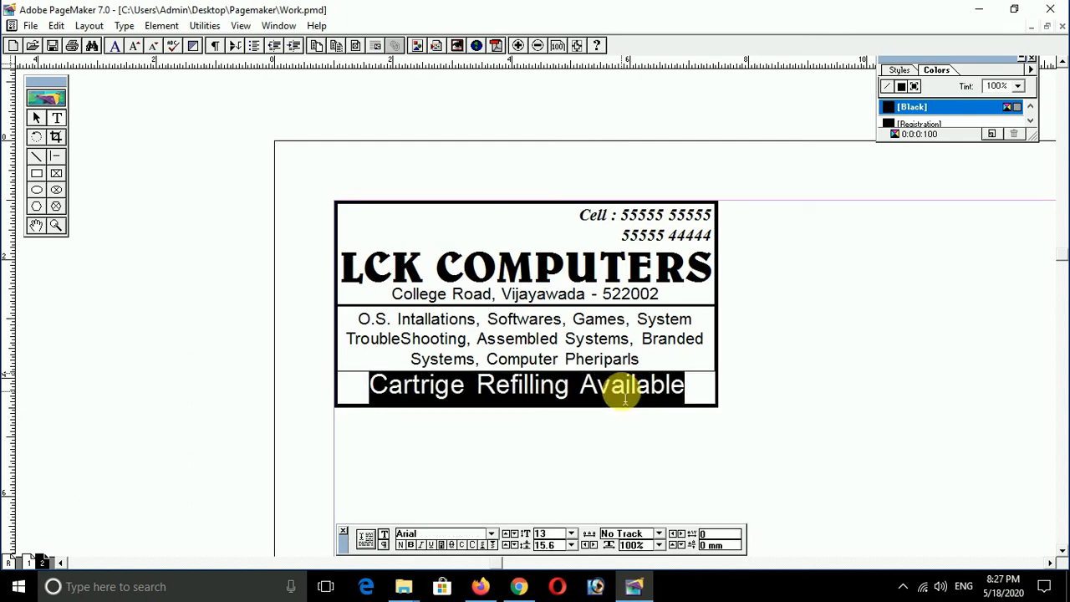
{"action": "key", "text": "ctrl+shift+period"}
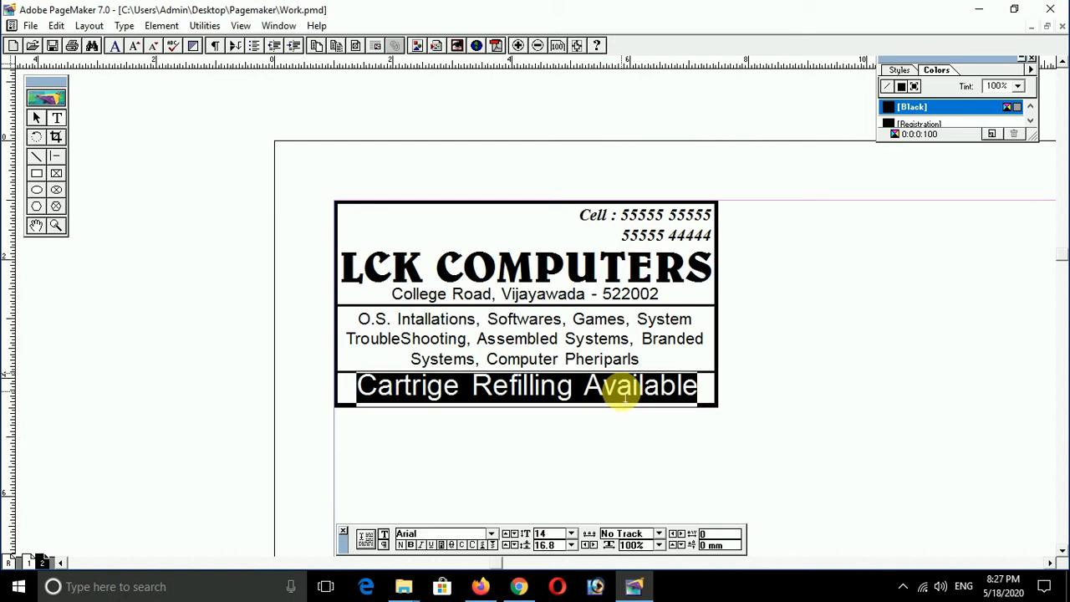
{"action": "key", "text": "Escape"}
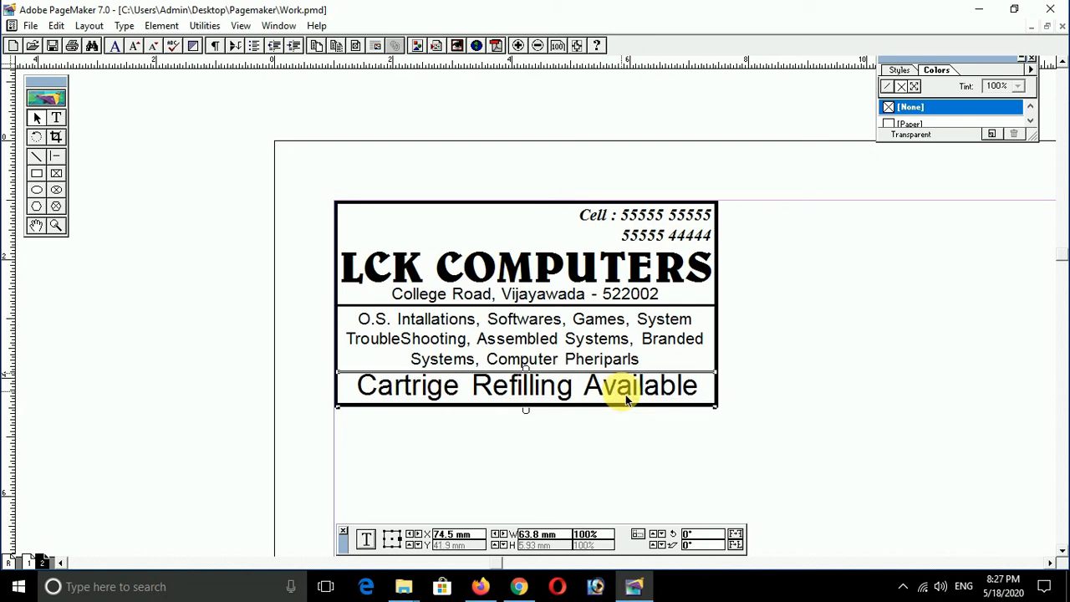
Step: Stretch the bottom text block's left edge to the guide, then view the card at Actual Size
{"action": "left_click_drag", "start_coordinate": [626, 399], "coordinate": [630, 405]}
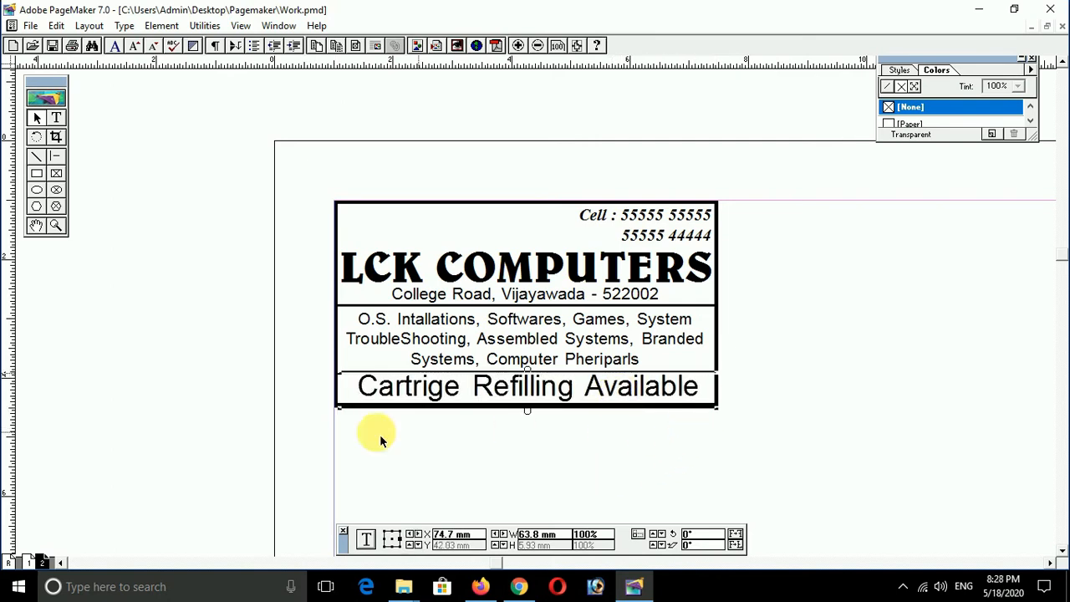
{"action": "left_click", "coordinate": [346, 409]}
{"action": "left_click_drag", "start_coordinate": [338, 416], "coordinate": [335, 414]}
{"action": "left_click", "coordinate": [455, 482]}
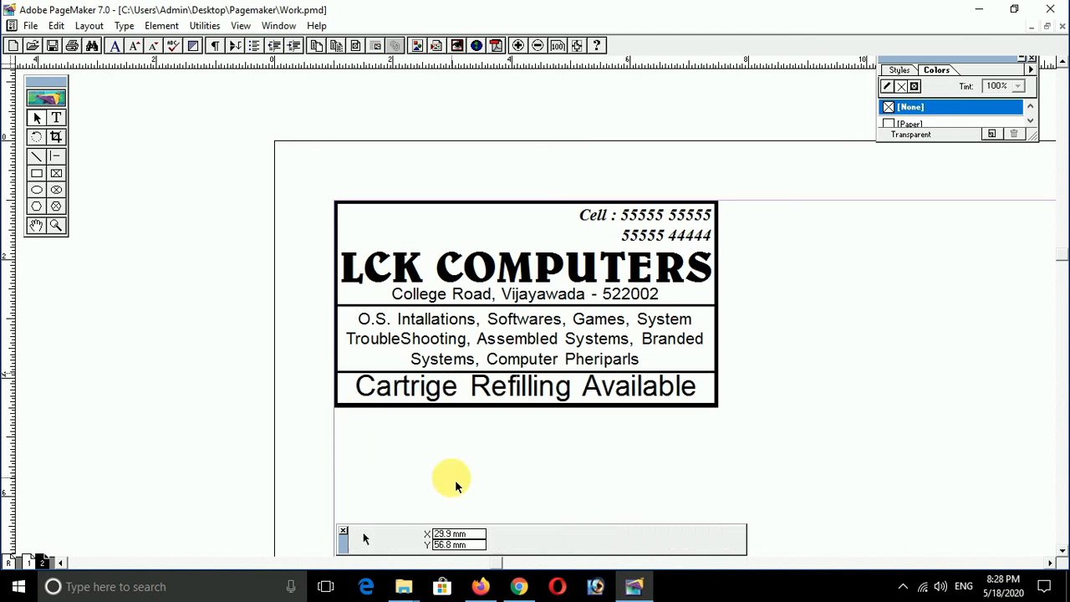
{"action": "left_click_drag", "start_coordinate": [255, 172], "coordinate": [734, 454]}
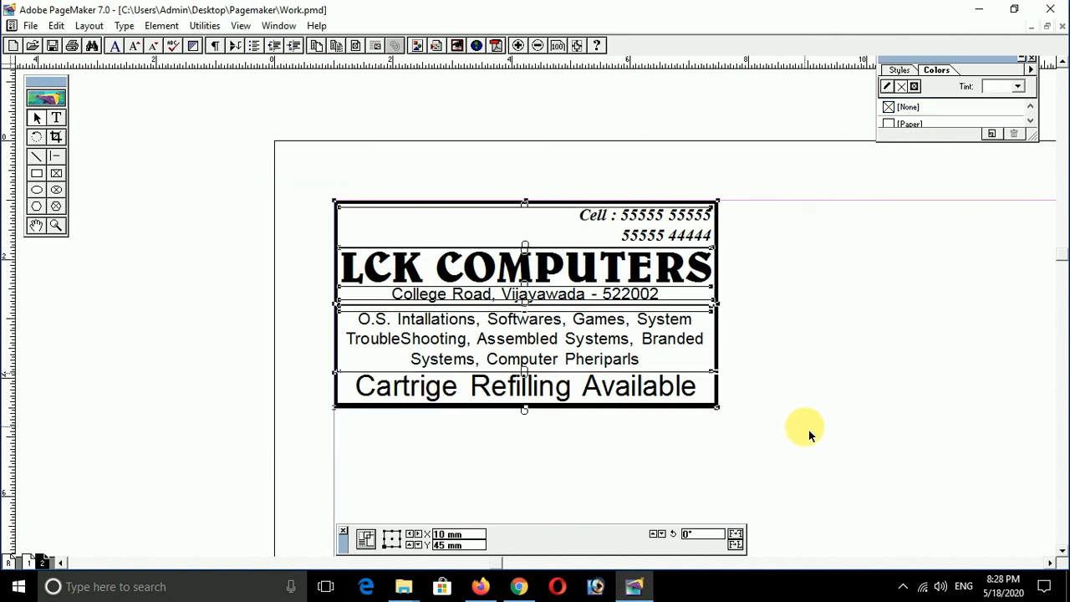
{"action": "left_click", "coordinate": [810, 402]}
{"action": "key", "text": "ctrl+1"}
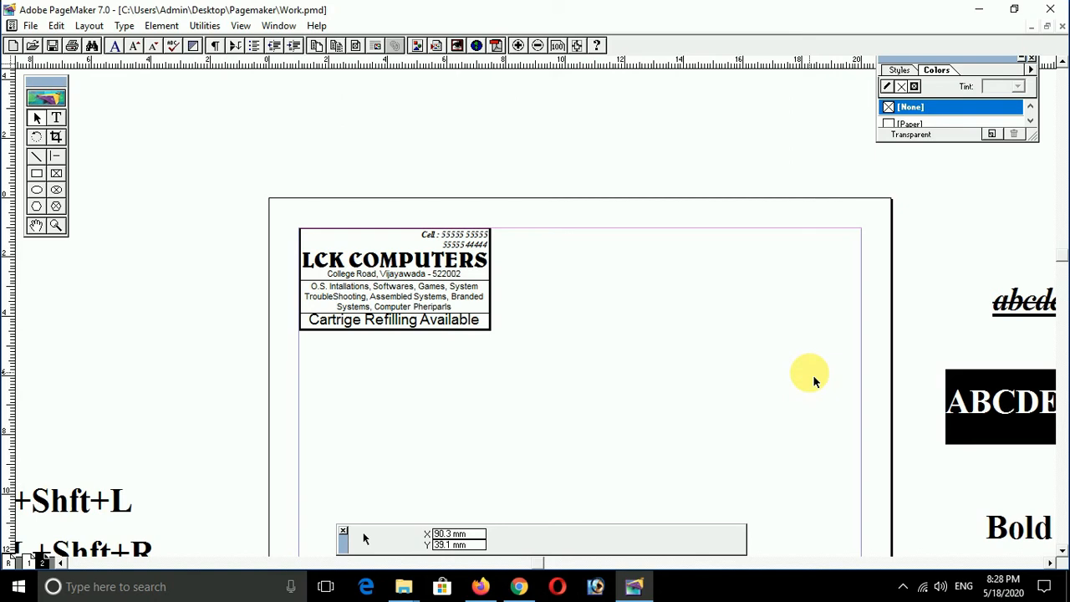
Step: Change the page size to A3 with 10 mm left, right, top and bottom margins
{"action": "key", "text": "ctrl+shift+p"}
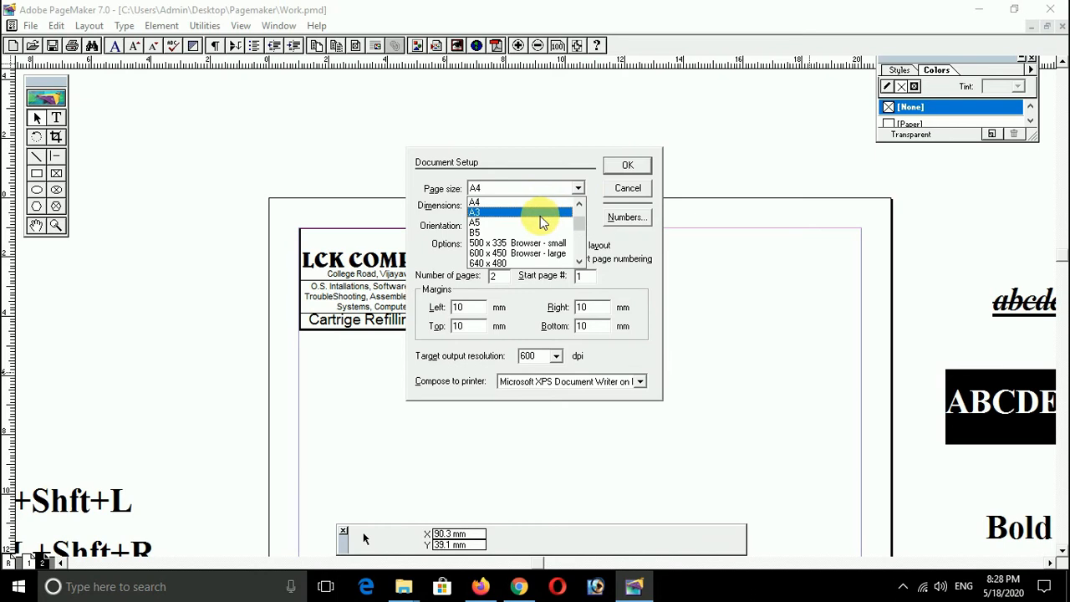
{"action": "left_click", "coordinate": [534, 216]}
{"action": "double_click", "coordinate": [467, 309]}
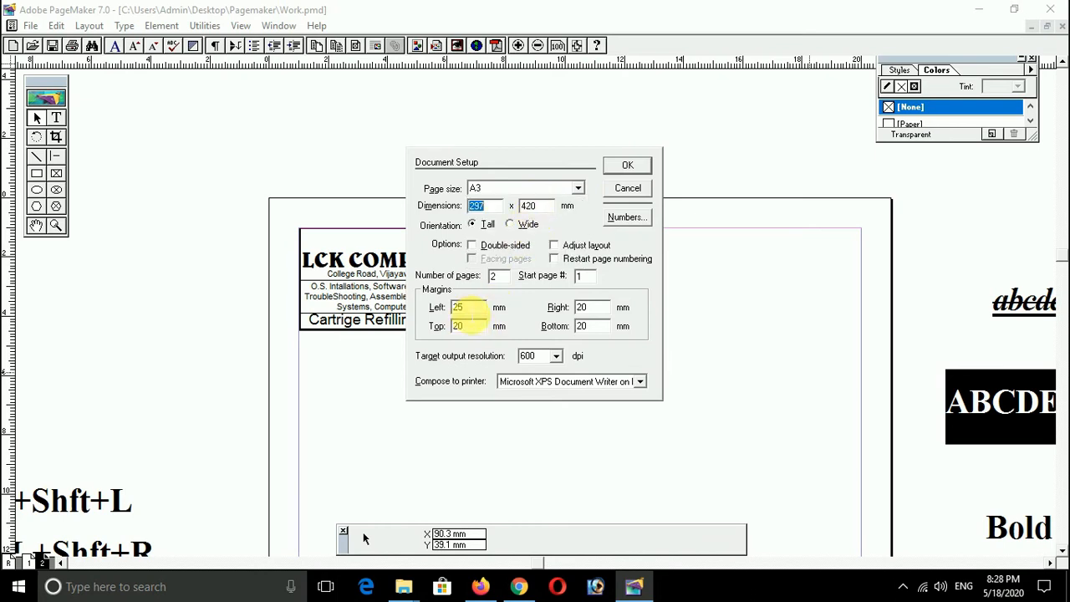
{"action": "type", "text": "10"}
{"action": "key", "text": "Tab"}
{"action": "type", "text": "1010"}
{"action": "key", "text": "Tab"}
{"action": "type", "text": "10"}
{"action": "key", "text": "Tab"}
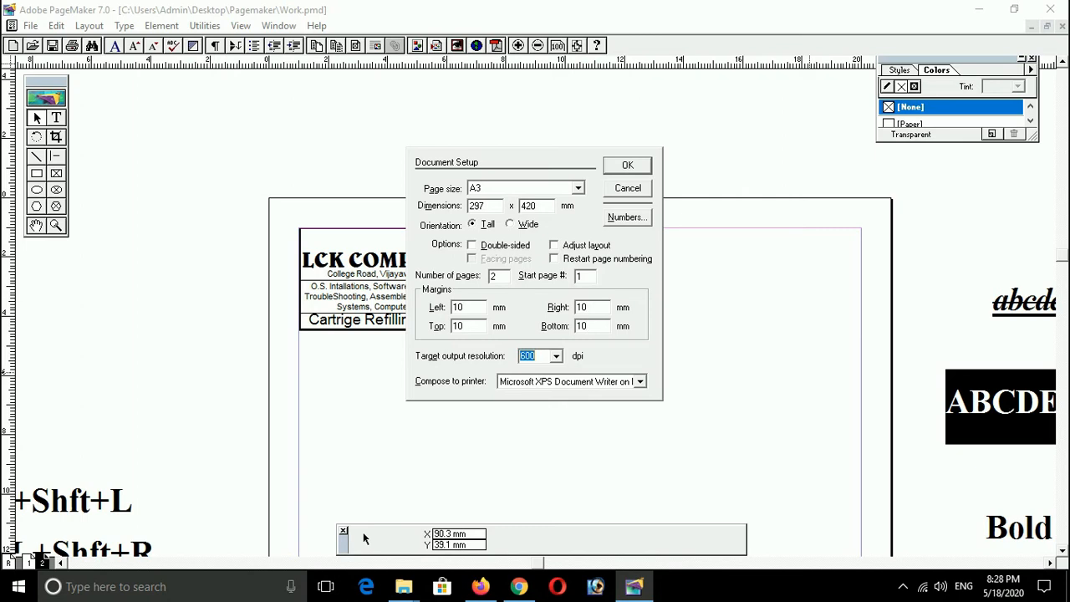
{"action": "key", "text": "Return"}
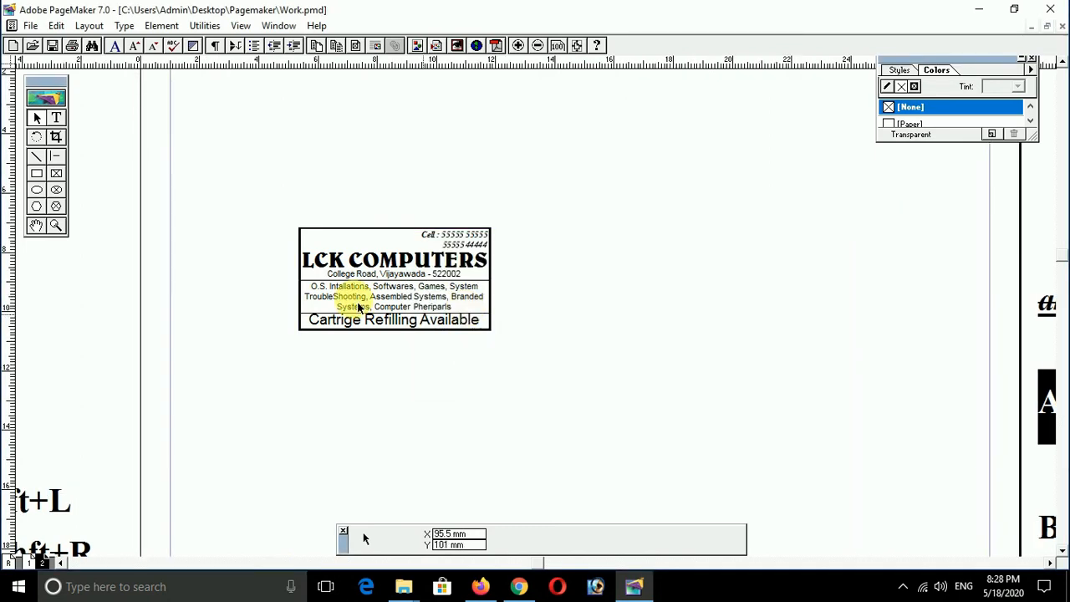
Step: Drag the whole card to the page's top-left margin corner and reselect all its objects
{"action": "left_click_drag", "start_coordinate": [221, 194], "coordinate": [562, 374]}
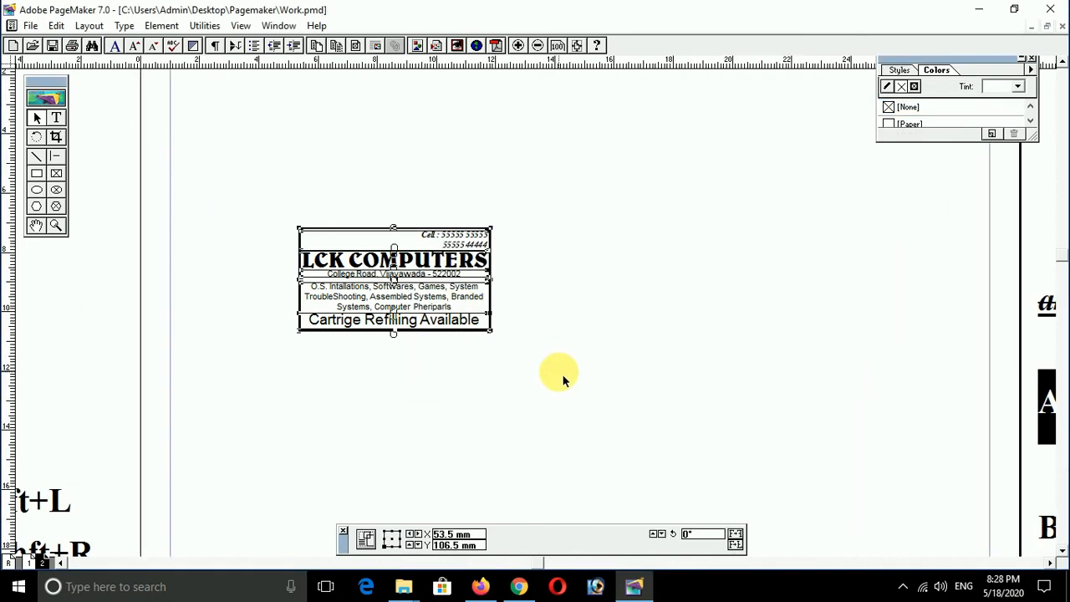
{"action": "left_click_drag", "start_coordinate": [584, 315], "coordinate": [626, 492]}
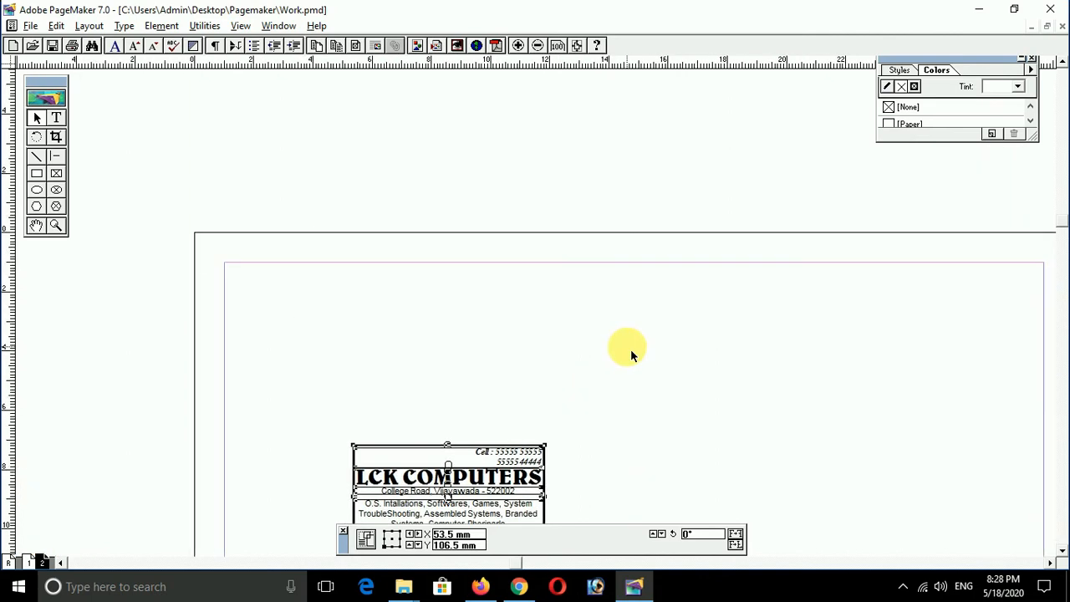
{"action": "left_click_drag", "start_coordinate": [468, 462], "coordinate": [338, 283]}
{"action": "key", "text": "ctrl+0"}
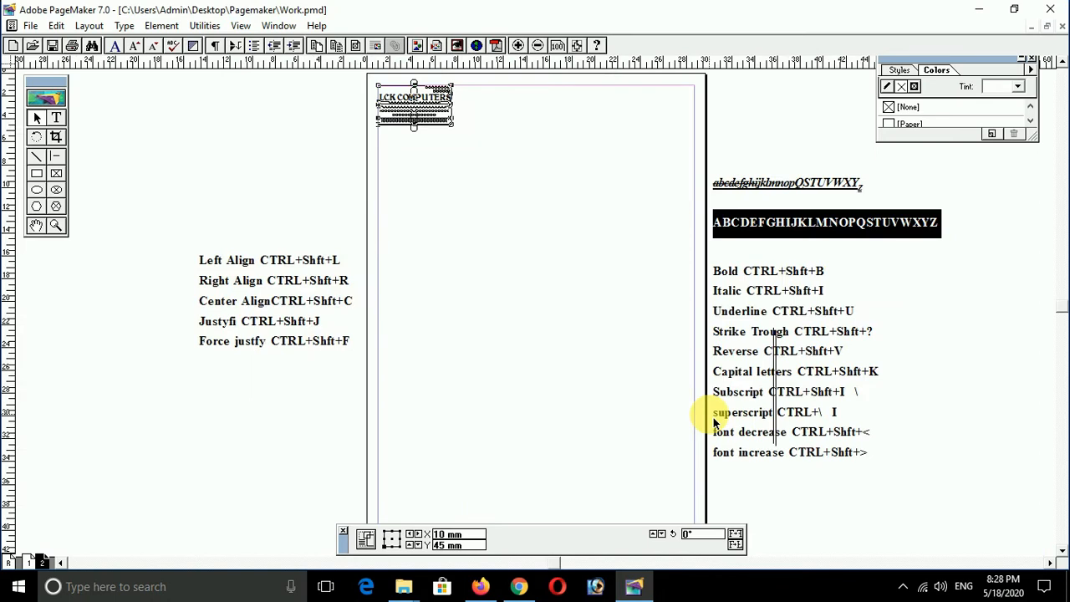
{"action": "key", "text": "ctrl+1"}
{"action": "left_click", "coordinate": [669, 418]}
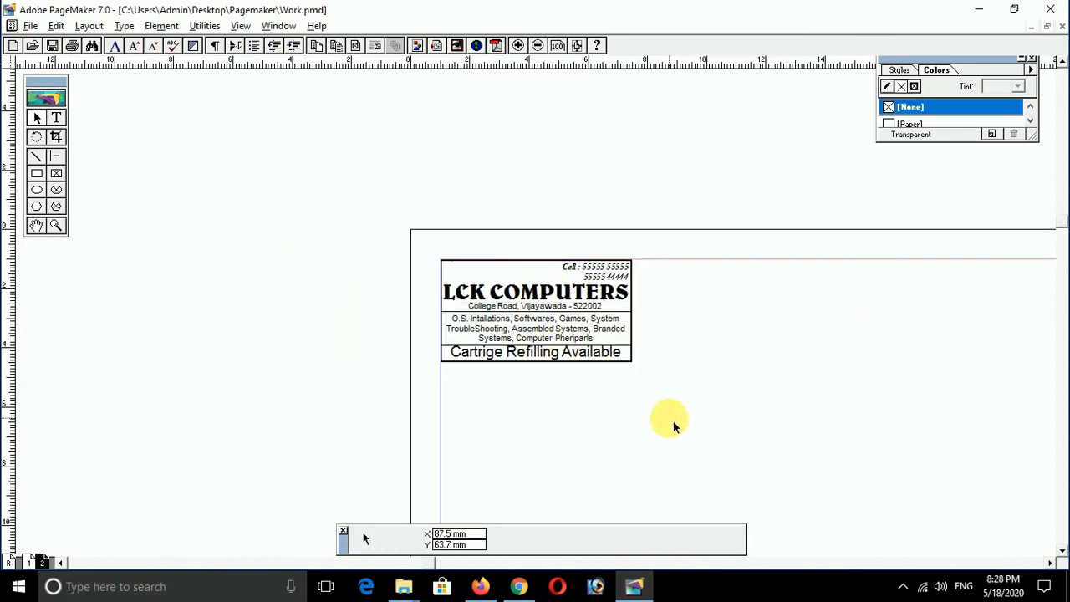
{"action": "left_click_drag", "start_coordinate": [671, 419], "coordinate": [612, 422]}
{"action": "left_click_drag", "start_coordinate": [344, 231], "coordinate": [603, 392]}
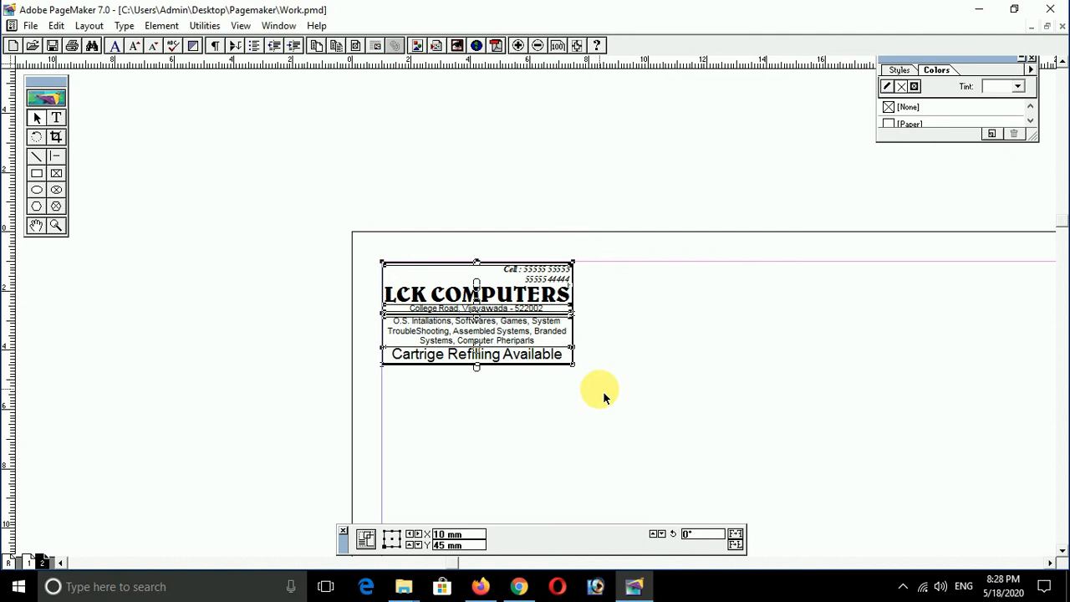
{"action": "left_click", "coordinate": [589, 409]}
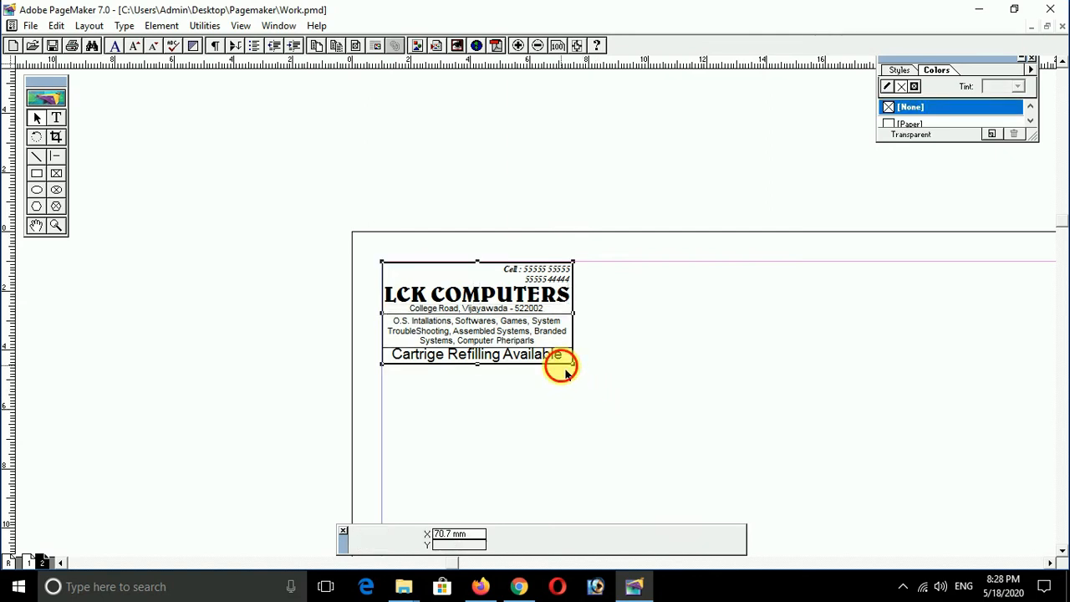
{"action": "key", "text": "ctrl+a"}
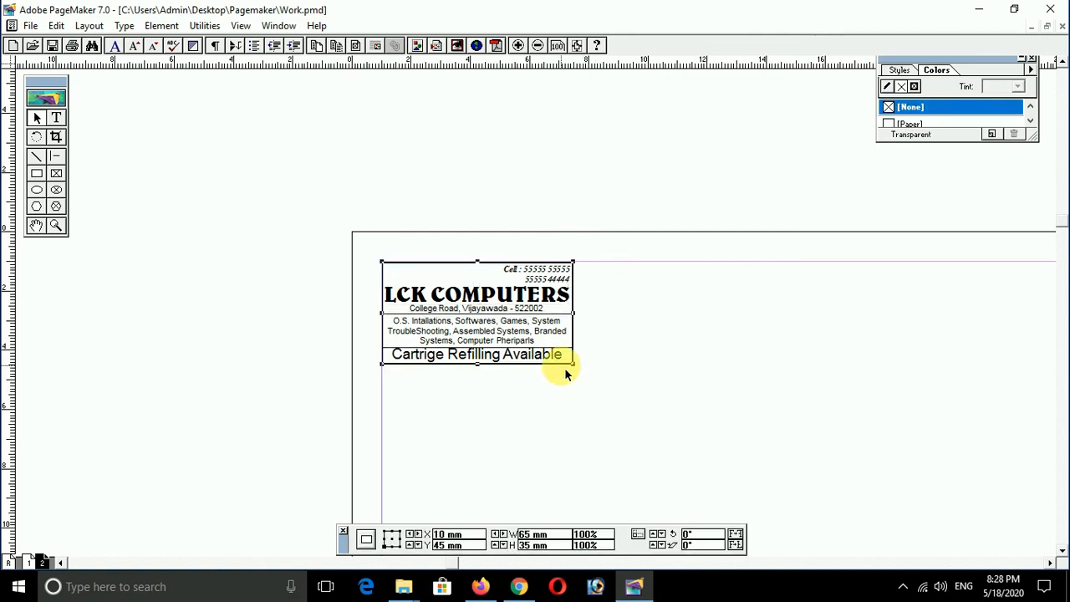
{"action": "left_click_drag", "start_coordinate": [356, 231], "coordinate": [619, 402]}
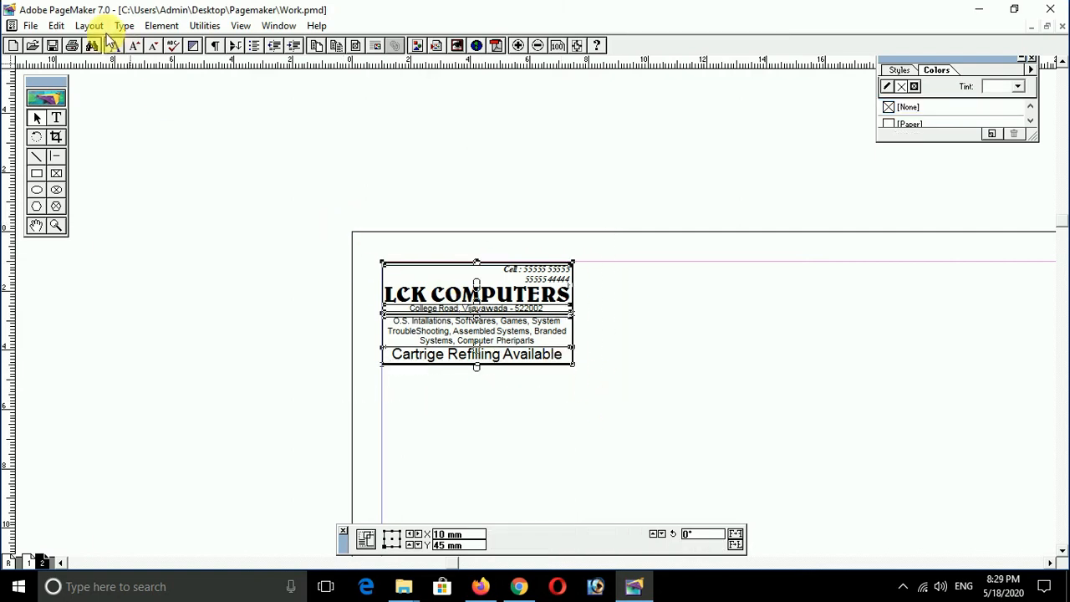
Step: Paste Multiple the card: 1 copy, 70 mm horizontal offset, 0 mm vertical offset
{"action": "left_click", "coordinate": [55, 26]}
{"action": "left_click", "coordinate": [95, 182]}
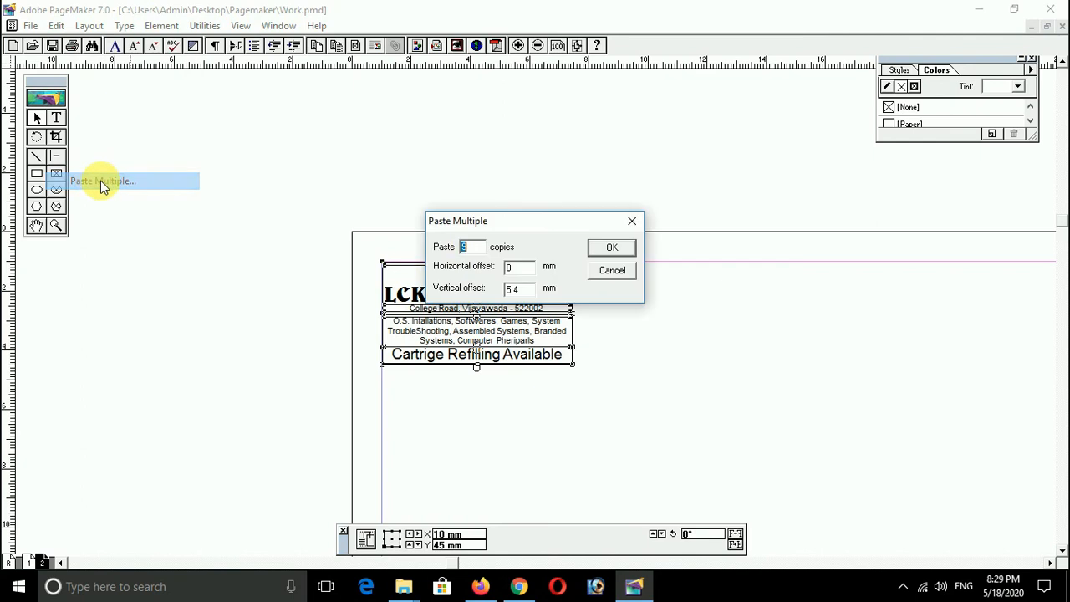
{"action": "type", "text": "0"}
{"action": "key", "text": "Tab"}
{"action": "key", "text": "Tab"}
{"action": "type", "text": "0"}
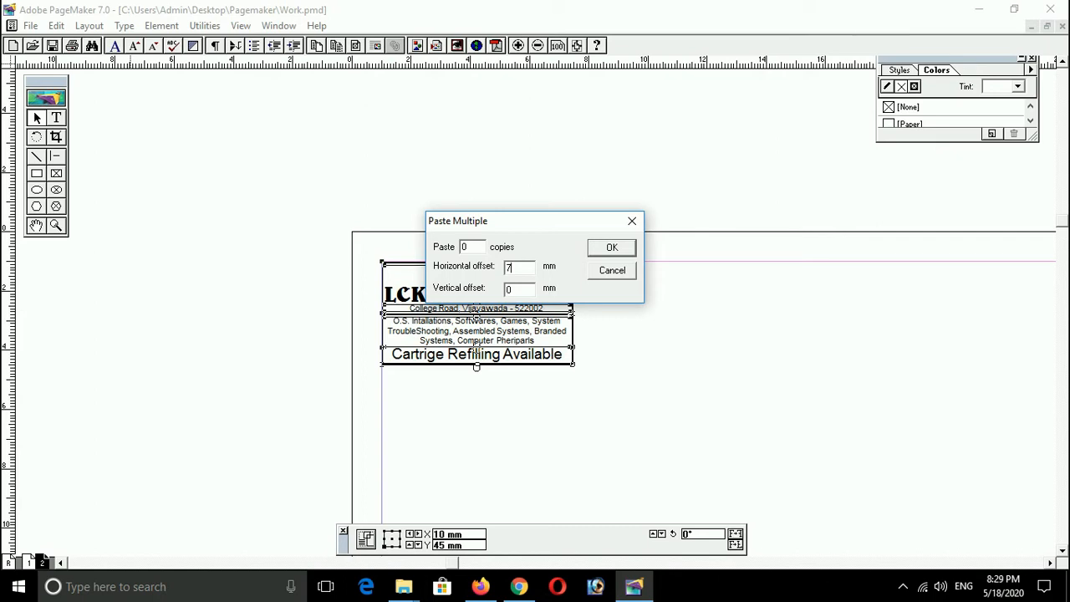
{"action": "type", "text": "70"}
{"action": "double_click", "coordinate": [471, 246]}
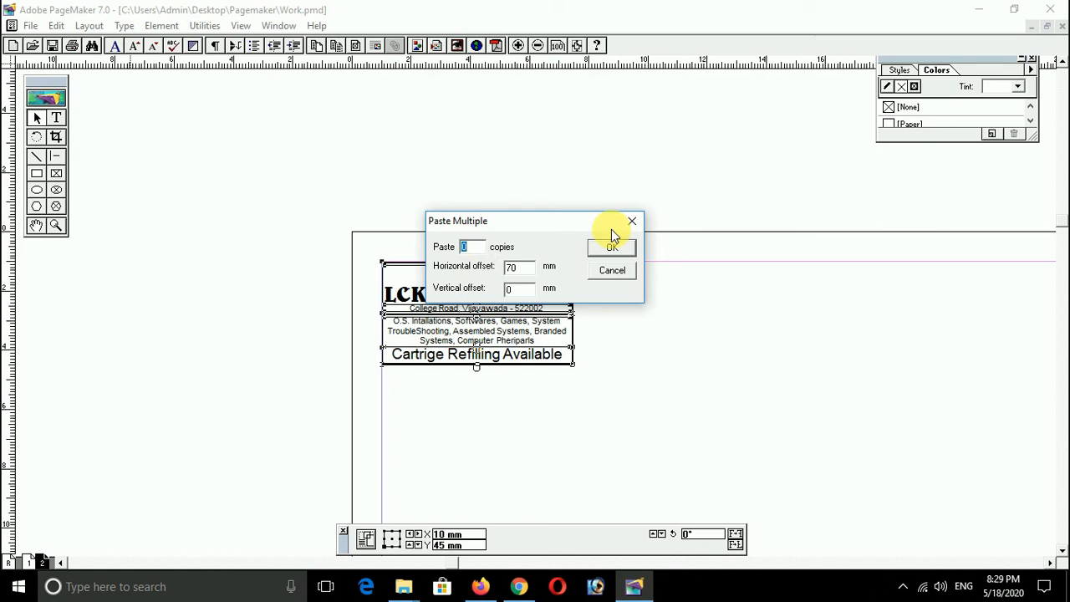
{"action": "type", "text": "1"}
{"action": "key", "text": "Return"}
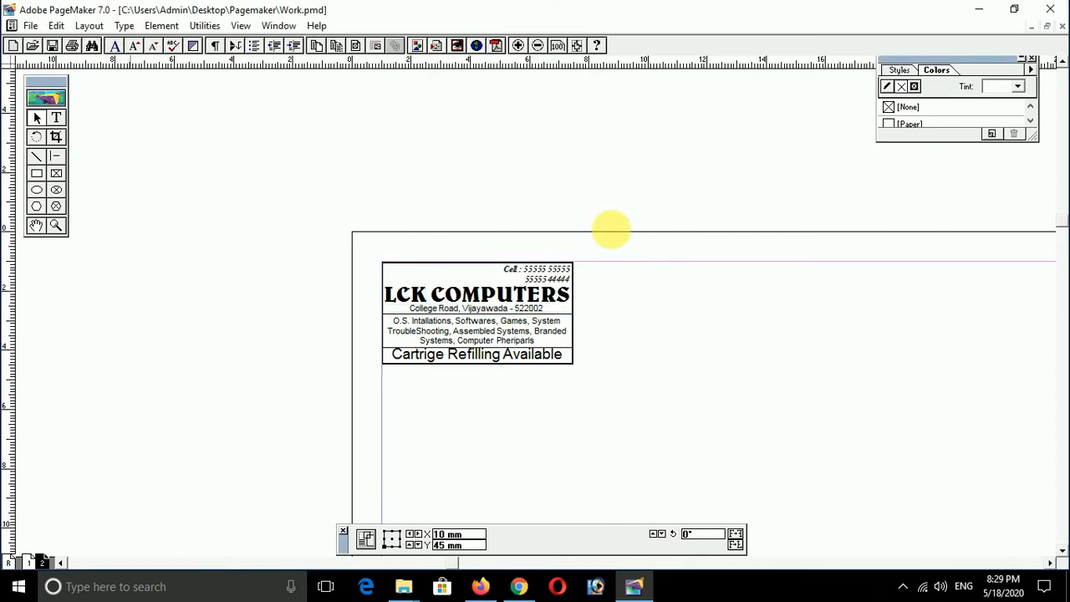
Step: Select and delete the card copies that extend beyond the page's right edge
{"action": "left_click_drag", "start_coordinate": [637, 421], "coordinate": [413, 423]}
{"action": "left_click_drag", "start_coordinate": [683, 423], "coordinate": [460, 418]}
{"action": "key", "text": "ctrl+0"}
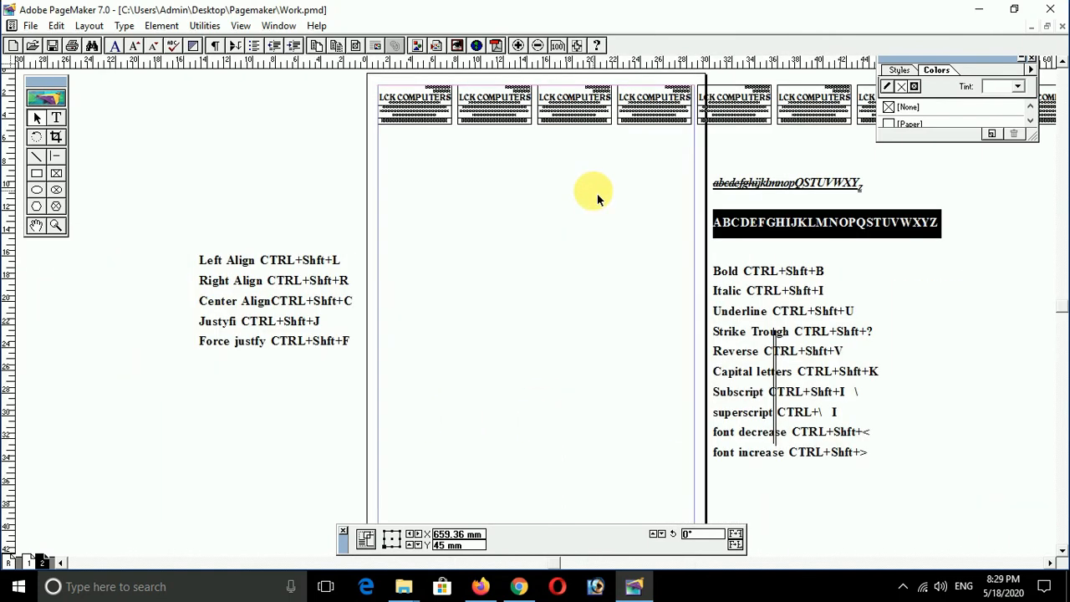
{"action": "left_click_drag", "start_coordinate": [597, 263], "coordinate": [493, 356]}
{"action": "left_click_drag", "start_coordinate": [554, 169], "coordinate": [1058, 294]}
{"action": "key", "text": "Delete"}
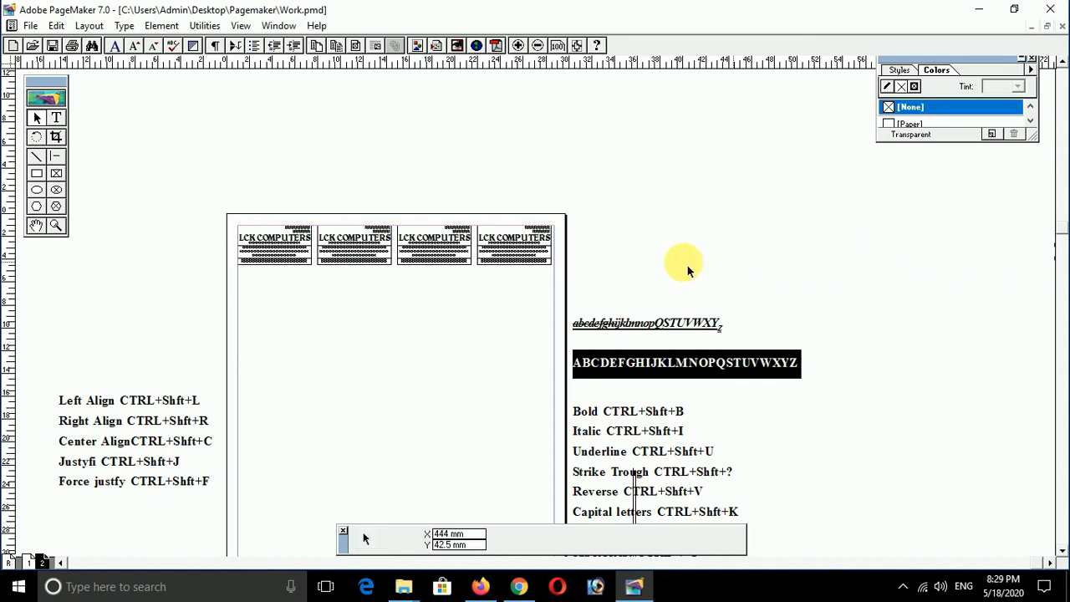
{"action": "key", "text": "ctrl+1"}
{"action": "key", "text": "ctrl+0"}
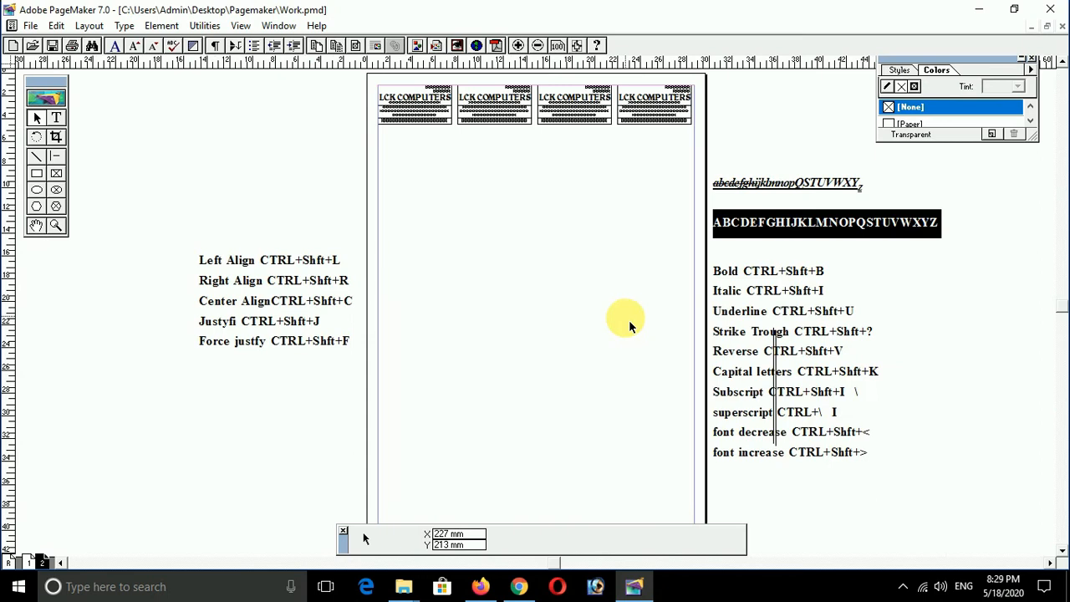
{"action": "left_click_drag", "start_coordinate": [572, 271], "coordinate": [611, 348]}
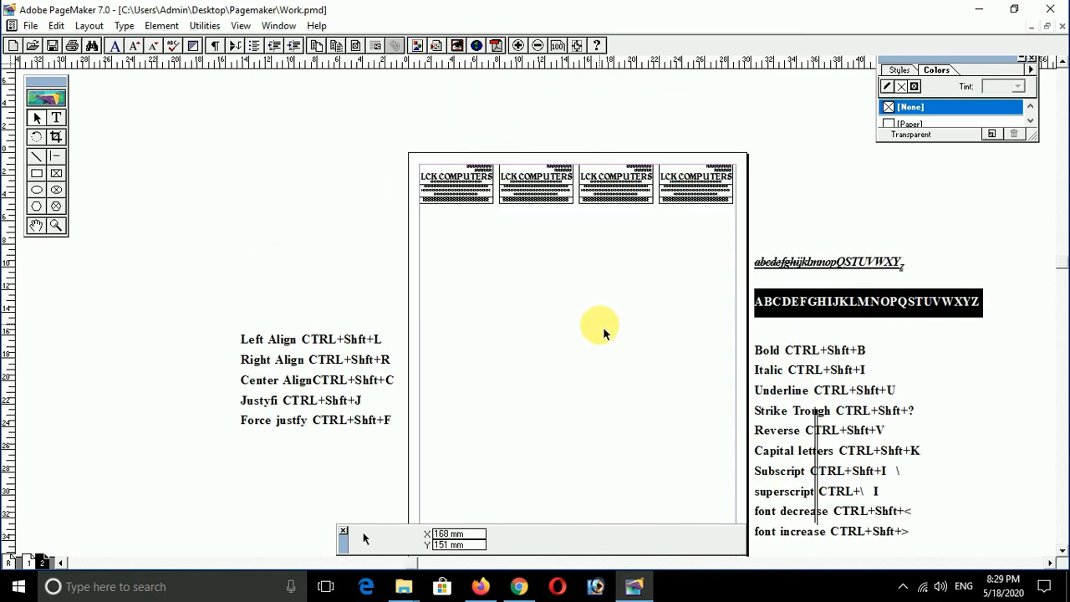
{"action": "key", "text": "ctrl+shift+p"}
Step: Switch the A3 page to Wide orientation and apply it
{"action": "left_click", "coordinate": [510, 224]}
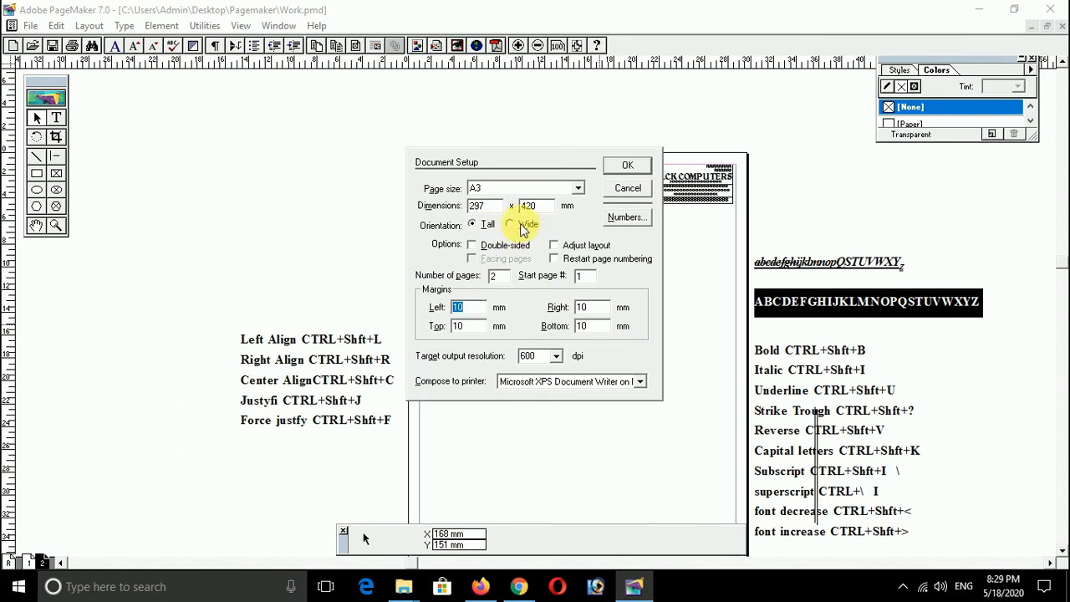
{"action": "left_click", "coordinate": [621, 169]}
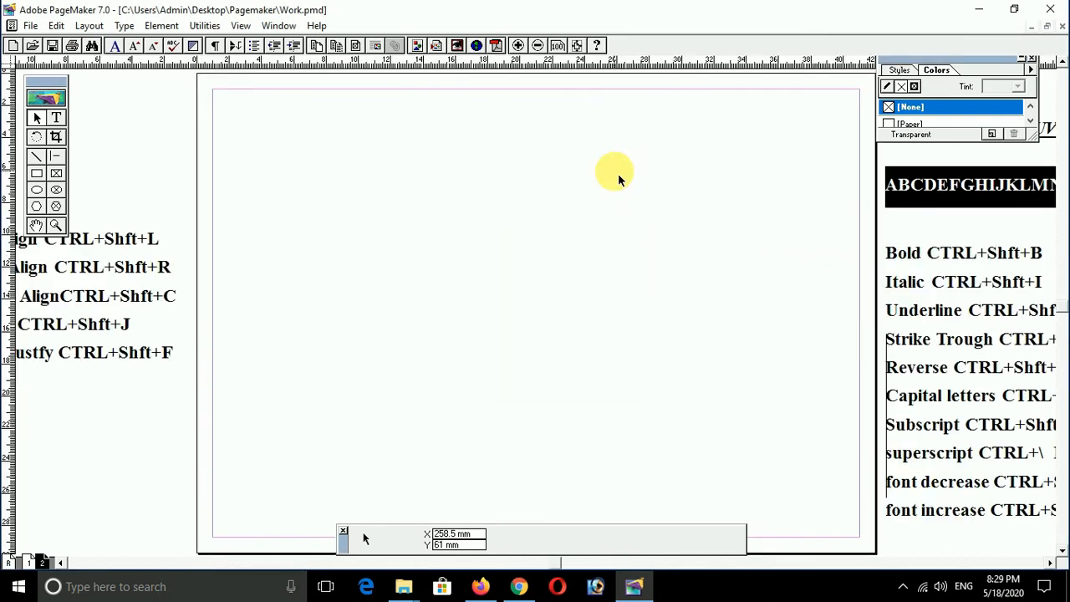
Step: Show the entire pasteboard and group the four cards into one object
{"action": "right_click", "coordinate": [579, 216]}
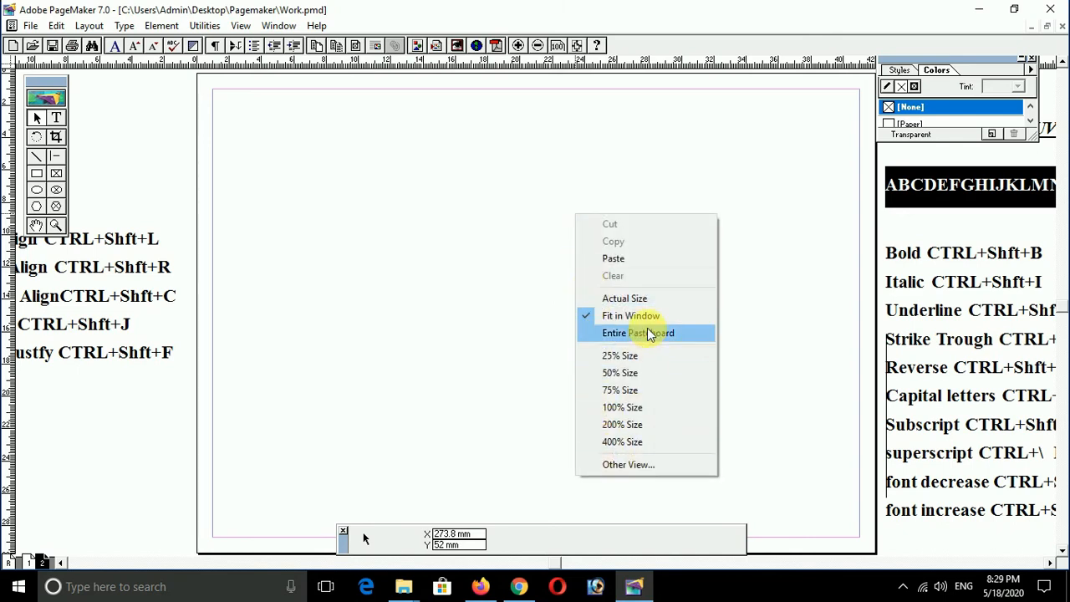
{"action": "left_click", "coordinate": [619, 332]}
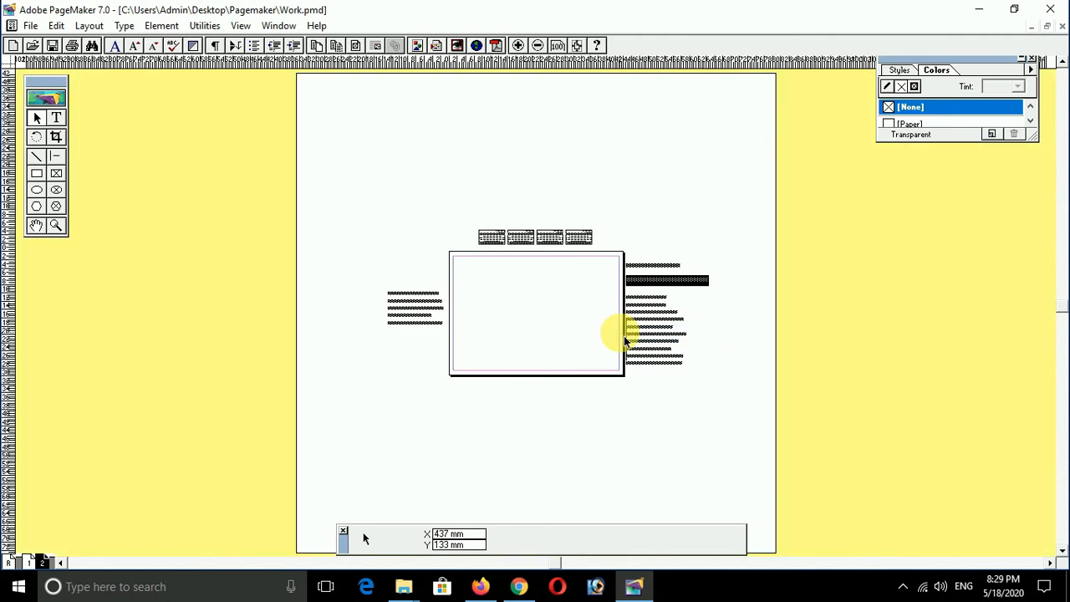
{"action": "left_click_drag", "start_coordinate": [428, 208], "coordinate": [633, 268]}
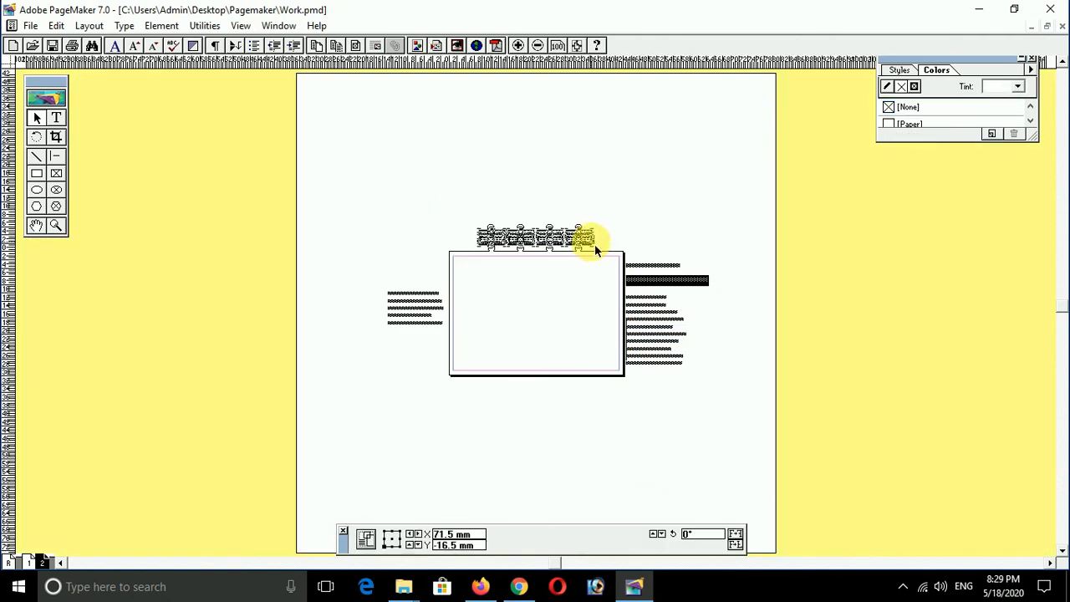
{"action": "key", "text": "ctrl+g"}
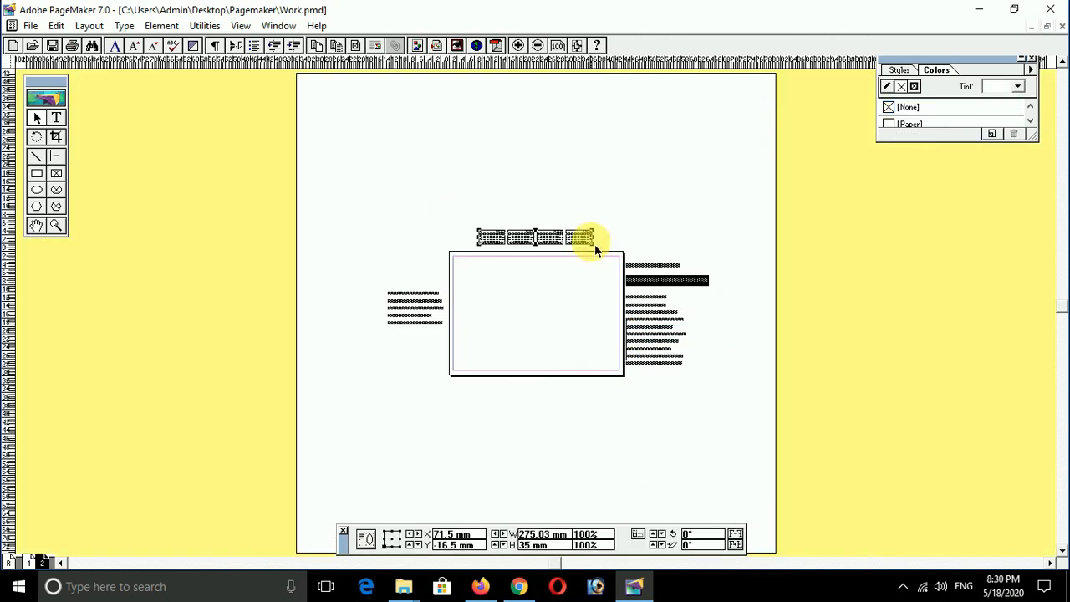
{"action": "key", "text": "ctrl+Down"}
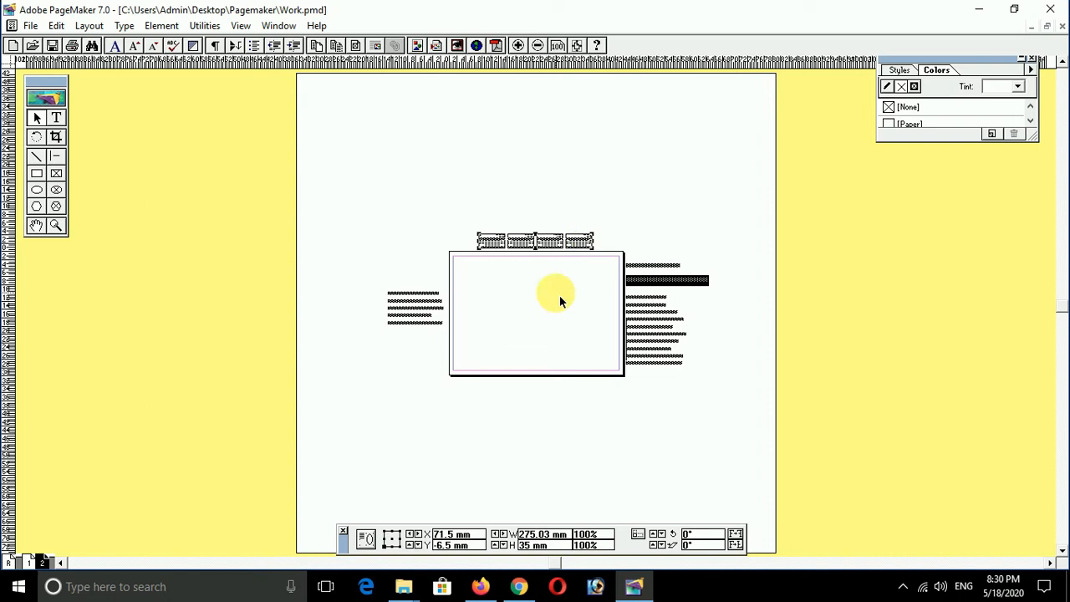
Step: Nudge and drag the card group down and left onto the landscape page
{"action": "left_click_drag", "start_coordinate": [432, 169], "coordinate": [609, 288]}
{"action": "key", "text": "ctrl+Down"}
{"action": "key", "text": "ctrl+Down"}
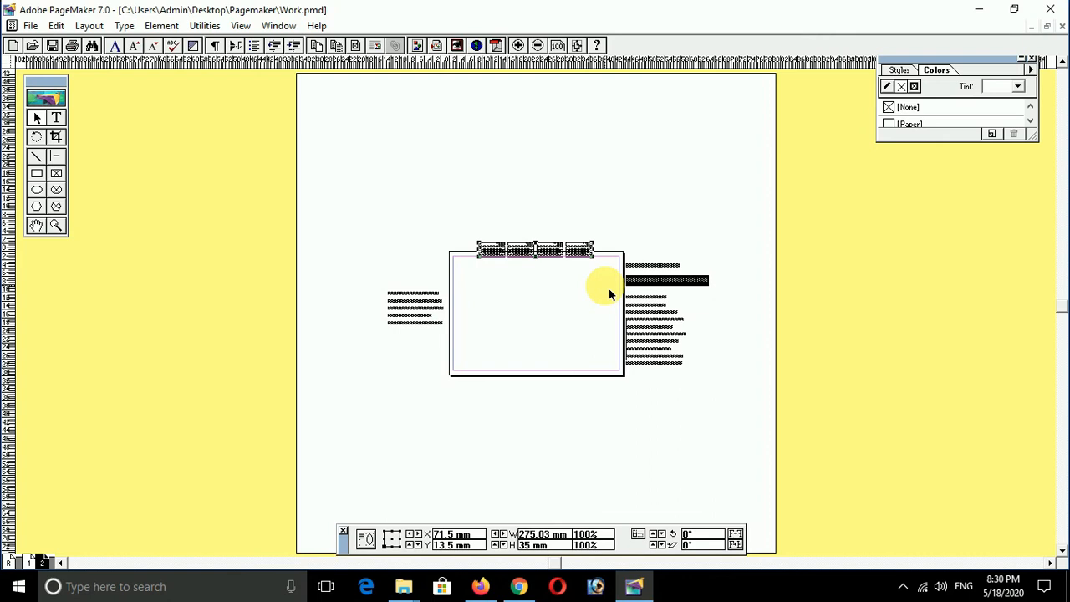
{"action": "key", "text": "ctrl+1"}
{"action": "left_click_drag", "start_coordinate": [622, 297], "coordinate": [515, 413]}
{"action": "left_click_drag", "start_coordinate": [791, 264], "coordinate": [844, 252]}
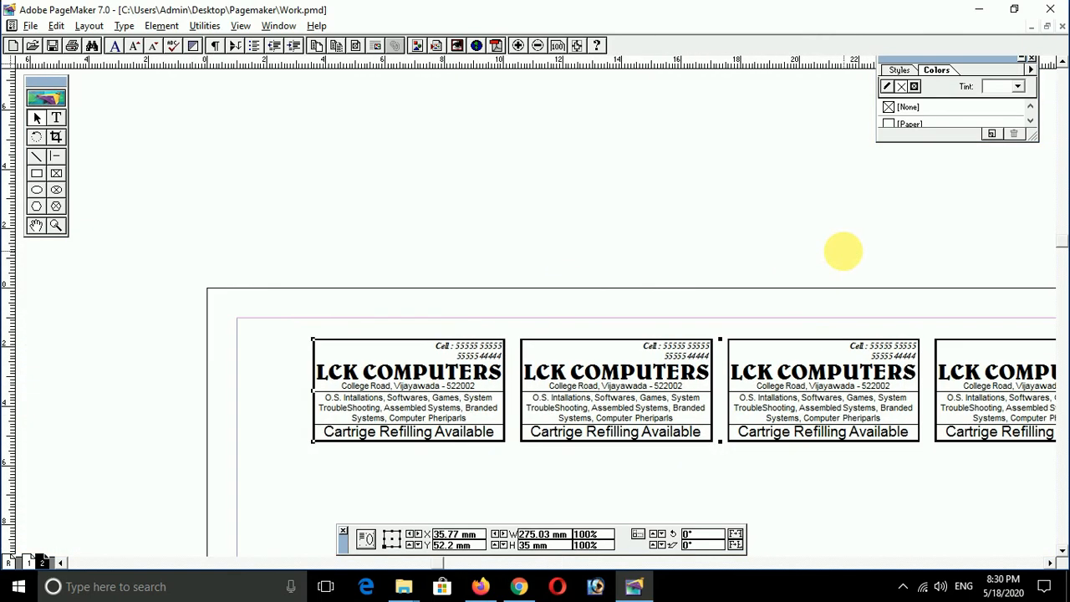
Step: Place the card group at the page's top-left and ungroup the four cards
{"action": "left_click_drag", "start_coordinate": [604, 381], "coordinate": [537, 357]}
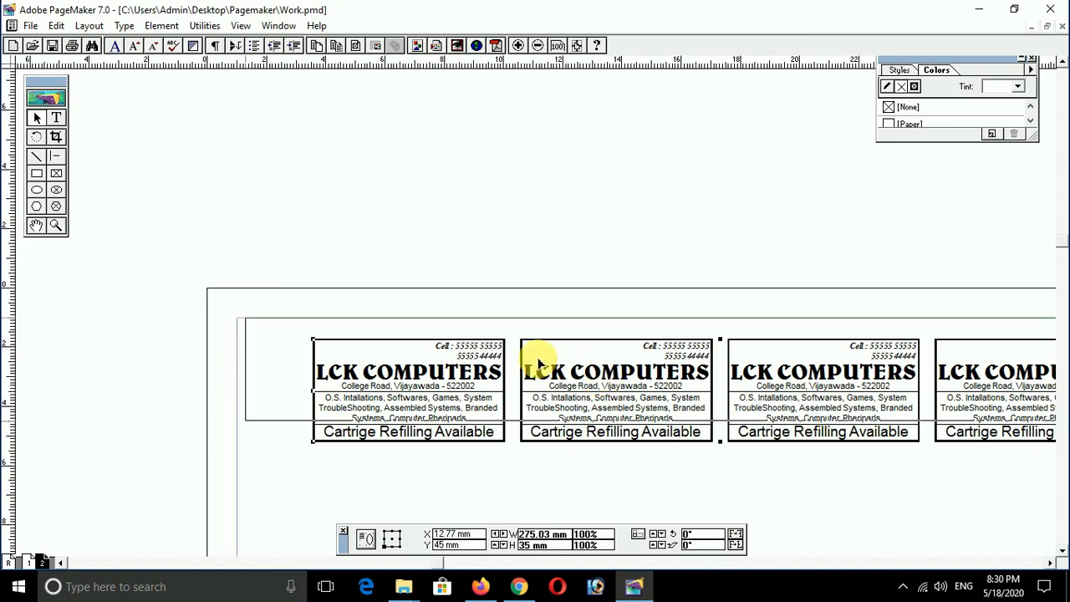
{"action": "left_click", "coordinate": [535, 268]}
{"action": "key", "text": "ctrl+0"}
{"action": "left_click_drag", "start_coordinate": [615, 256], "coordinate": [600, 352]}
{"action": "left_click_drag", "start_coordinate": [520, 167], "coordinate": [723, 332]}
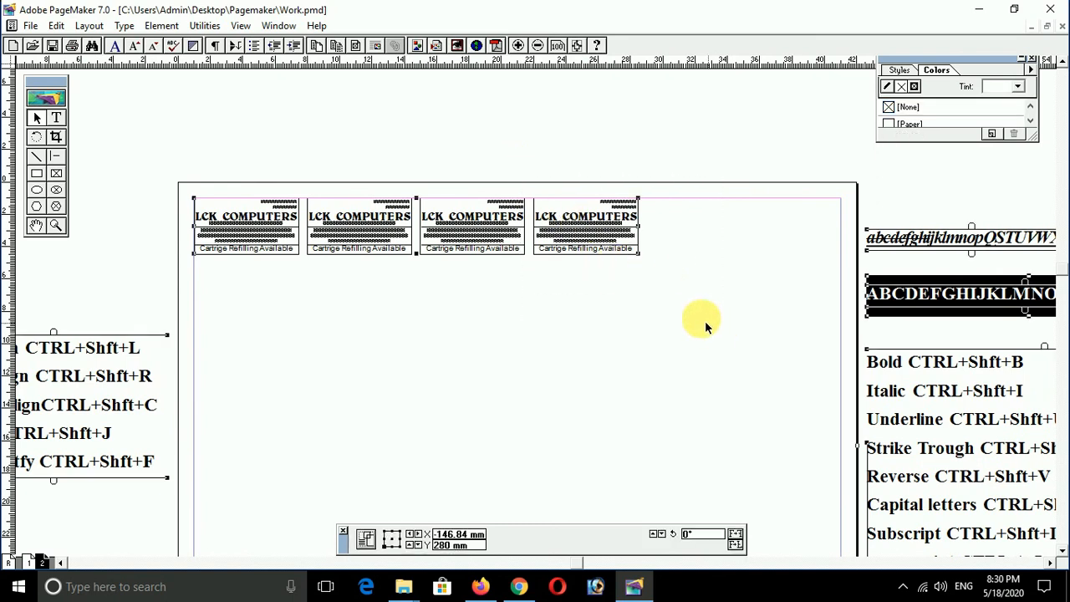
{"action": "left_click_drag", "start_coordinate": [117, 133], "coordinate": [710, 296]}
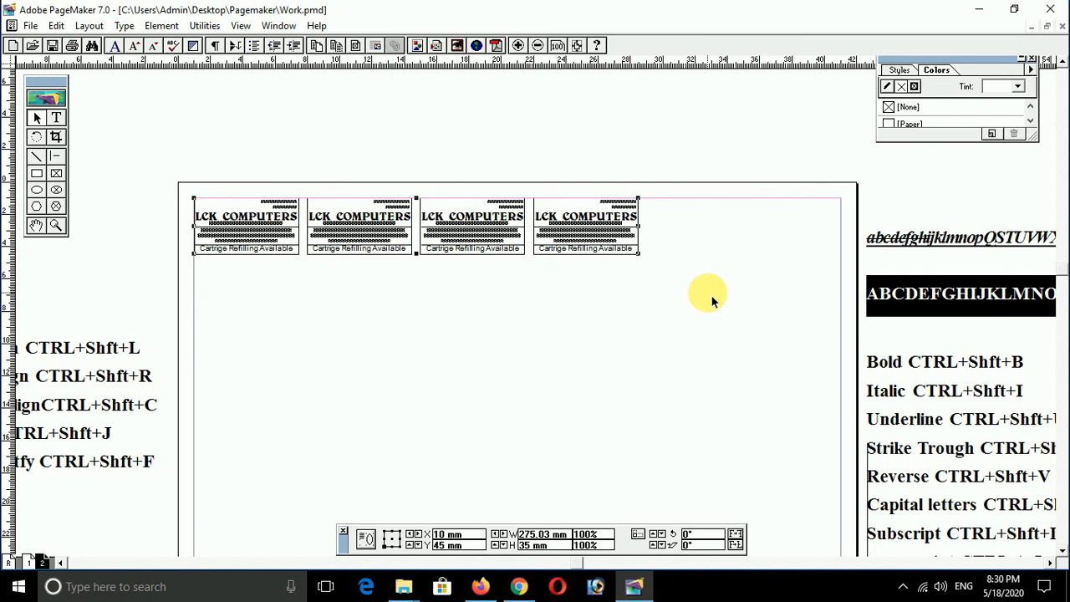
{"action": "key", "text": "ctrl+shift+g"}
{"action": "left_click", "coordinate": [710, 296]}
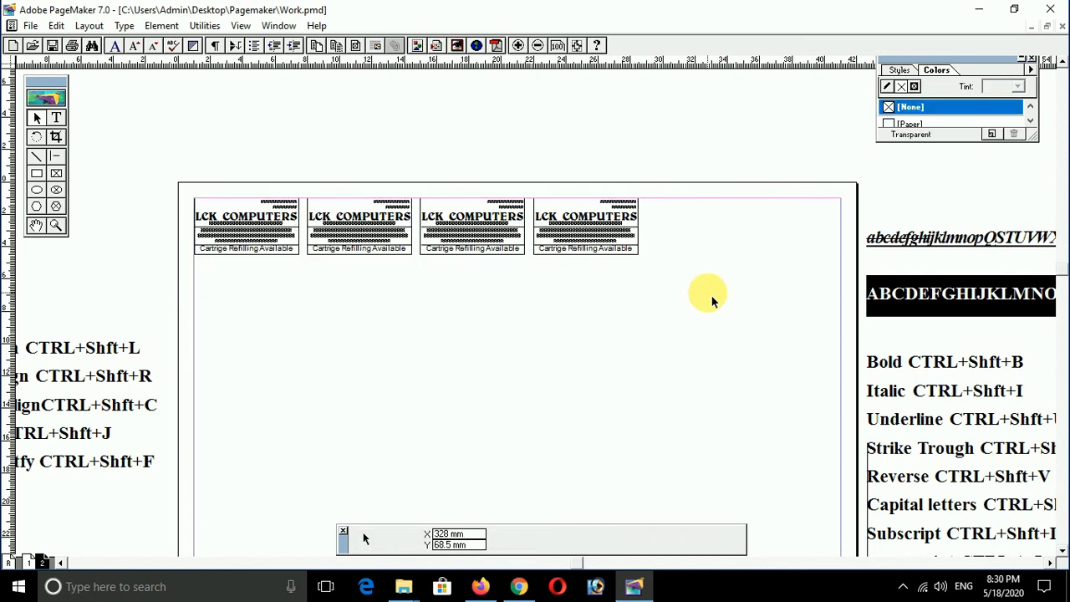
Step: Paste Multiple 2 copies of the fourth card at a 70 mm horizontal offset
{"action": "left_click_drag", "start_coordinate": [517, 129], "coordinate": [704, 304]}
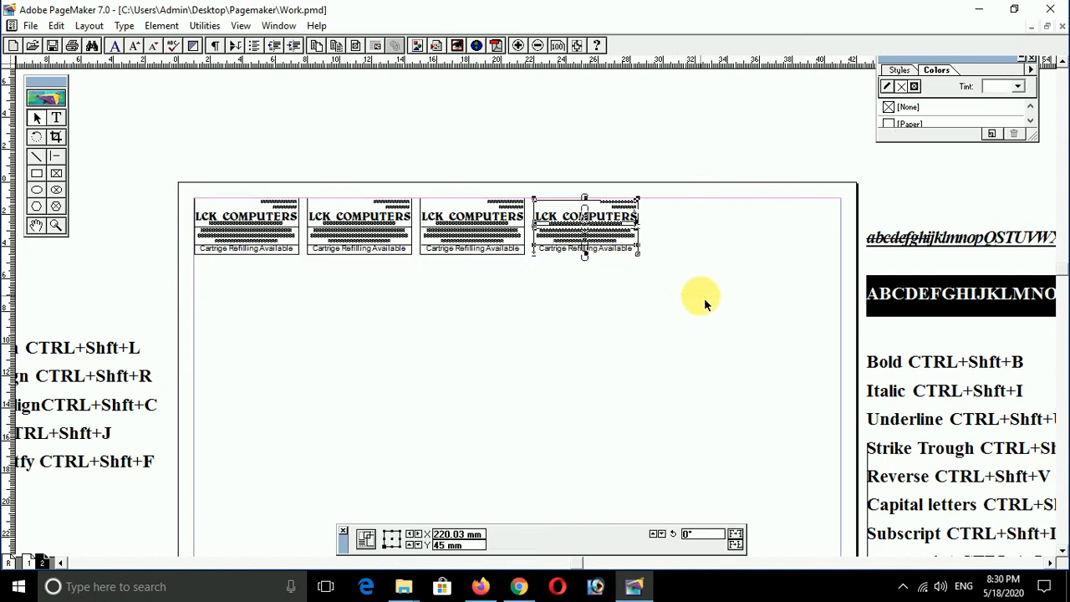
{"action": "left_click", "coordinate": [56, 25]}
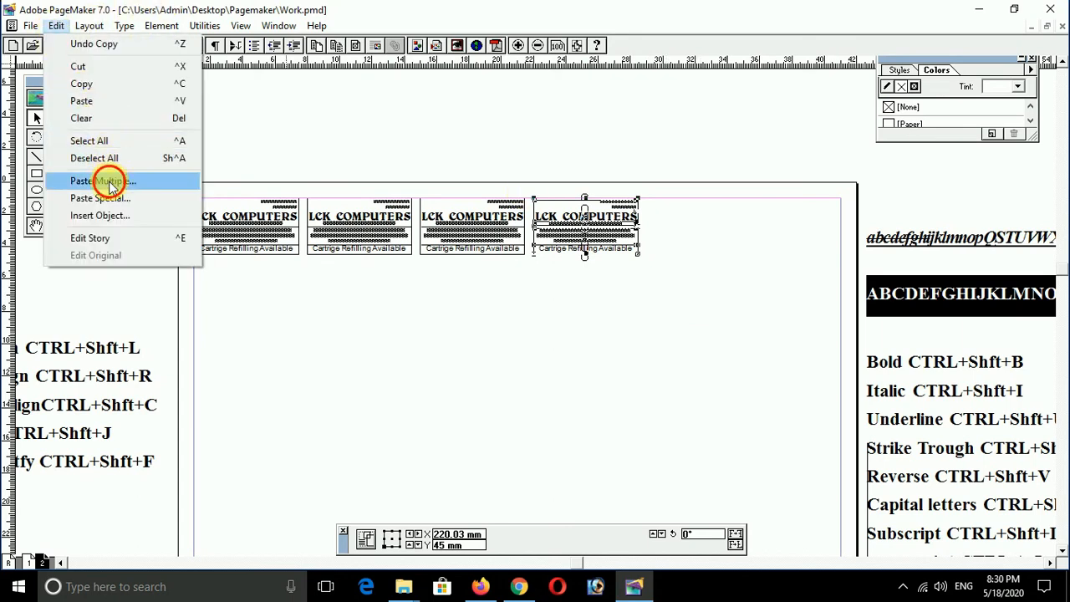
{"action": "left_click", "coordinate": [103, 181]}
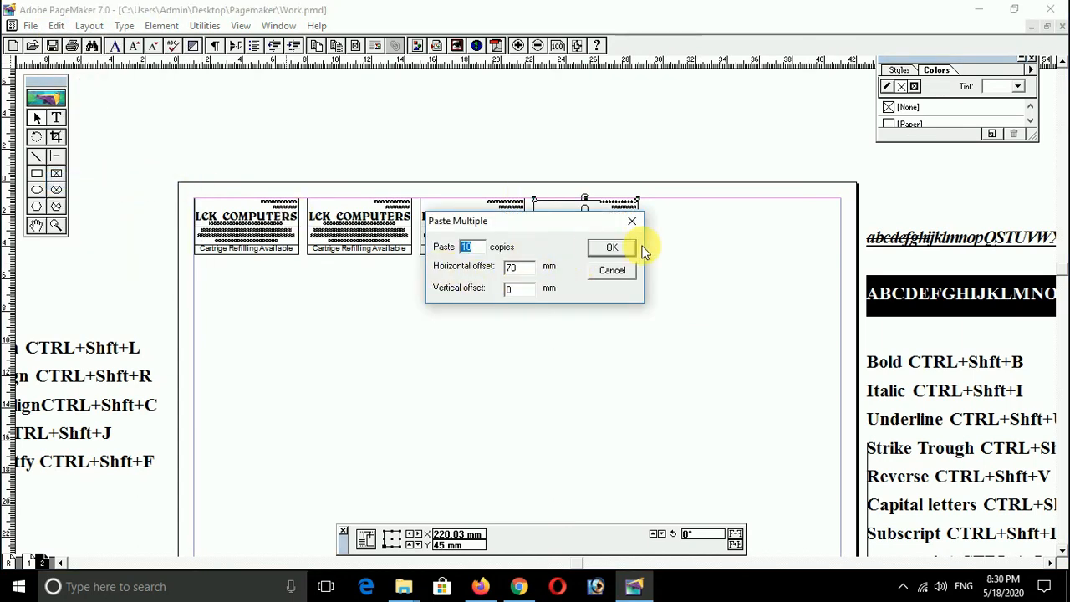
{"action": "type", "text": "2"}
{"action": "key", "text": "Return"}
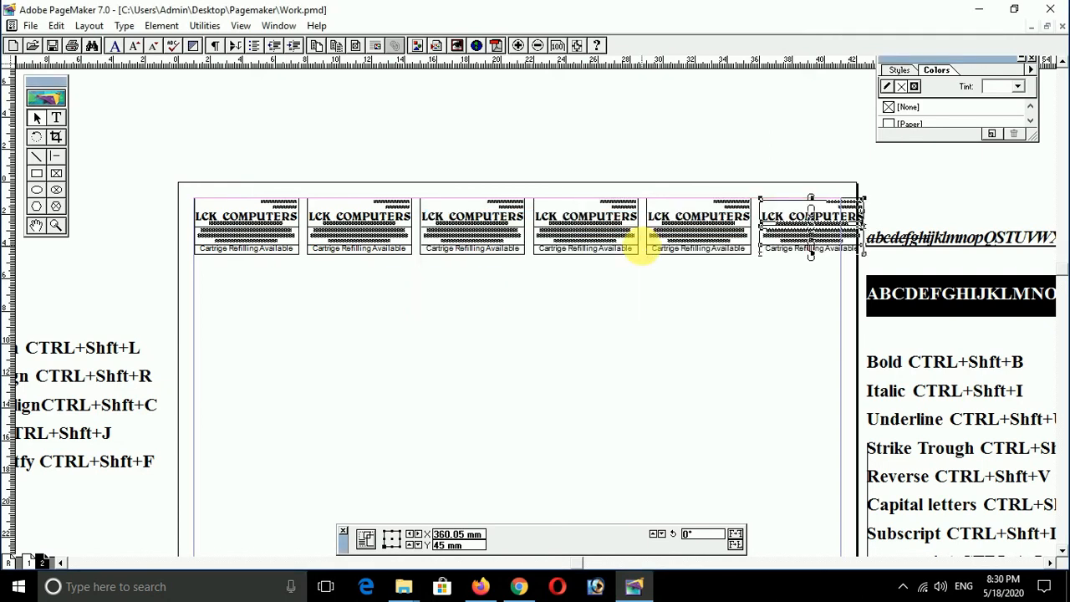
Step: Delete the extra rightmost card from the row
{"action": "left_click", "coordinate": [684, 298]}
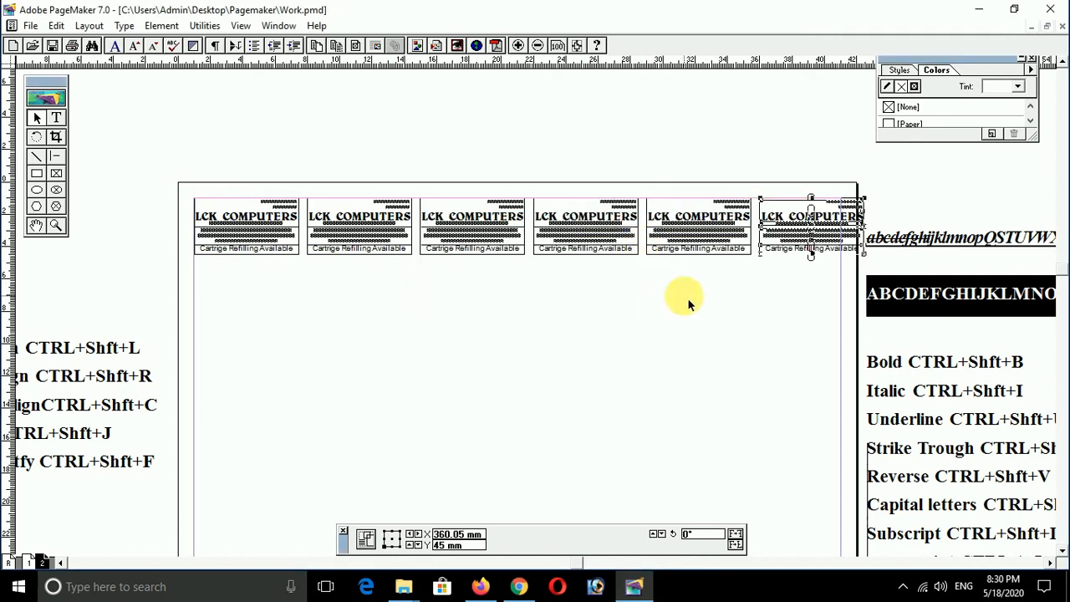
{"action": "left_click_drag", "start_coordinate": [741, 152], "coordinate": [892, 293]}
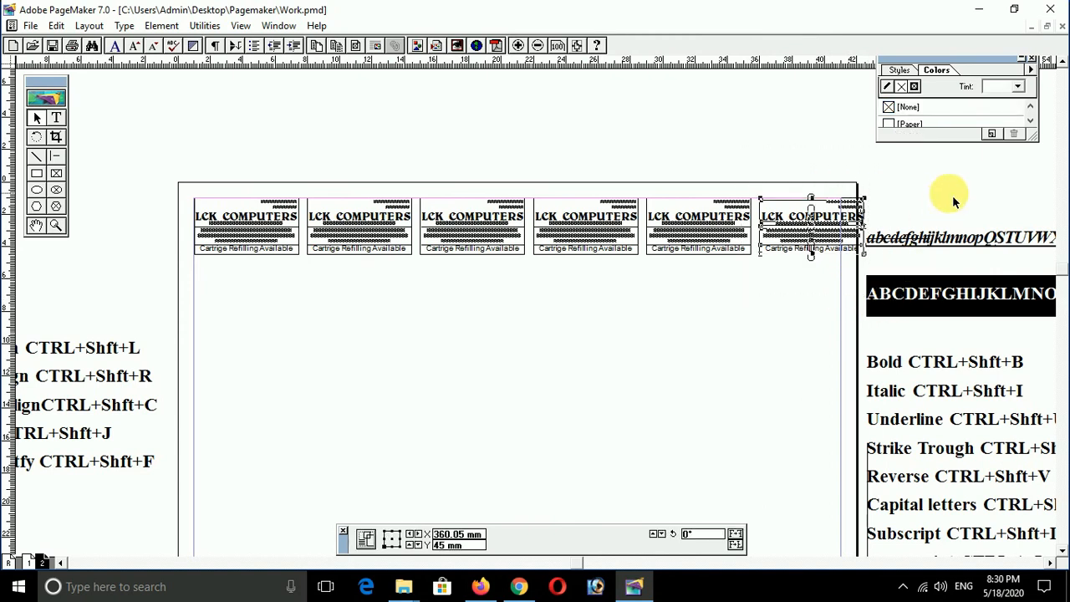
{"action": "key", "text": "Delete"}
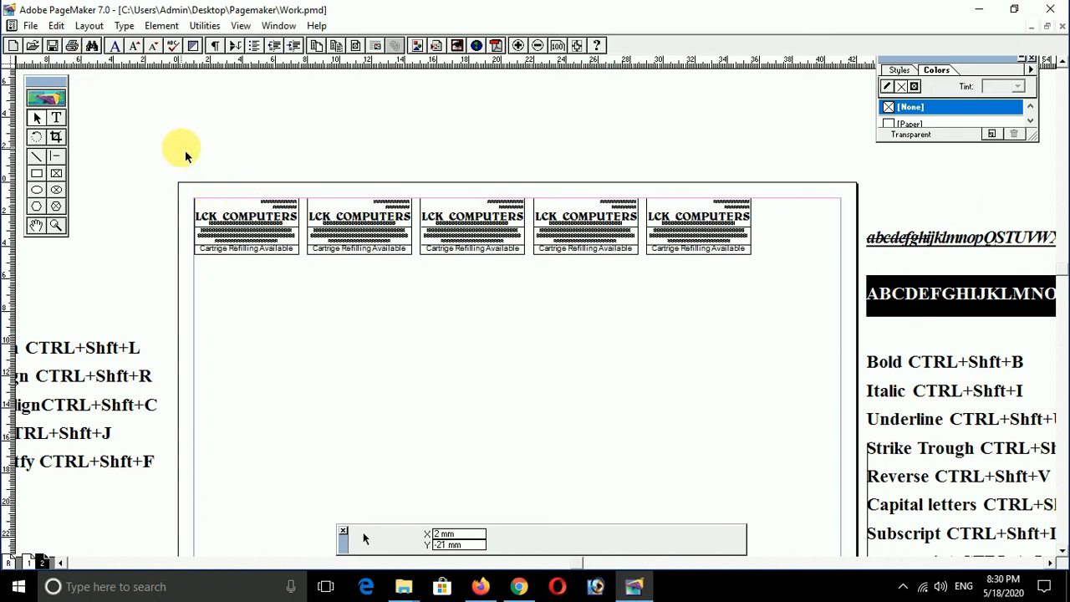
Step: Delete cards two to five and marquee-select all parts of the remaining LCK COMPUTERS card
{"action": "left_click_drag", "start_coordinate": [290, 155], "coordinate": [832, 351]}
{"action": "key", "text": "Delete"}
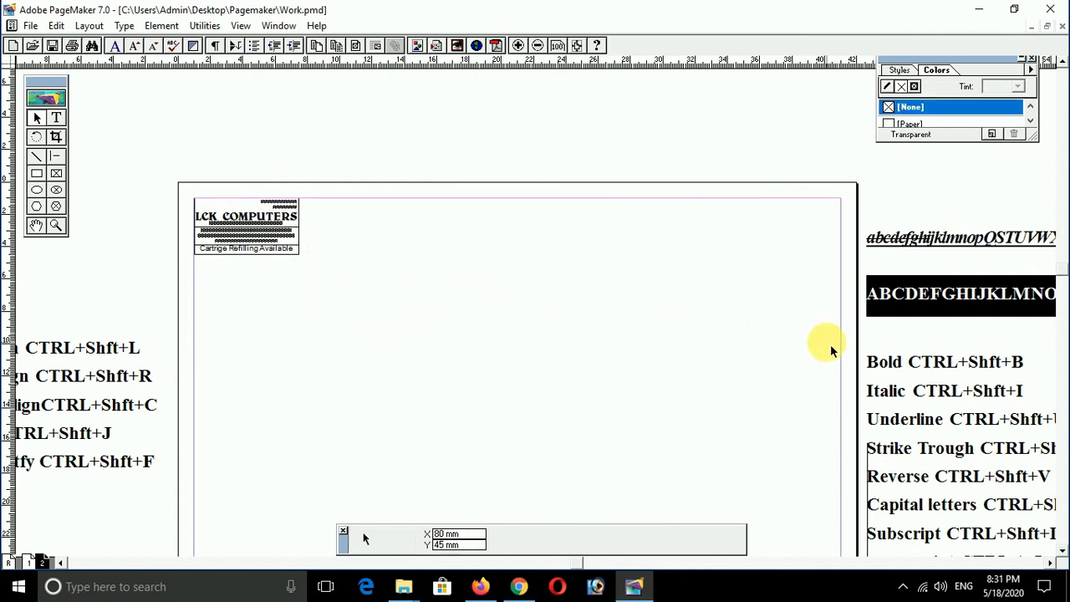
{"action": "left_click_drag", "start_coordinate": [147, 146], "coordinate": [386, 328]}
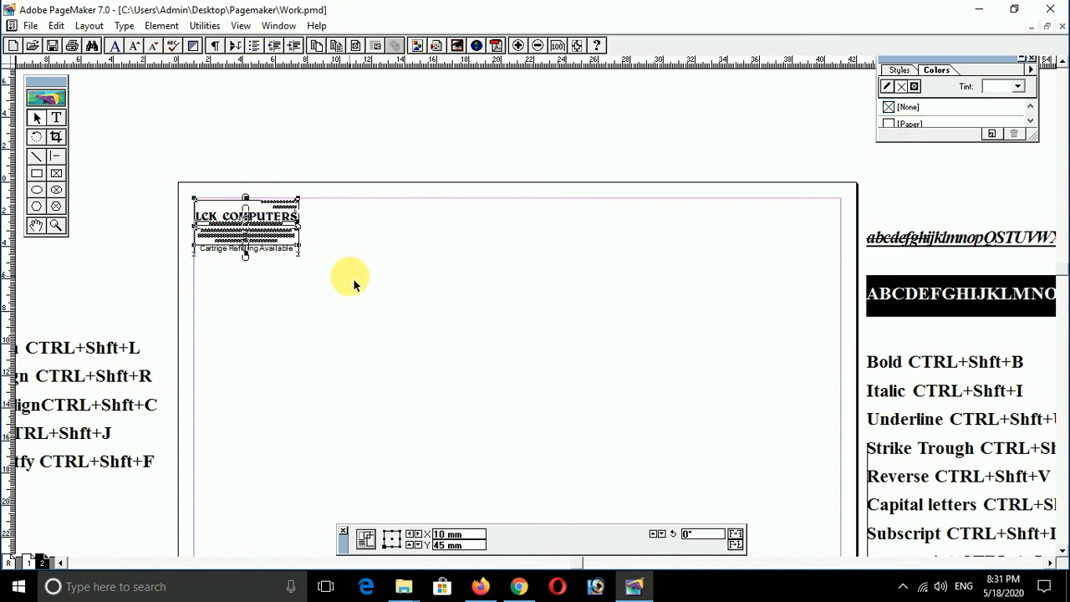
Step: Group the card's parts and narrow the card to about 60 mm wide
{"action": "key", "text": "ctrl+g"}
{"action": "left_click_drag", "start_coordinate": [300, 226], "coordinate": [300, 227]}
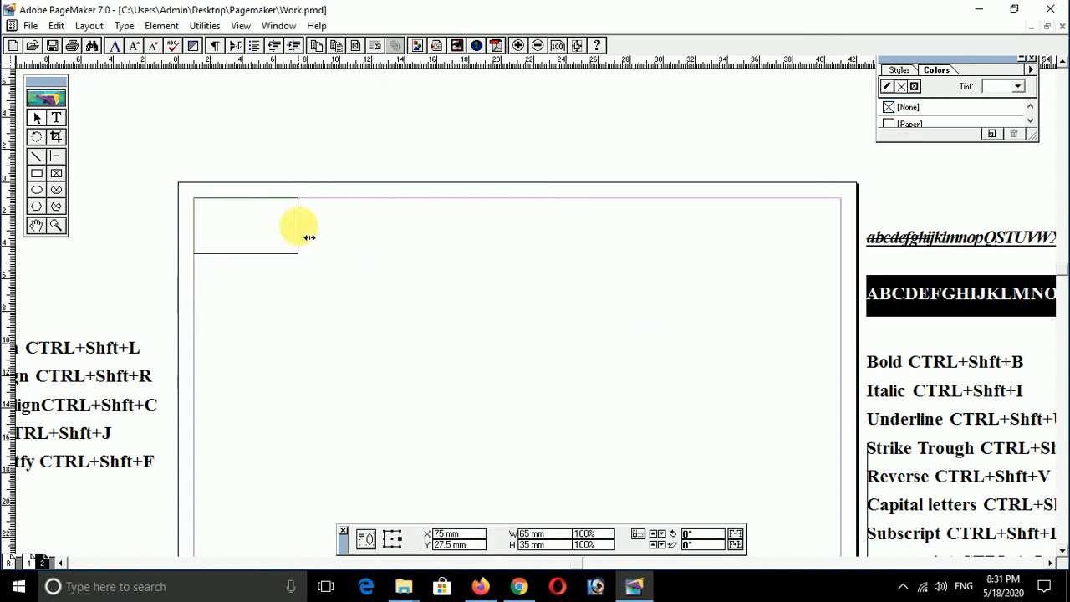
{"action": "left_click_drag", "start_coordinate": [310, 238], "coordinate": [298, 234]}
{"action": "left_click", "coordinate": [342, 316]}
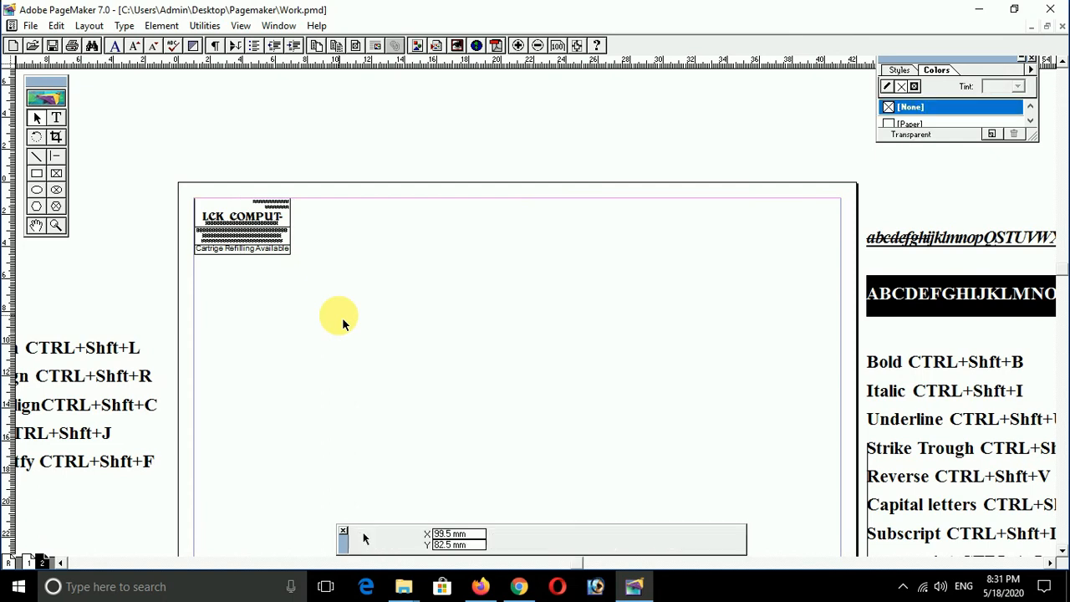
Step: Zoom to 200% on the narrowed card and select its clipped heading text block
{"action": "left_click", "coordinate": [263, 223]}
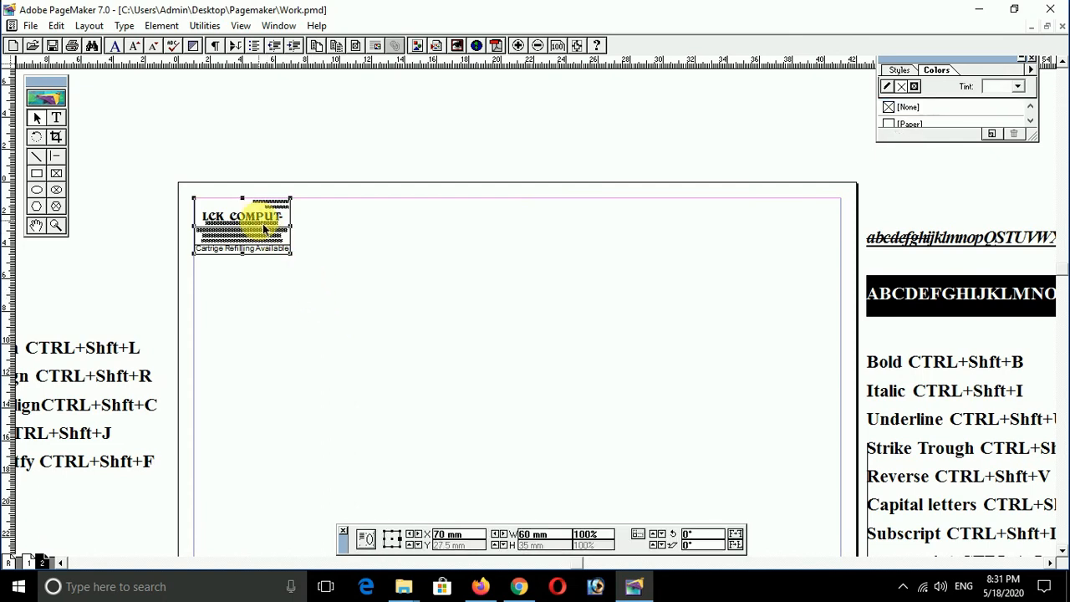
{"action": "key", "text": "ctrl+2"}
{"action": "left_click", "coordinate": [816, 311]}
{"action": "left_click", "coordinate": [597, 279]}
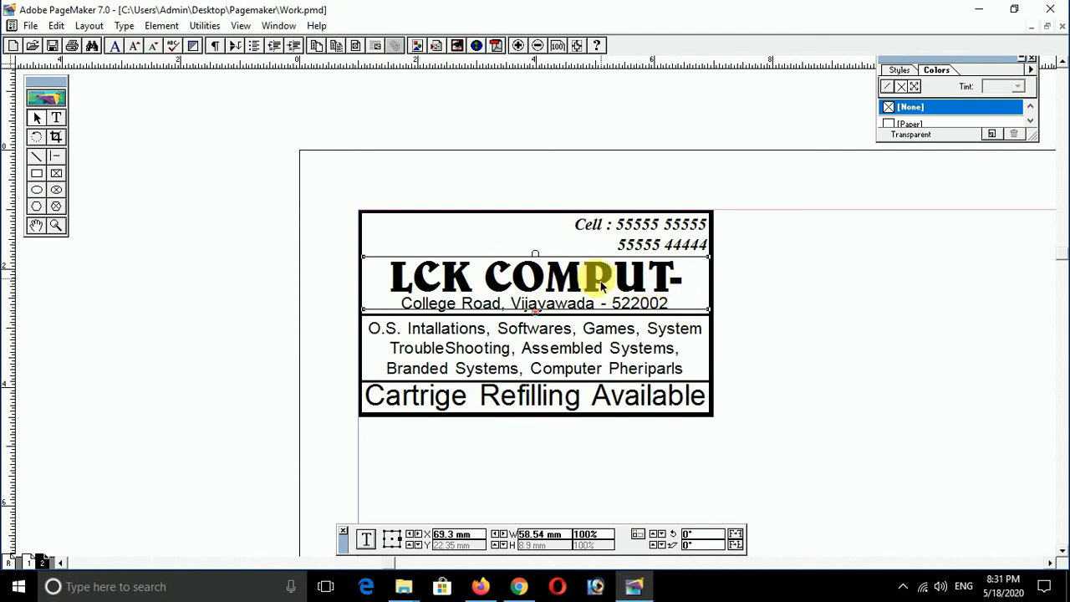
Step: Shrink the LCK COMPUTERS heading text to 19 pt so it fits the card
{"action": "double_click", "coordinate": [545, 279]}
{"action": "key", "text": "ctrl+a"}
{"action": "key", "text": "ctrl+shift+comma"}
{"action": "key", "text": "ctrl+shift+comma"}
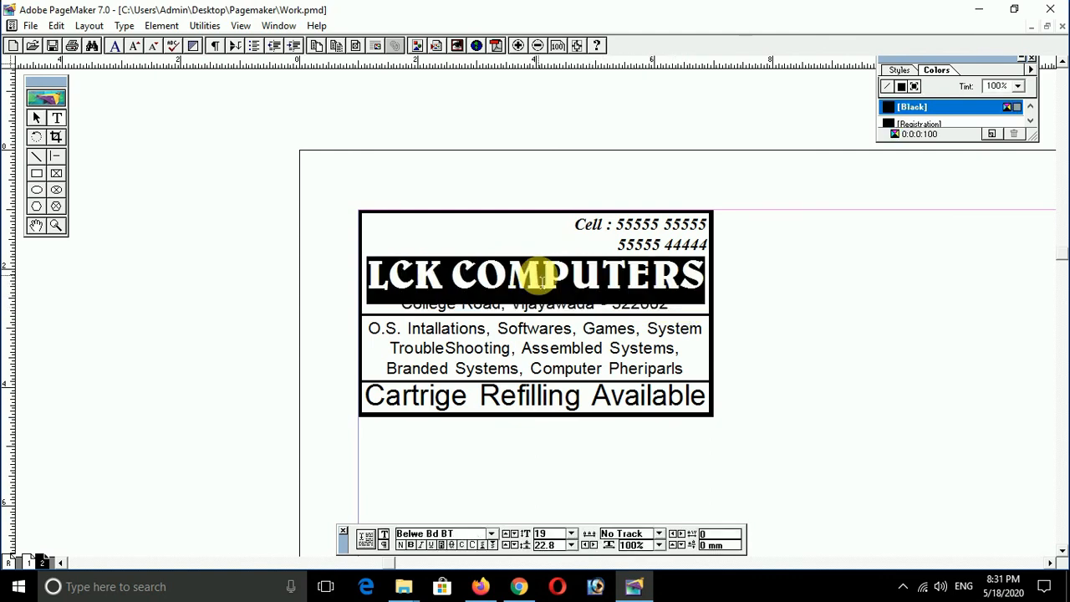
{"action": "left_click", "coordinate": [551, 348]}
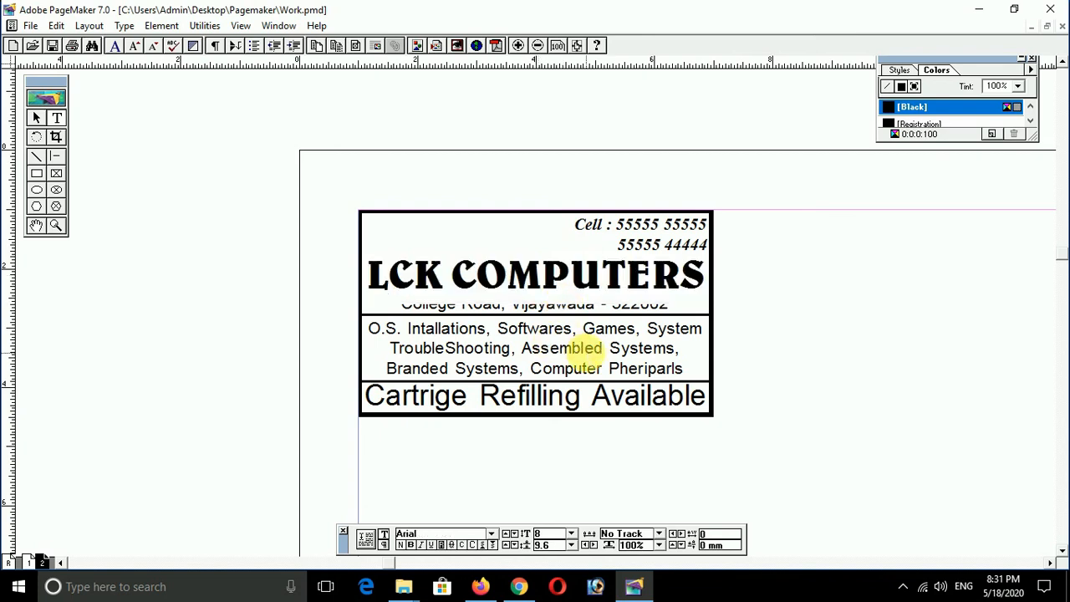
{"action": "left_click", "coordinate": [591, 407]}
Step: Switch back to the Pointer tool, select the card border, and return to 100% view
{"action": "key", "text": "F9"}
{"action": "left_click", "coordinate": [651, 352]}
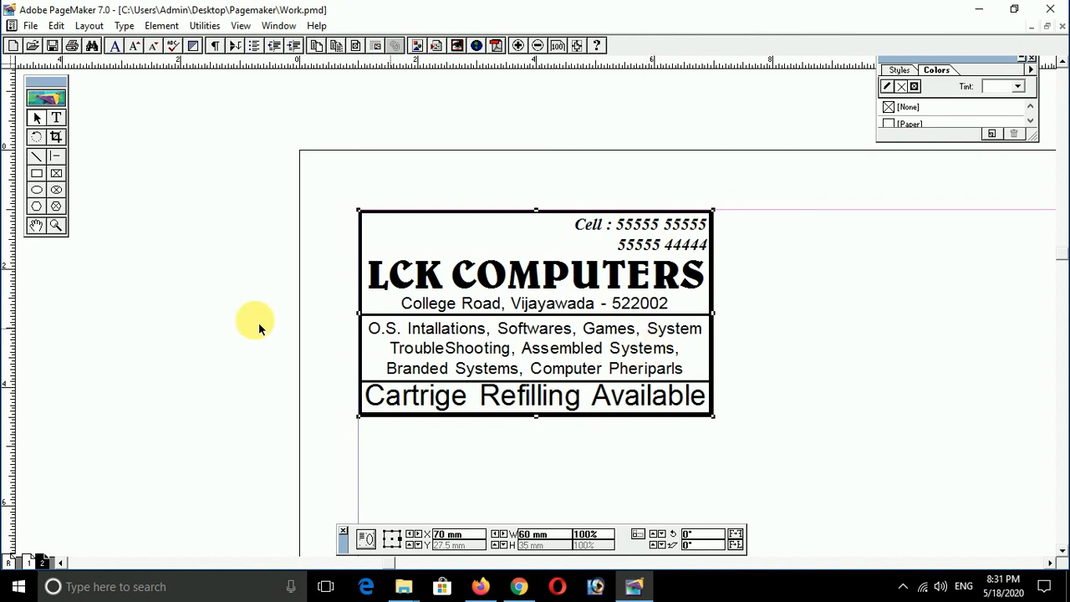
{"action": "left_click", "coordinate": [161, 265], "text": "ctrl+alt"}
{"action": "left_click_drag", "start_coordinate": [547, 410], "coordinate": [129, 354]}
{"action": "left_click_drag", "start_coordinate": [404, 401], "coordinate": [311, 396]}
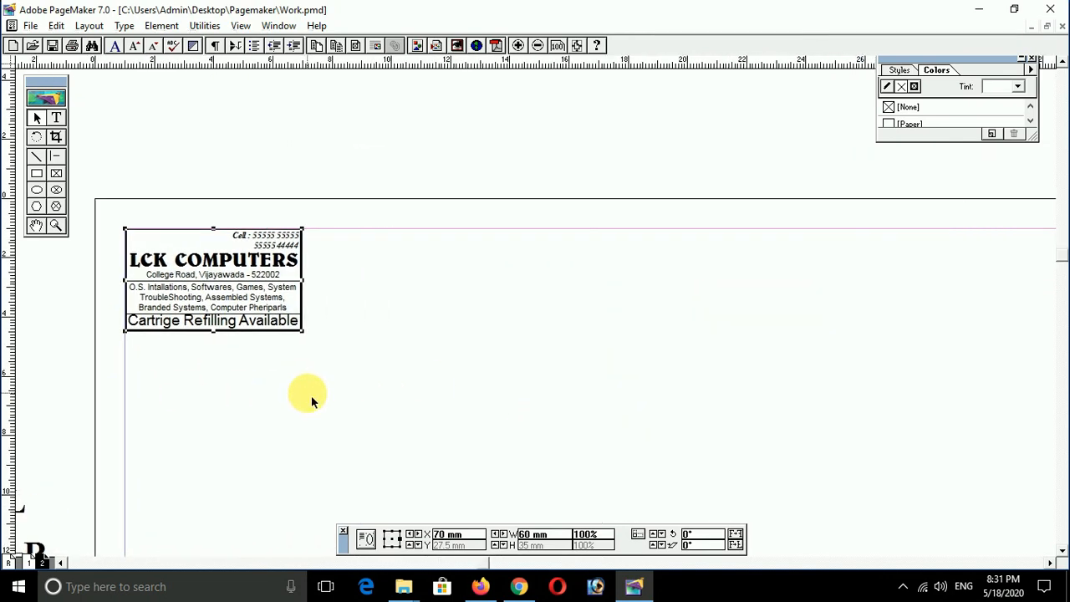
Step: Paste Multiple two card copies at a 65 mm horizontal offset, then select the third card
{"action": "left_click", "coordinate": [56, 26]}
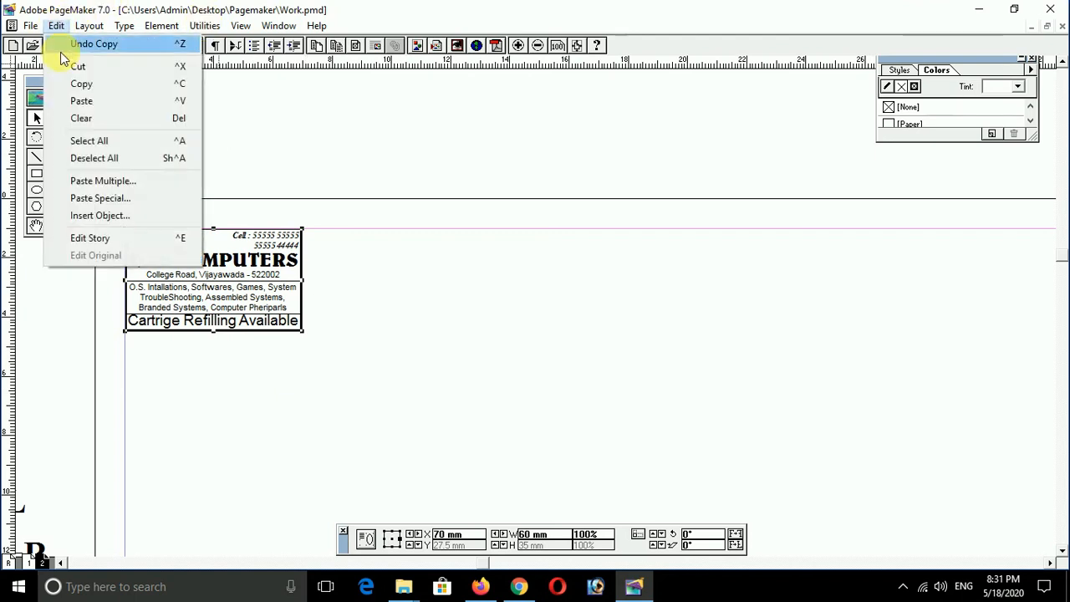
{"action": "left_click", "coordinate": [122, 182]}
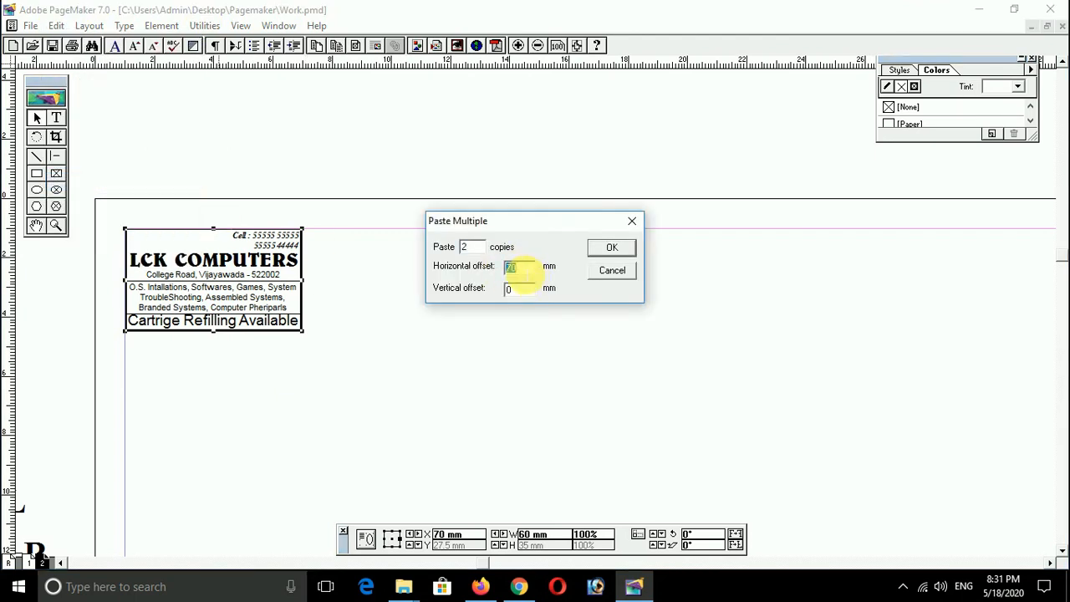
{"action": "type", "text": "6"}
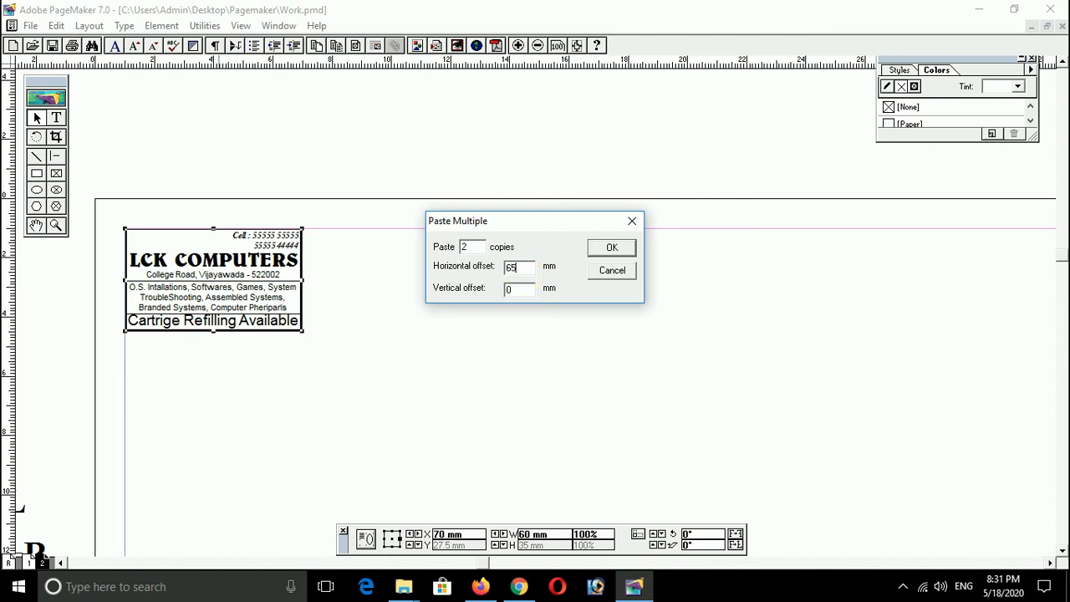
{"action": "type", "text": "5"}
{"action": "key", "text": "Return"}
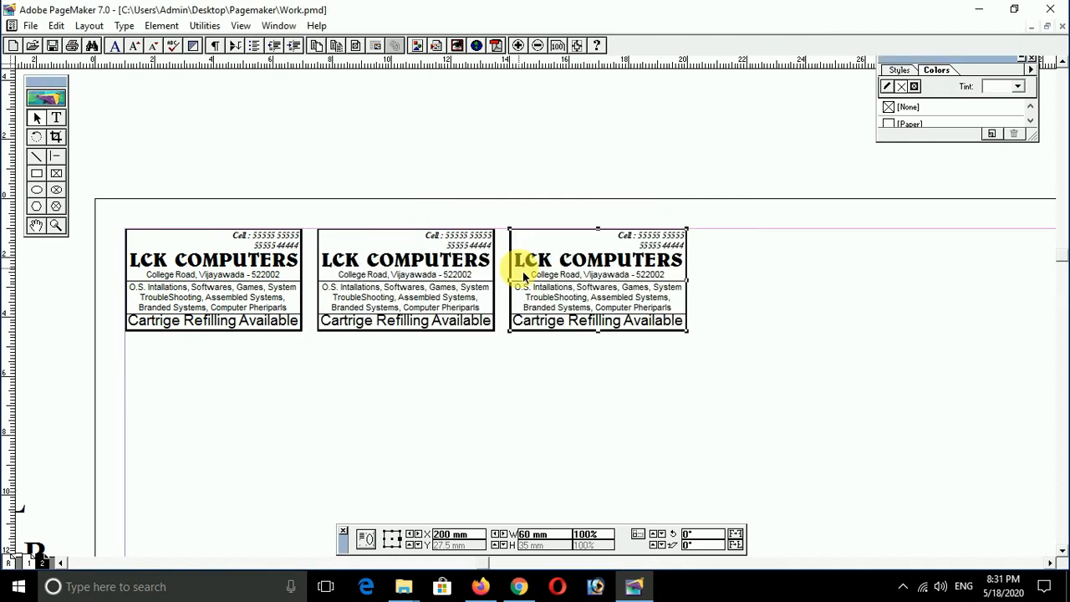
{"action": "left_click", "coordinate": [490, 359]}
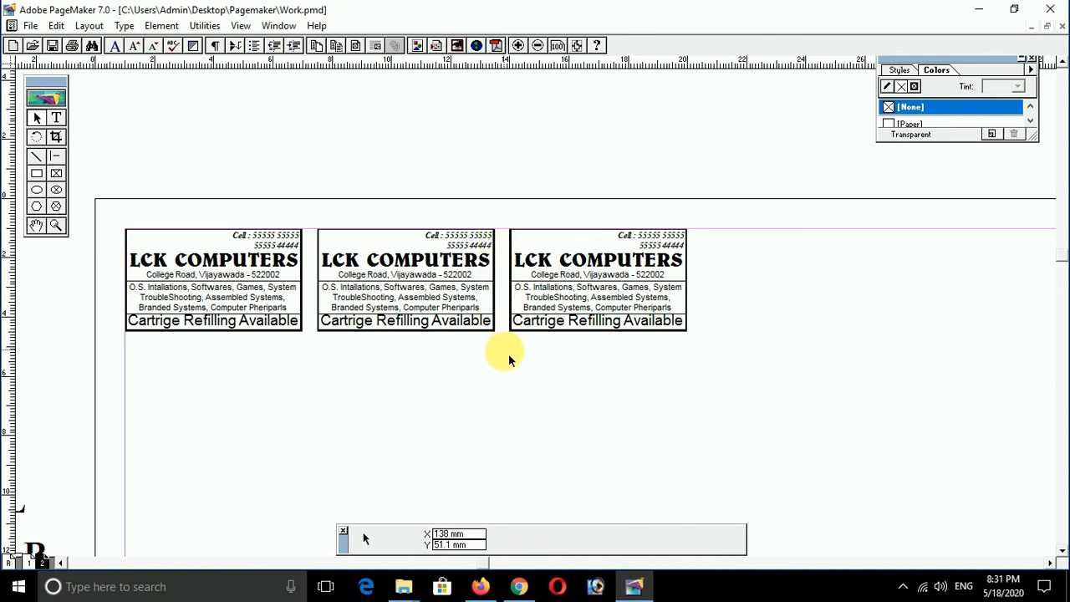
{"action": "left_click_drag", "start_coordinate": [503, 193], "coordinate": [759, 400]}
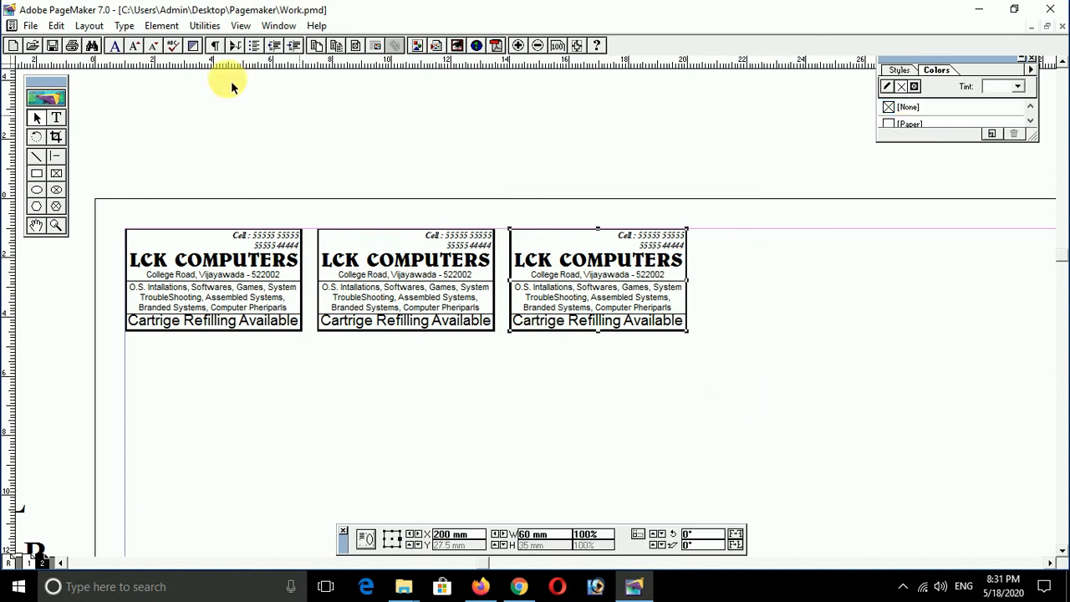
Step: Paste three more card copies 65 mm apart, fit the page in view, and select all six cards
{"action": "left_click", "coordinate": [56, 25]}
{"action": "left_click", "coordinate": [113, 182]}
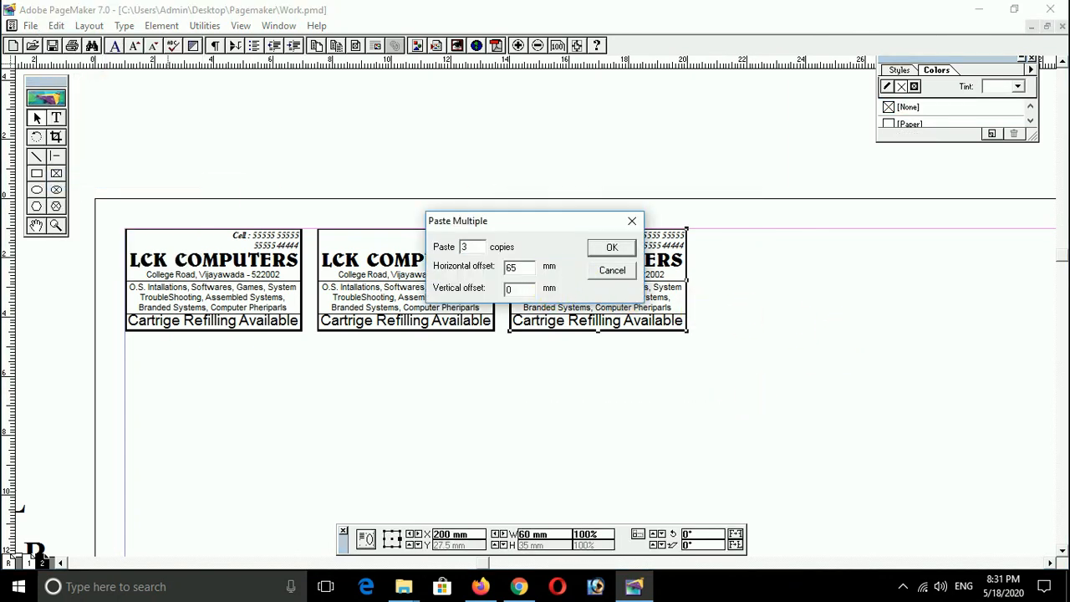
{"action": "key", "text": "Return"}
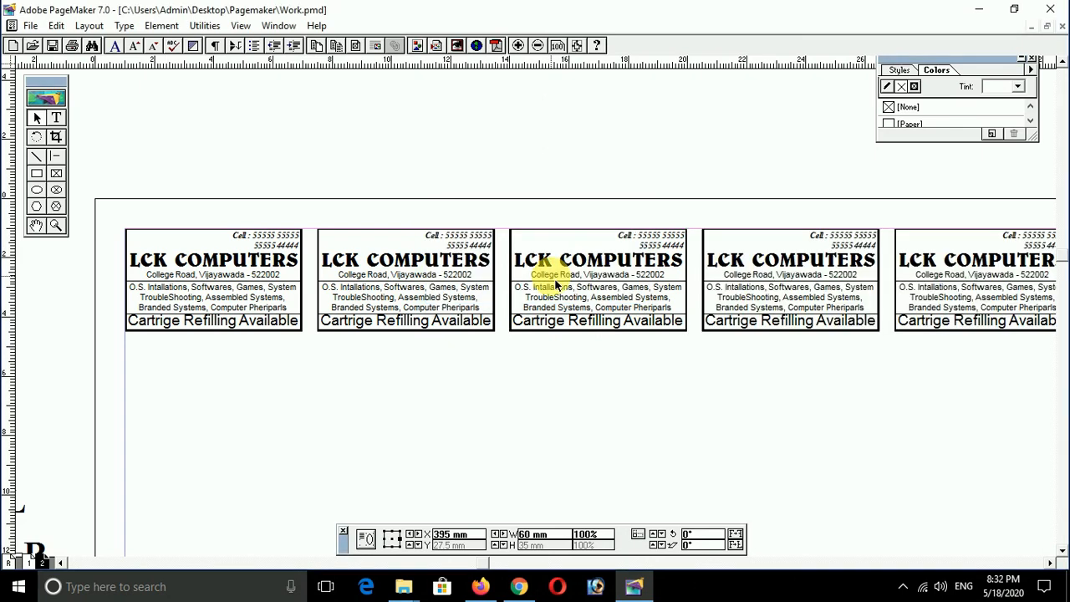
{"action": "key", "text": "ctrl+0"}
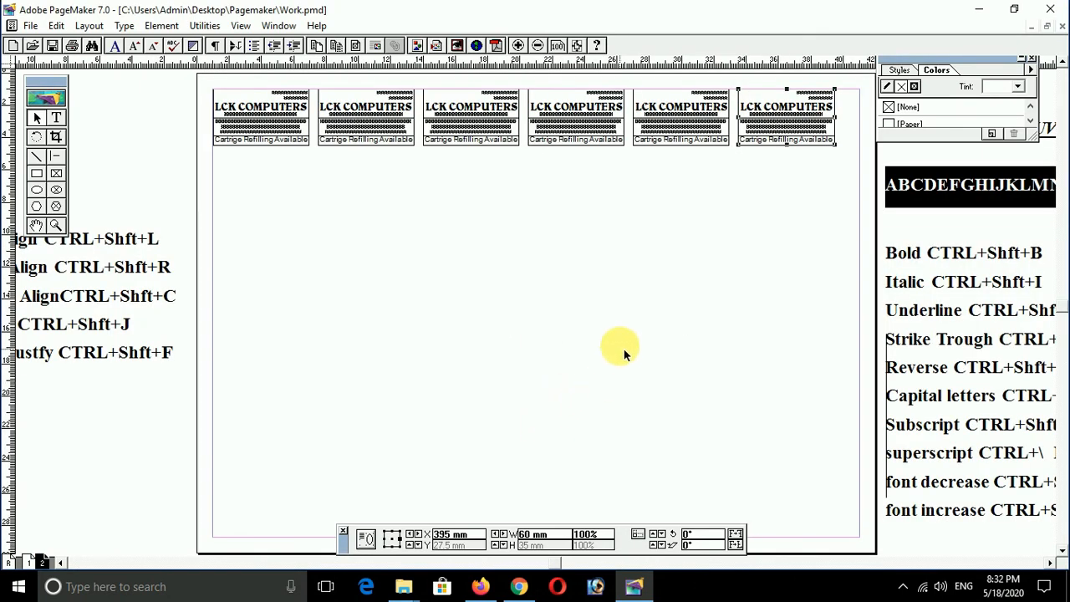
{"action": "scroll", "coordinate": [610, 338], "scroll_direction": "up", "scroll_amount": 1}
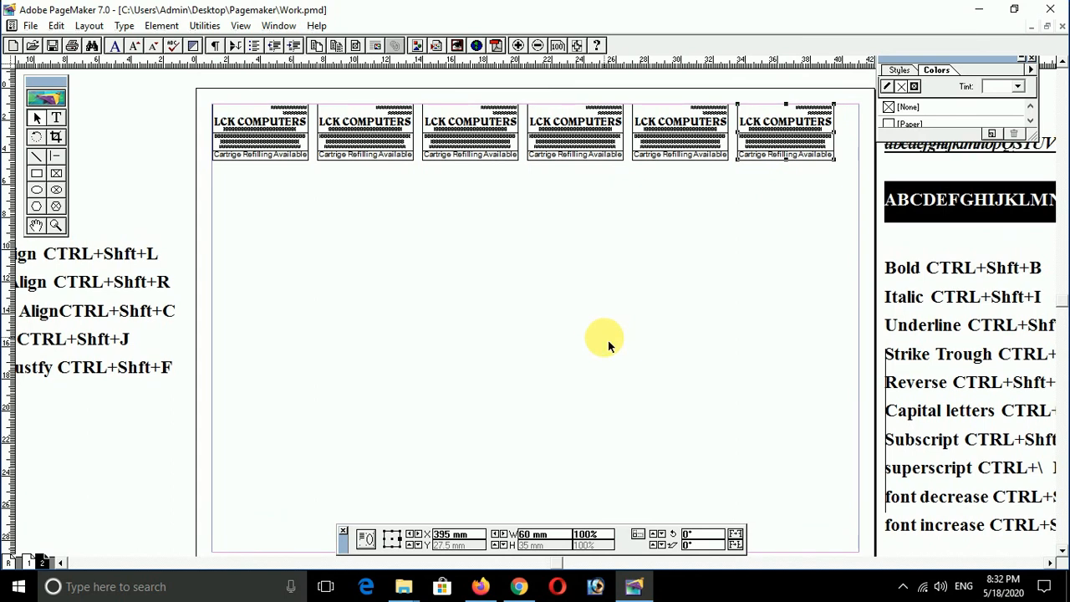
{"action": "left_click_drag", "start_coordinate": [181, 92], "coordinate": [855, 201]}
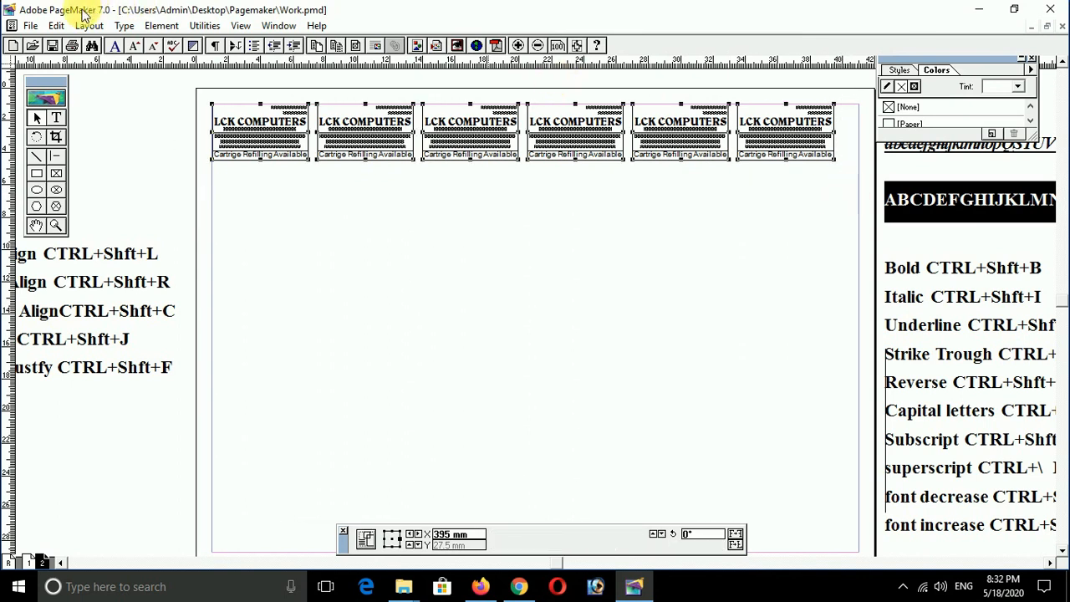
{"action": "left_click_drag", "start_coordinate": [167, 85], "coordinate": [863, 209]}
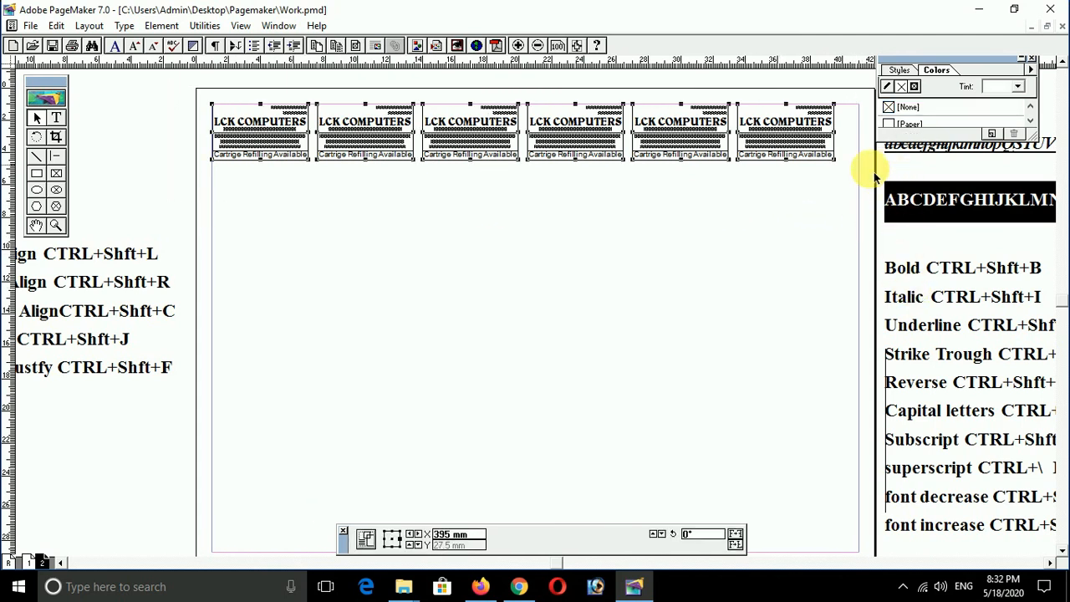
Step: Select the row of six cards and Paste Multiple with a 0 horizontal offset
{"action": "left_click", "coordinate": [569, 242]}
{"action": "left_click_drag", "start_coordinate": [181, 83], "coordinate": [868, 226]}
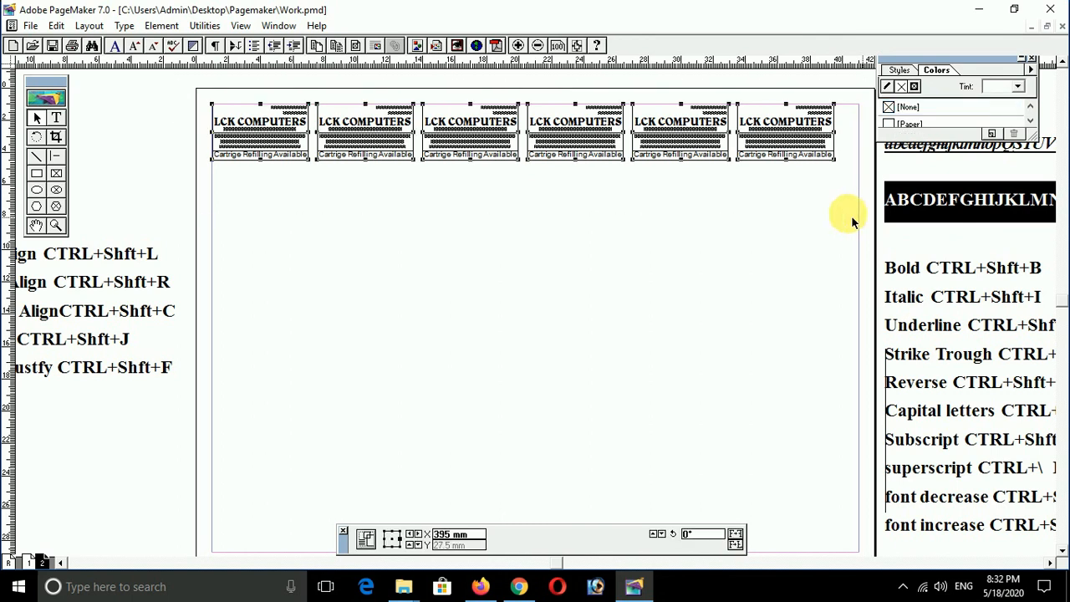
{"action": "left_click", "coordinate": [56, 27]}
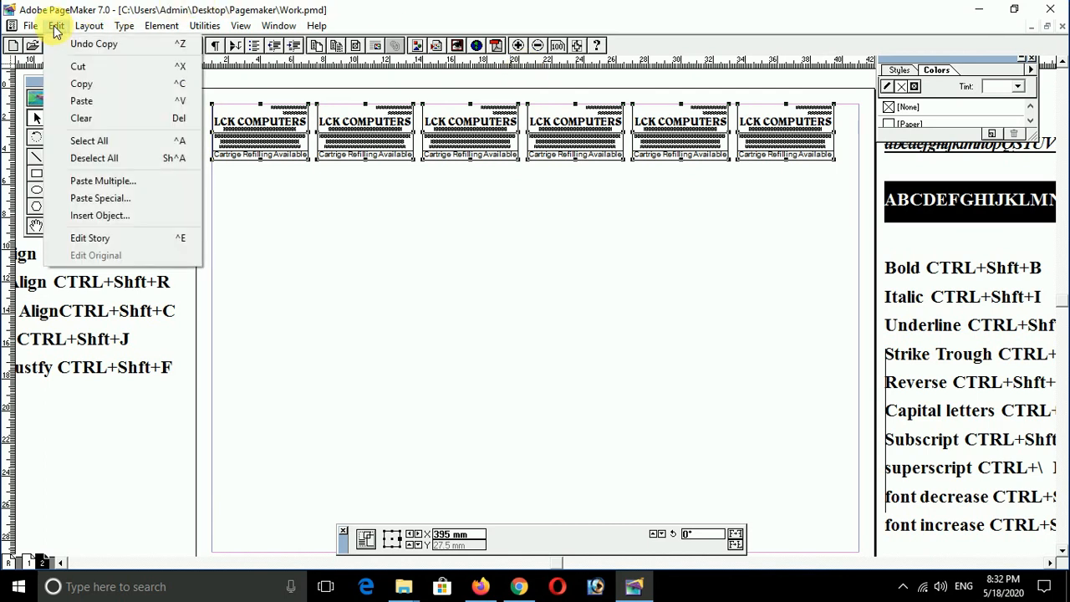
{"action": "left_click", "coordinate": [114, 182]}
{"action": "key", "text": "Tab"}
{"action": "type", "text": "0"}
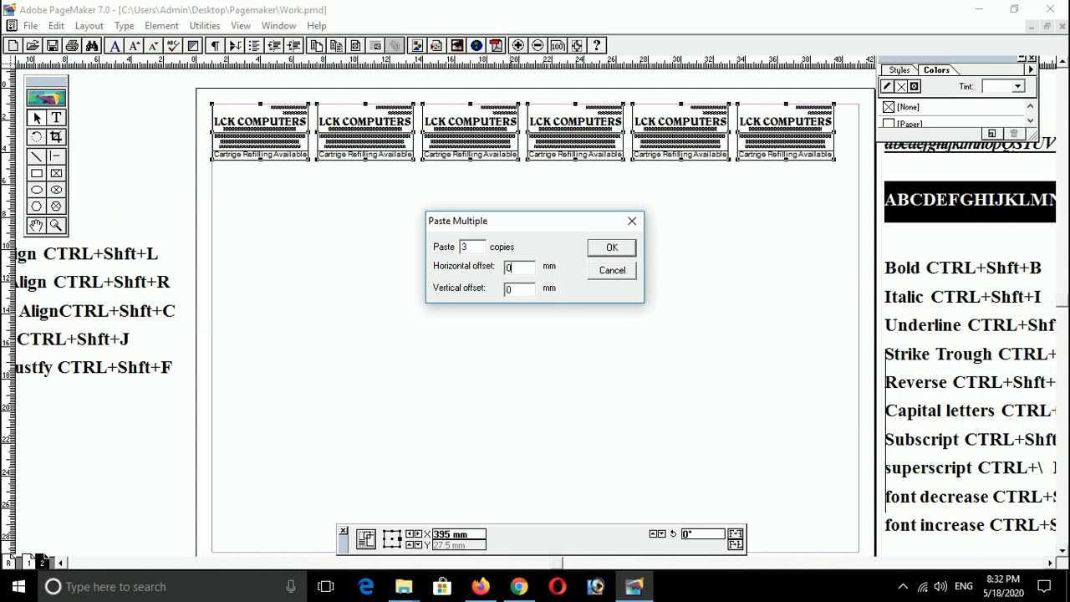
{"action": "key", "text": "Return"}
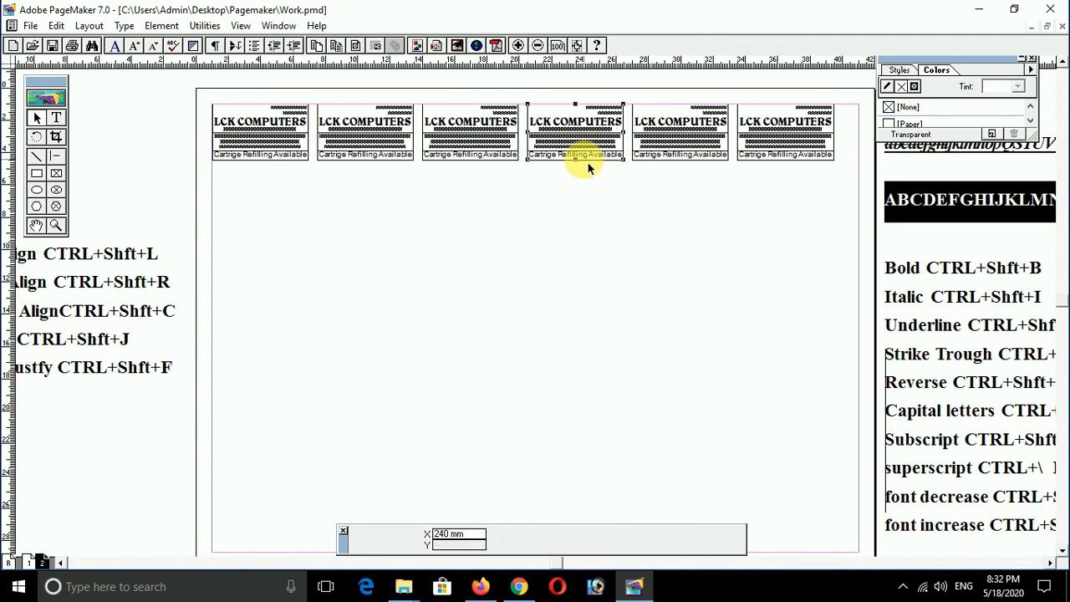
{"action": "left_click", "coordinate": [546, 210]}
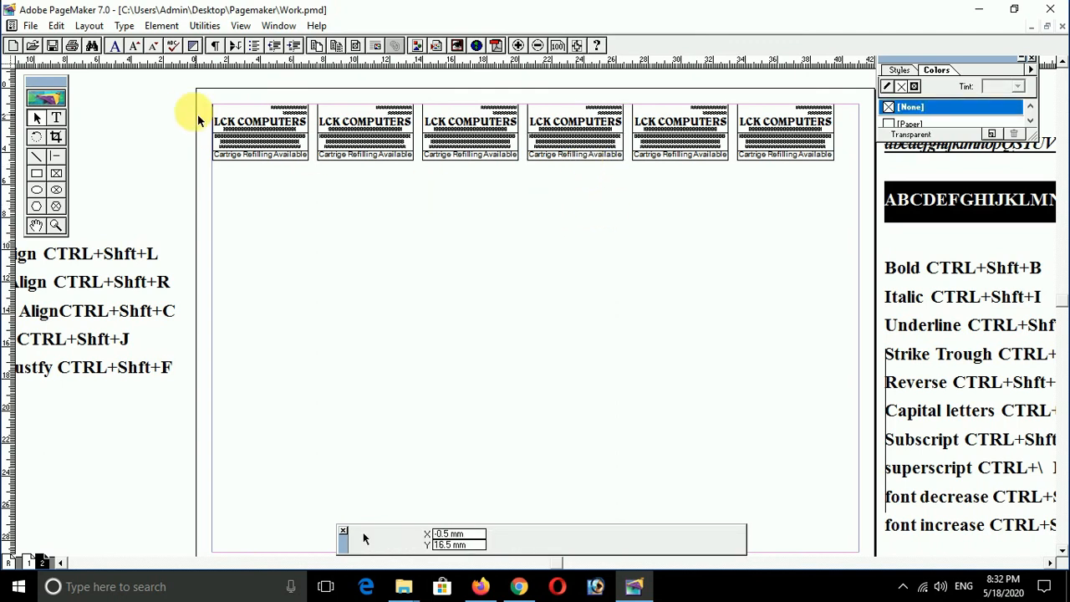
Step: Paste Multiple five copies of the row downward with 0 horizontal offset, making six rows
{"action": "left_click_drag", "start_coordinate": [176, 86], "coordinate": [853, 182]}
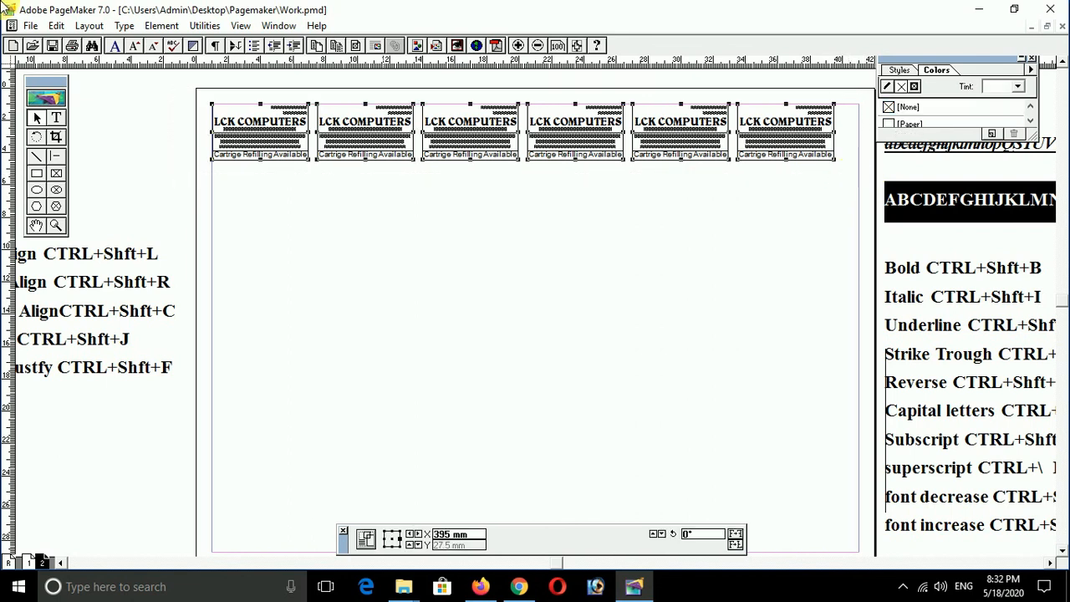
{"action": "left_click", "coordinate": [56, 25]}
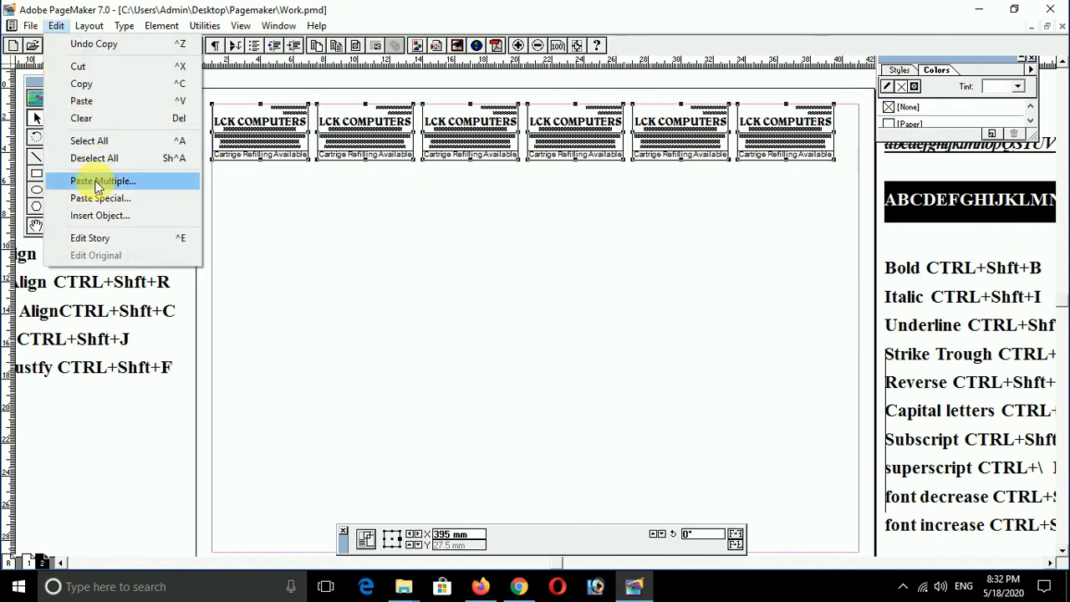
{"action": "left_click", "coordinate": [99, 181]}
{"action": "type", "text": "0"}
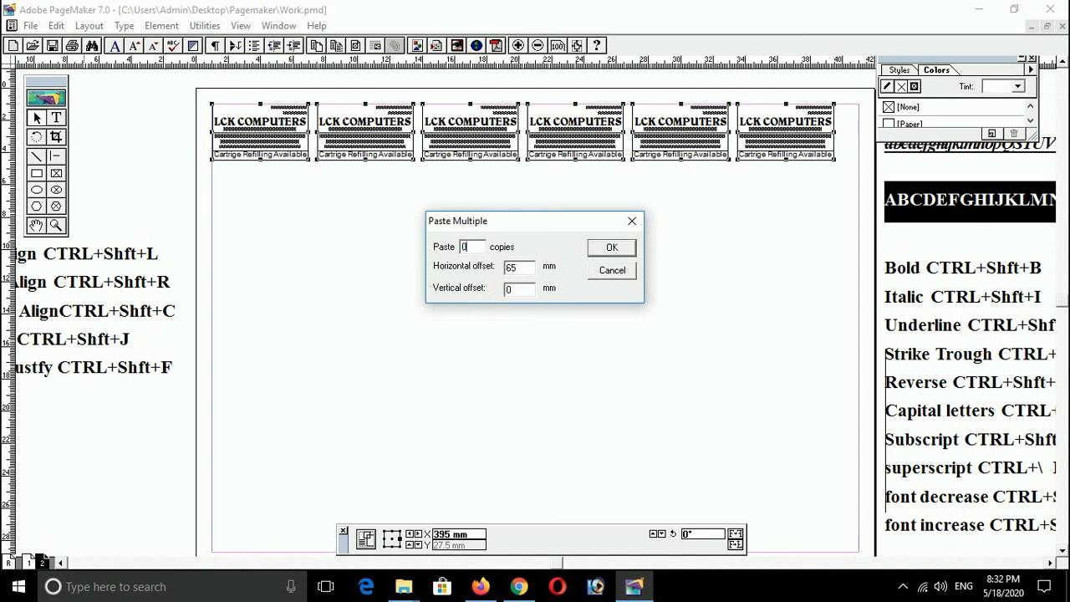
{"action": "key", "text": "Tab"}
{"action": "key", "text": "shift+Tab"}
{"action": "key", "text": "shift+Tab"}
{"action": "key", "text": "Tab"}
{"action": "type", "text": "5"}
{"action": "key", "text": "Return"}
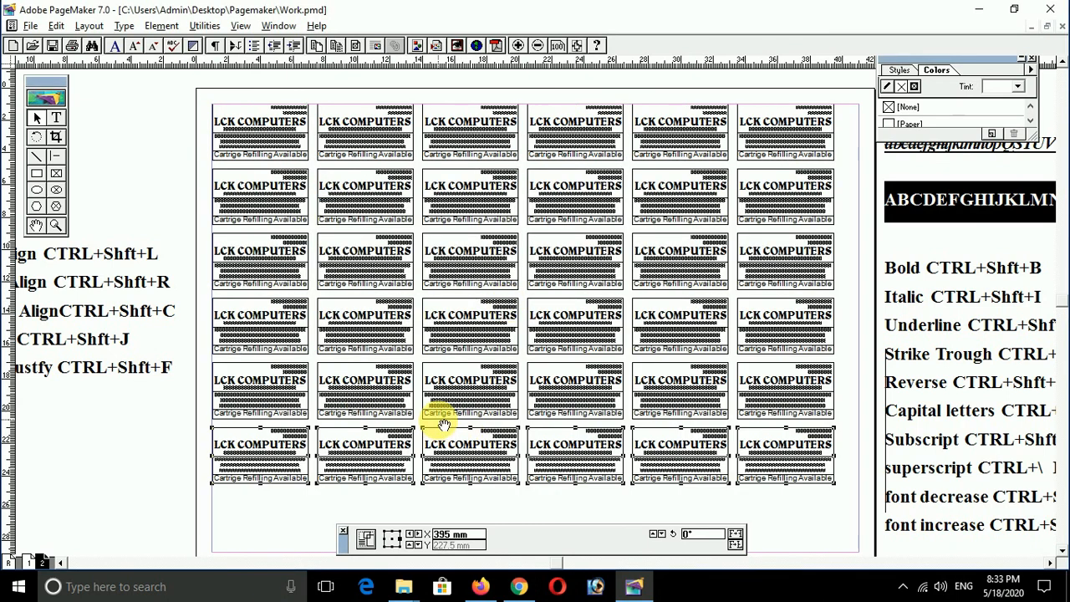
{"action": "scroll", "coordinate": [439, 422], "scroll_direction": "down", "scroll_amount": 3}
Step: Select the bottom row and Paste Multiple one copy of it below the last row
{"action": "left_click", "coordinate": [381, 451]}
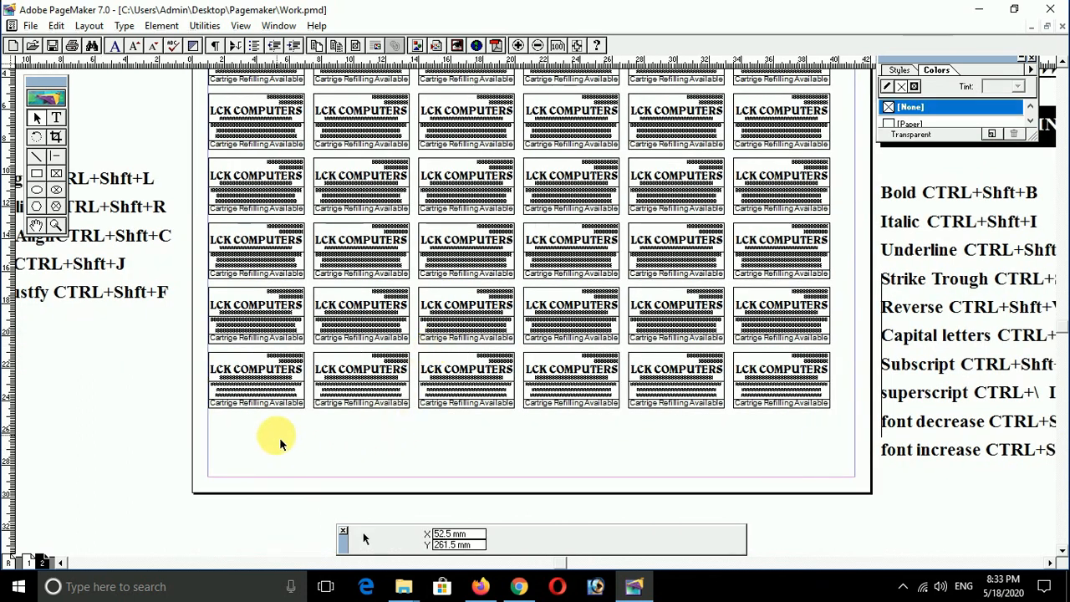
{"action": "left_click_drag", "start_coordinate": [189, 352], "coordinate": [855, 434]}
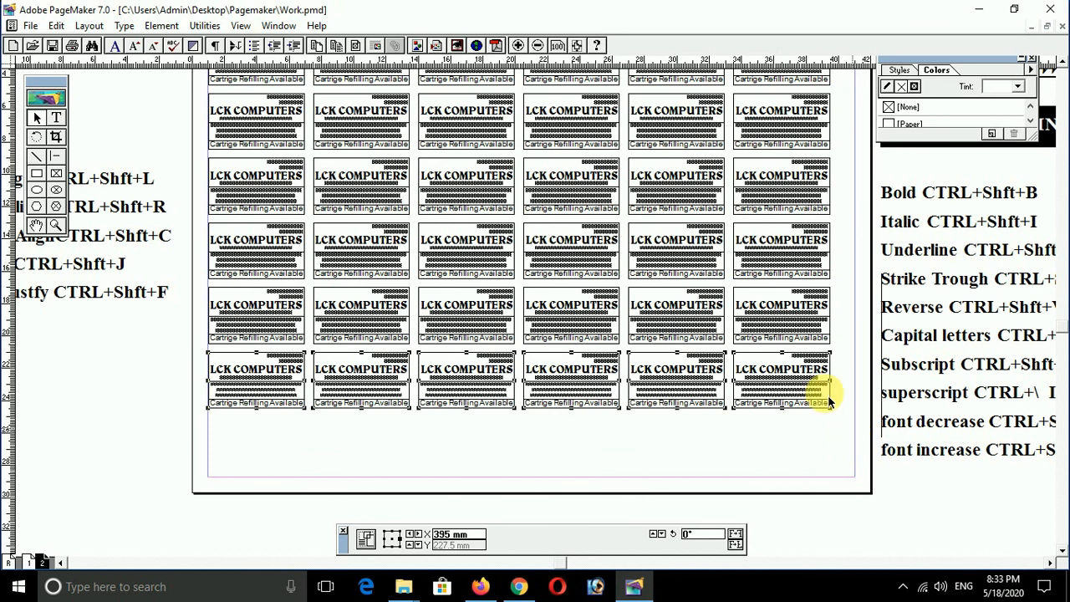
{"action": "left_click", "coordinate": [56, 26]}
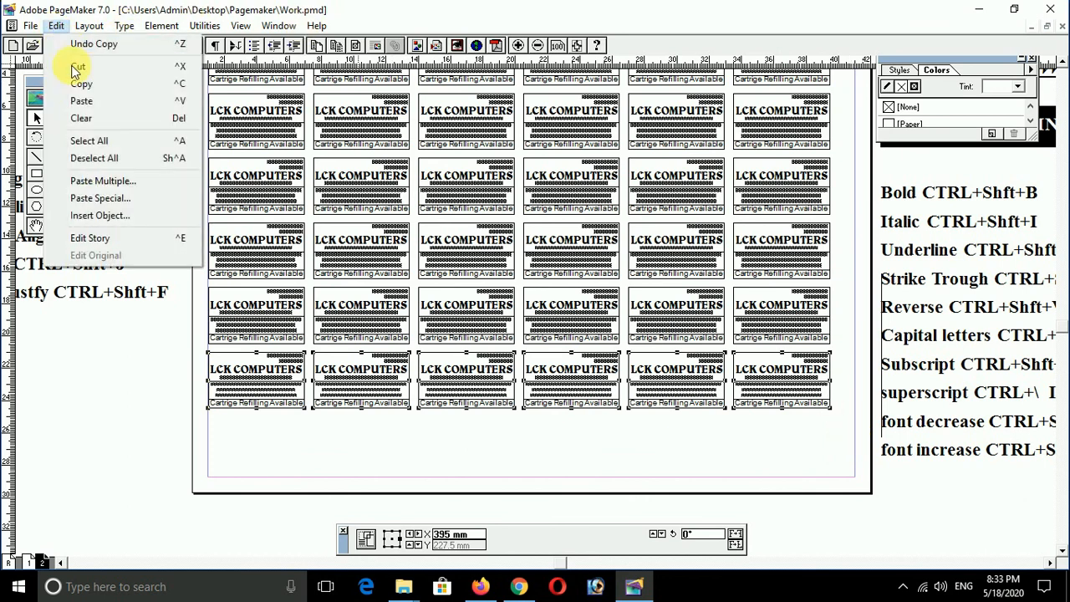
{"action": "left_click", "coordinate": [102, 181]}
{"action": "type", "text": "1"}
{"action": "key", "text": "Return"}
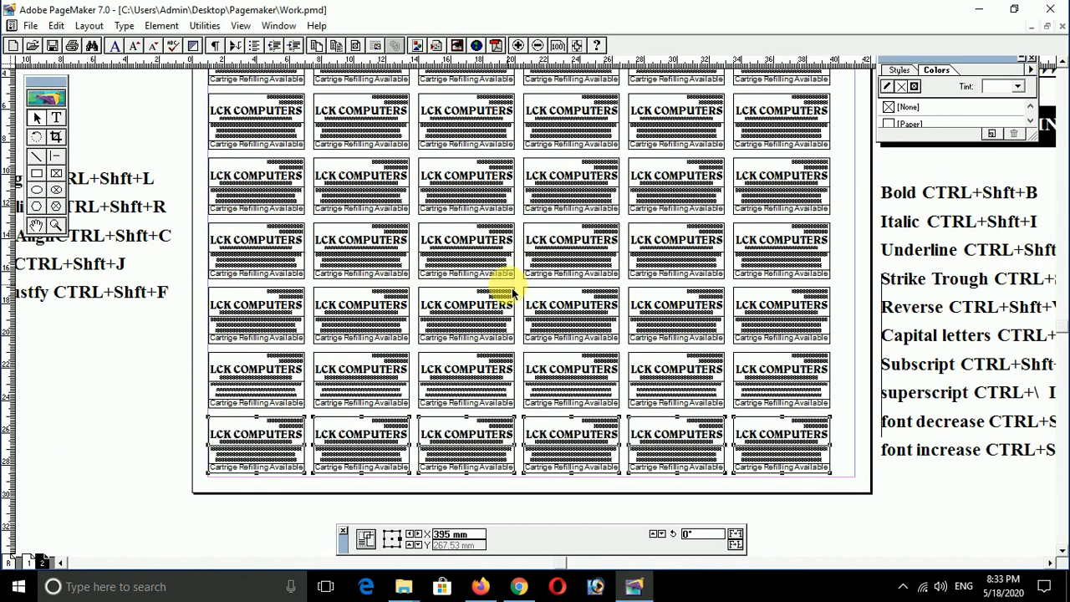
Step: Pan across the page to check the completed grid of visiting cards
{"action": "left_click", "coordinate": [92, 414]}
{"action": "left_click_drag", "start_coordinate": [159, 366], "coordinate": [150, 495]}
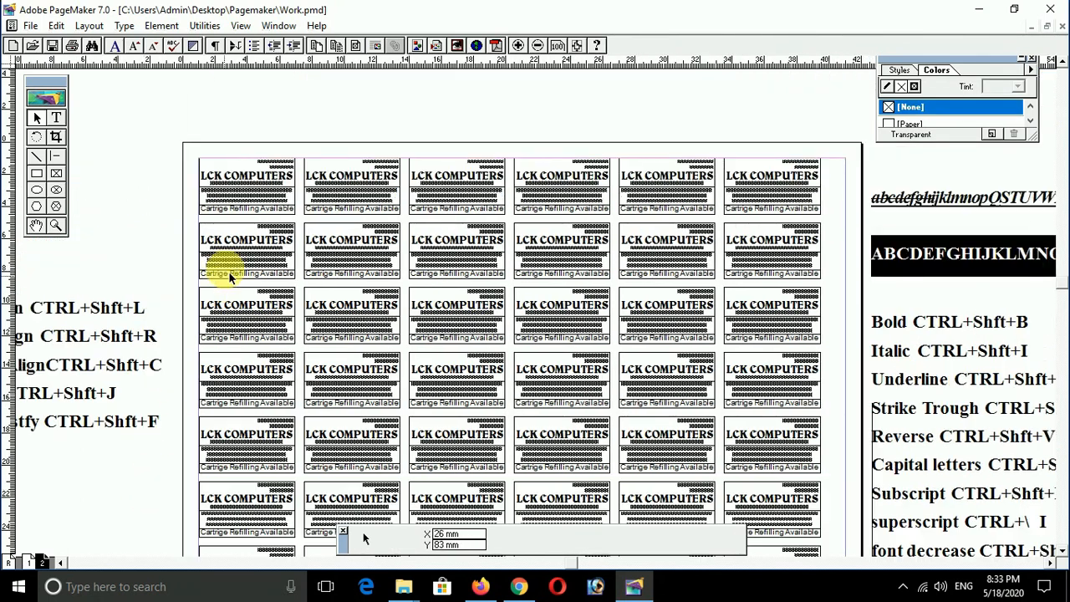
{"action": "left_click_drag", "start_coordinate": [158, 169], "coordinate": [156, 135]}
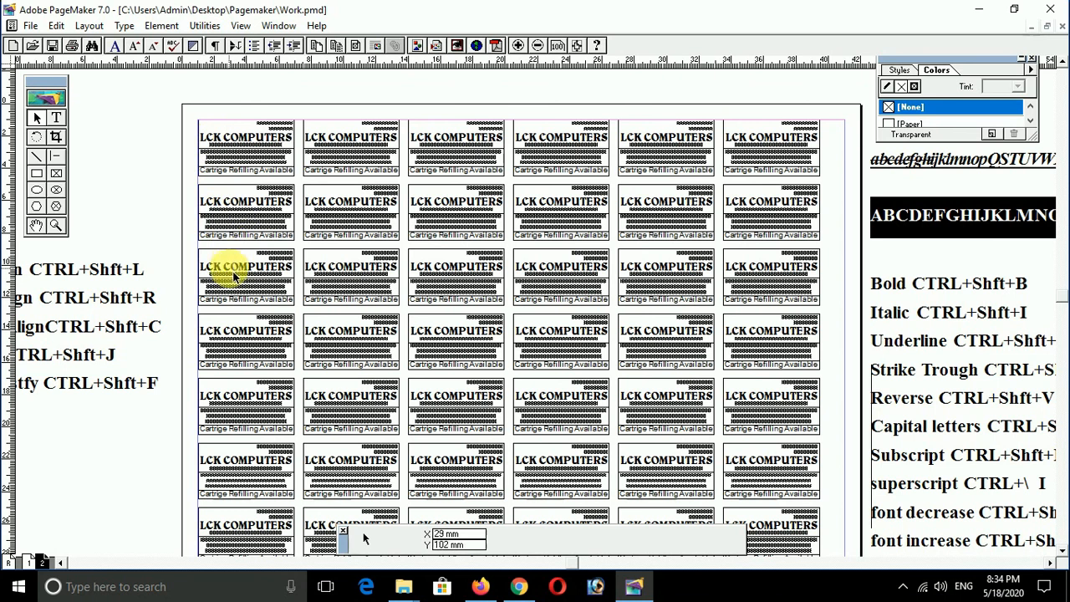
{"action": "left_click_drag", "start_coordinate": [235, 481], "coordinate": [249, 361]}
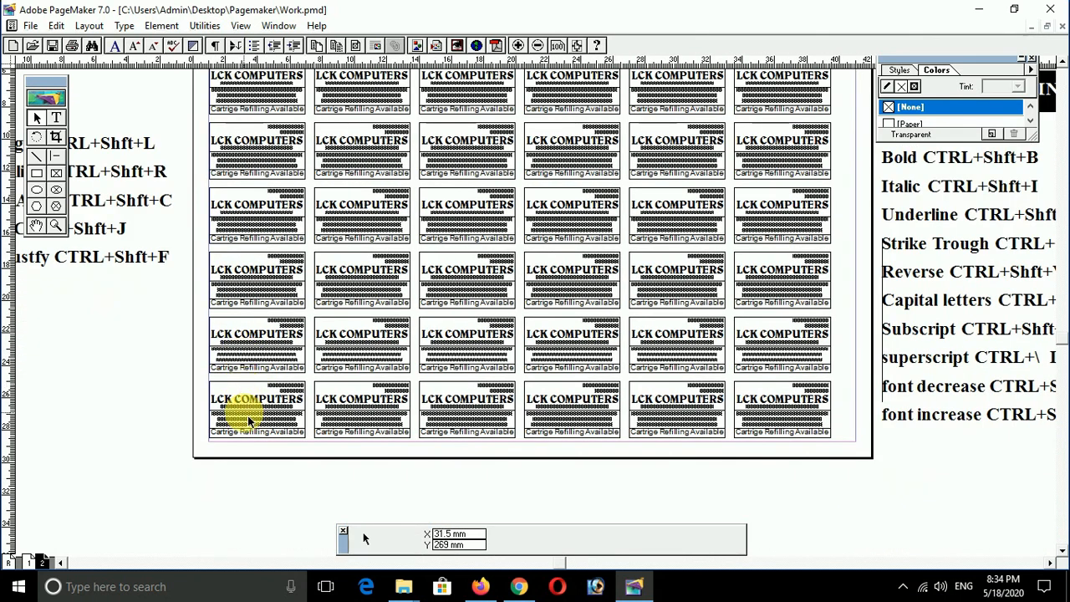